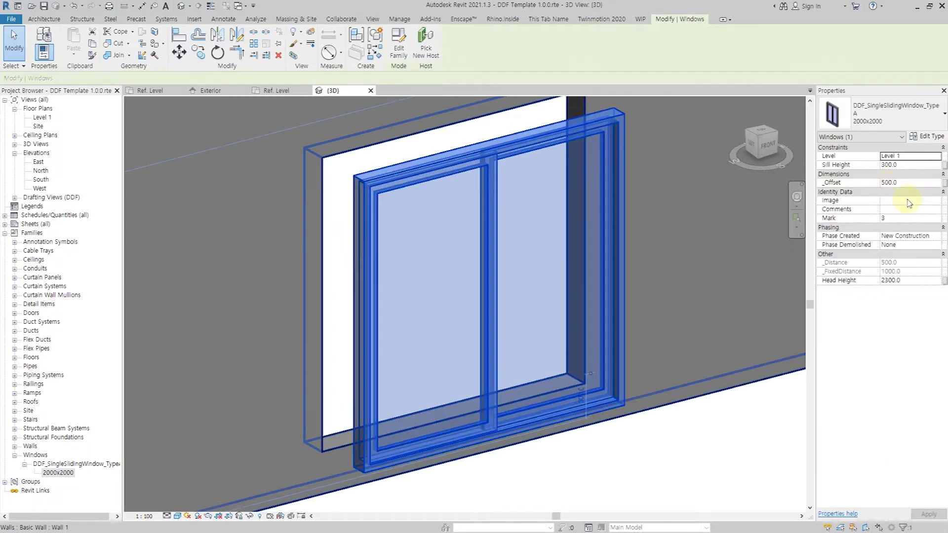
- Set the sliding window's _Offset to -300 and deselect the window
type("-300")
key("Return")
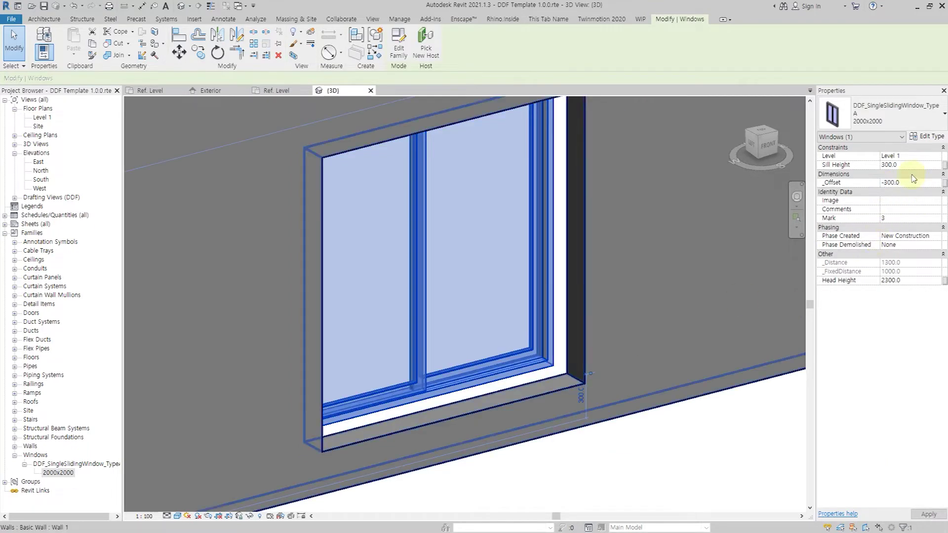
left_click(676, 469)
- In the sliding window's type properties, set Height and Width to 1500 and Rough to 50
left_click(508, 279)
left_click(894, 157)
left_click(926, 137)
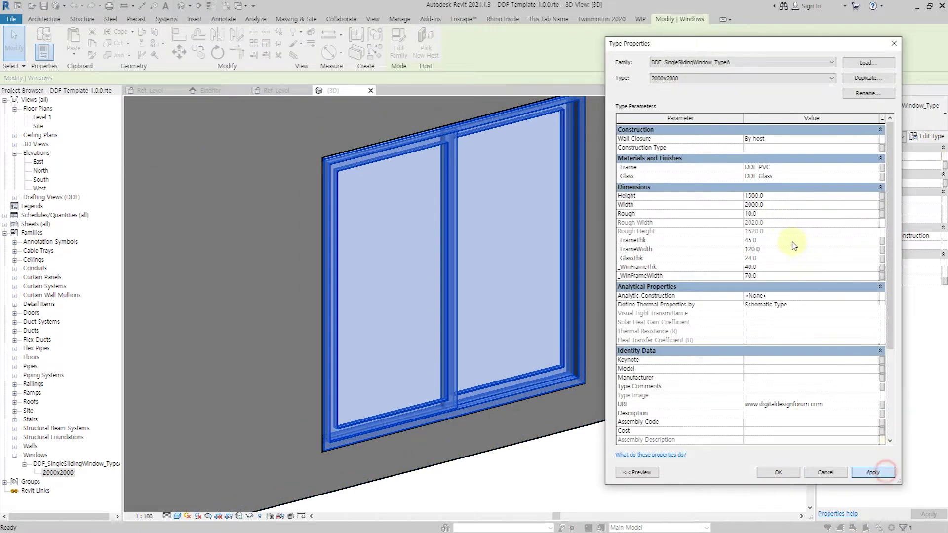
left_click(784, 205)
left_click(774, 215)
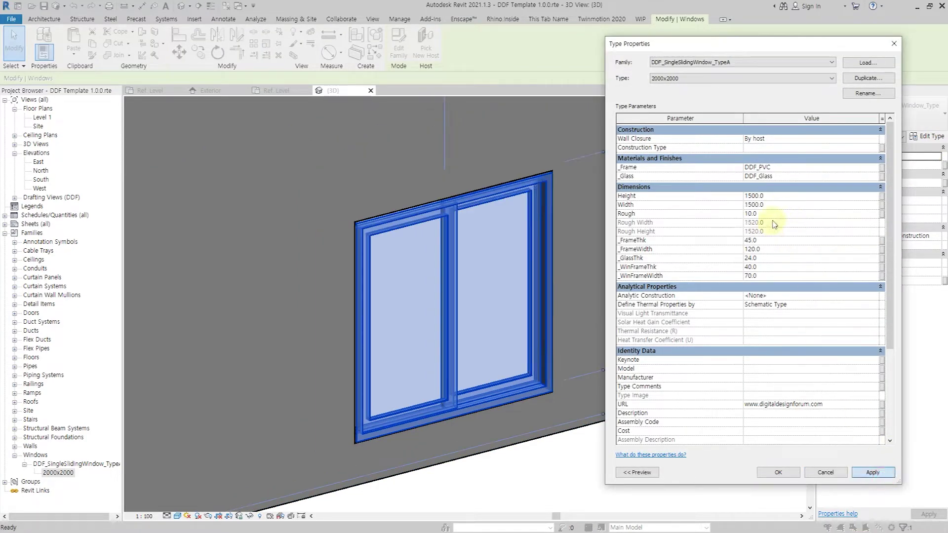
left_click(872, 472)
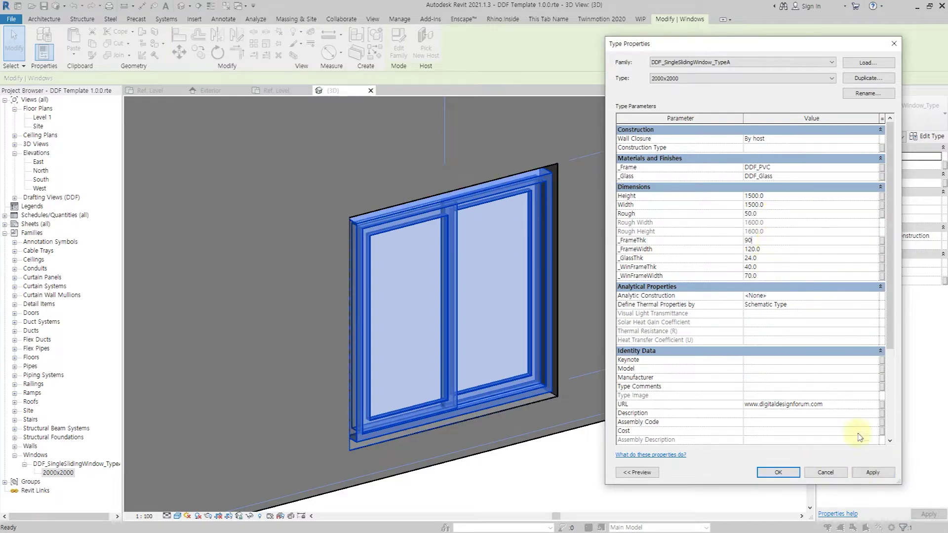
- Set the window type's _FrameThk to 90, _FrameWidth to 200 and _WinFrameThk to 90, and accept the type changes
left_click(864, 473)
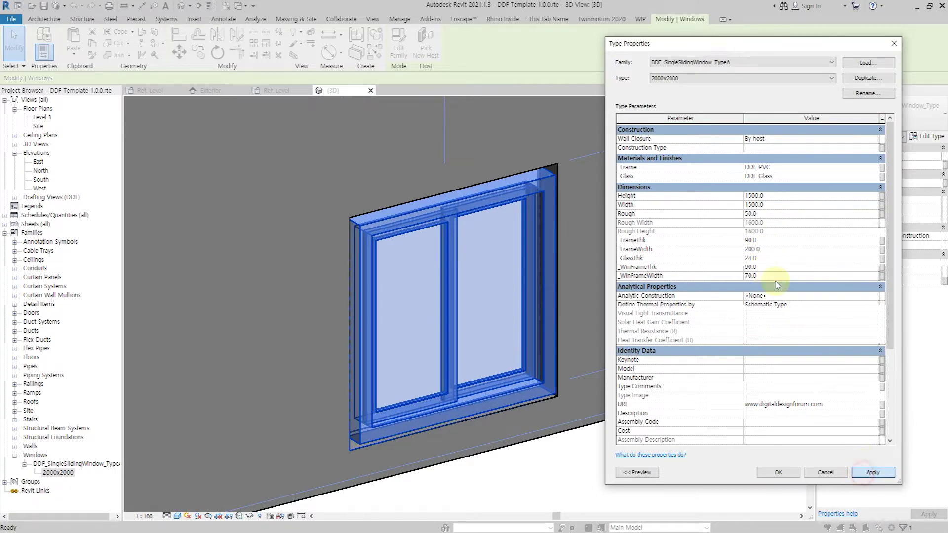
left_click(777, 275)
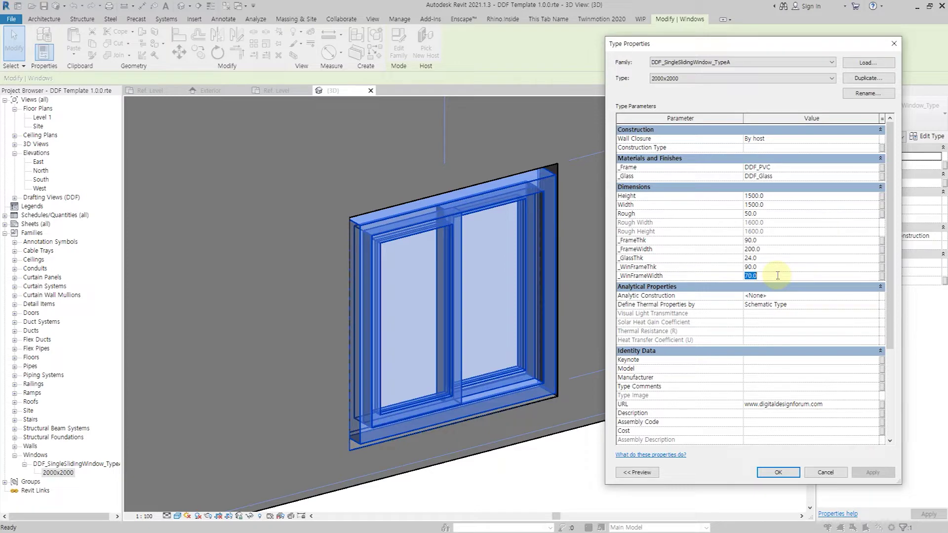
left_click(778, 472)
left_click(662, 437)
middle_click_drag(662, 438, 631, 468, "shift")
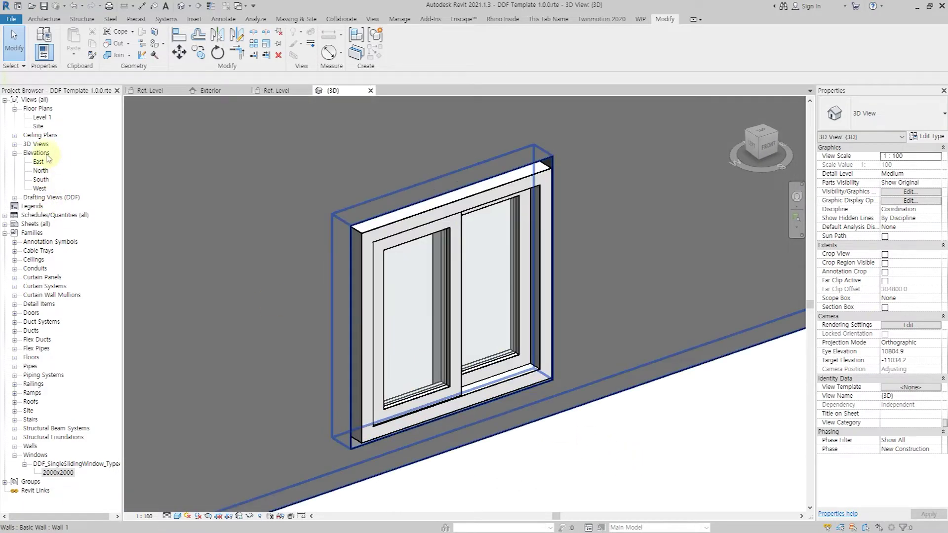
- Examine the window in the Level 1 floor plan at Coarse and then Medium detail level
double_click(40, 118)
scroll(363, 470, "up", 10)
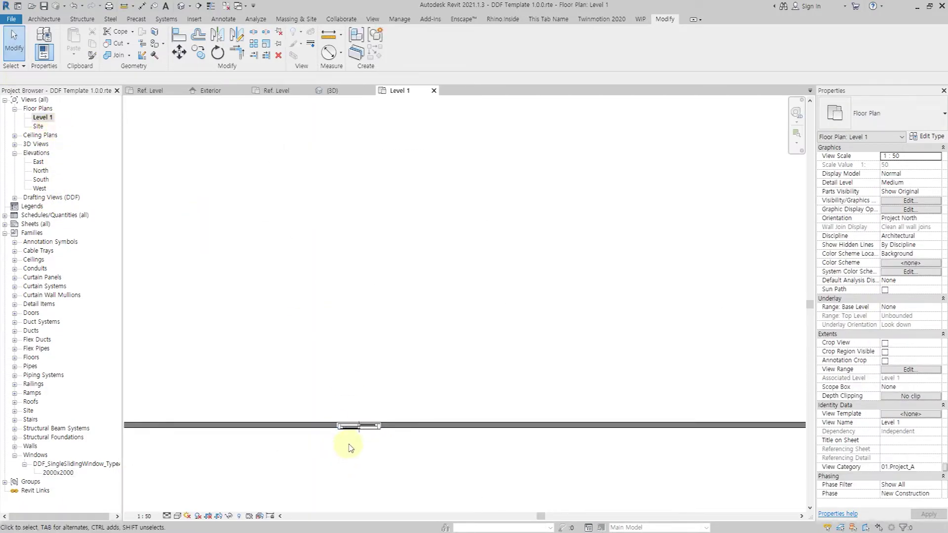
left_click(166, 516)
left_click(182, 485)
left_click(167, 516)
left_click(181, 496)
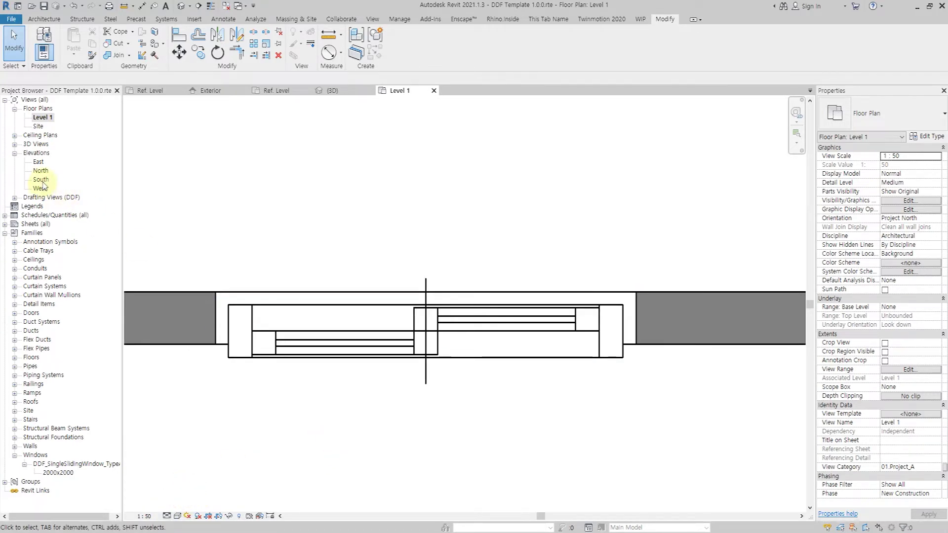
- Examine the window in the South elevation at Coarse and then Medium detail level, and return to the 3D view
double_click(41, 179)
scroll(276, 311, "up", 10)
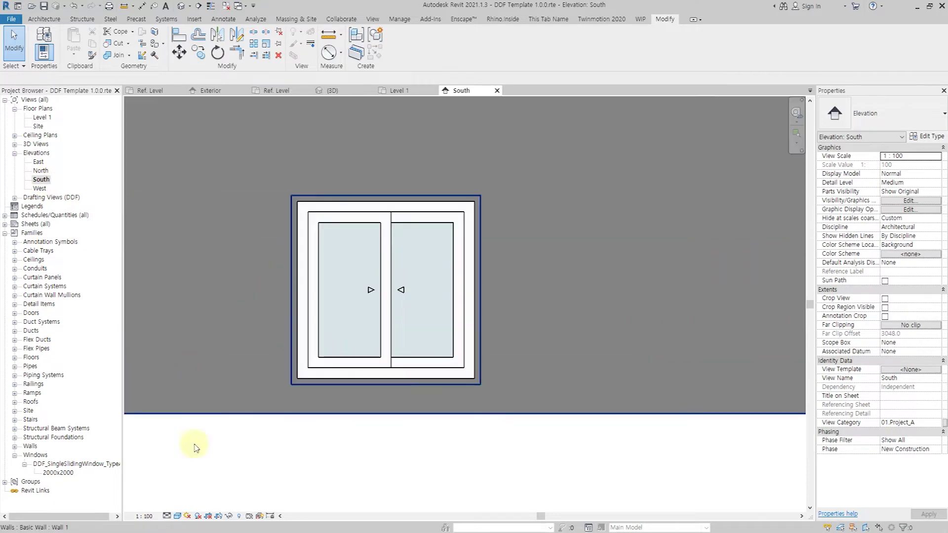
left_click(167, 516)
left_click(181, 486)
left_click(166, 516)
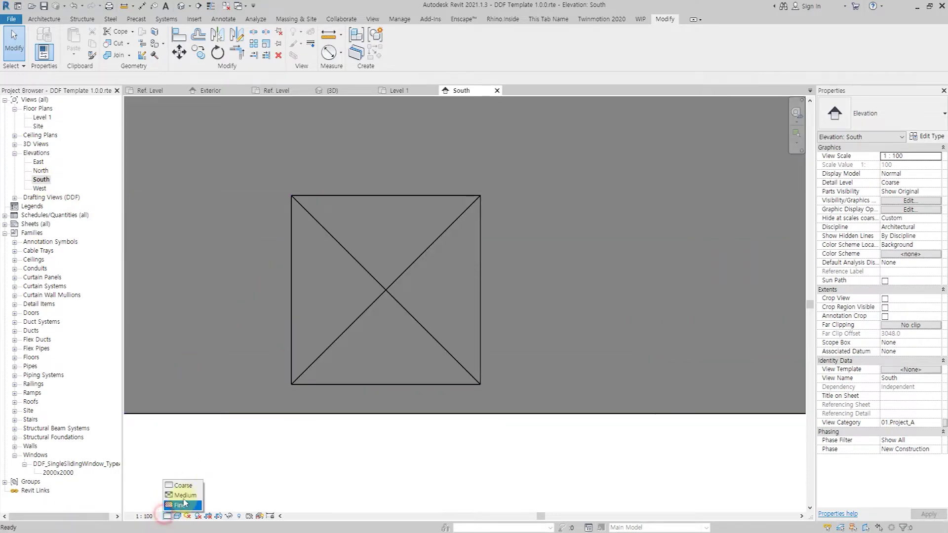
left_click(183, 495)
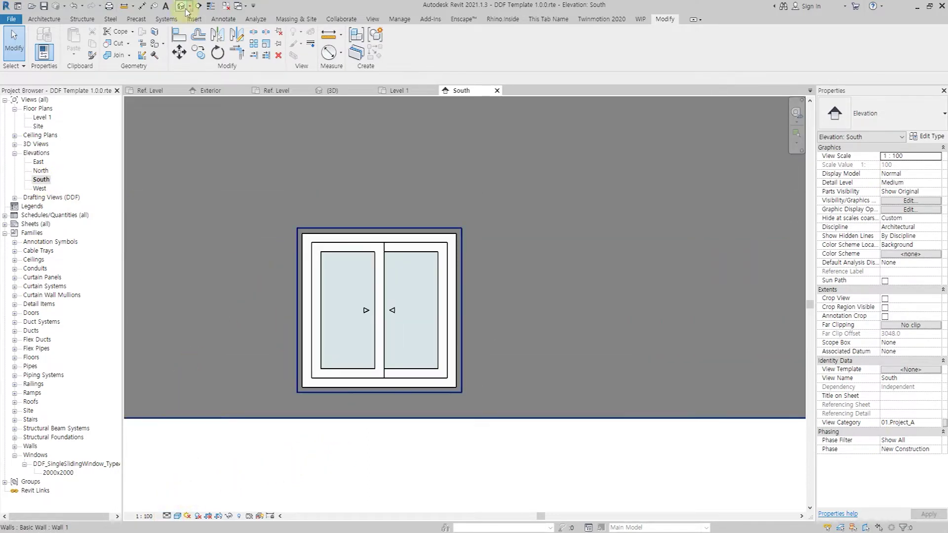
left_click(182, 6)
middle_click_drag(449, 281, 525, 393, "shift")
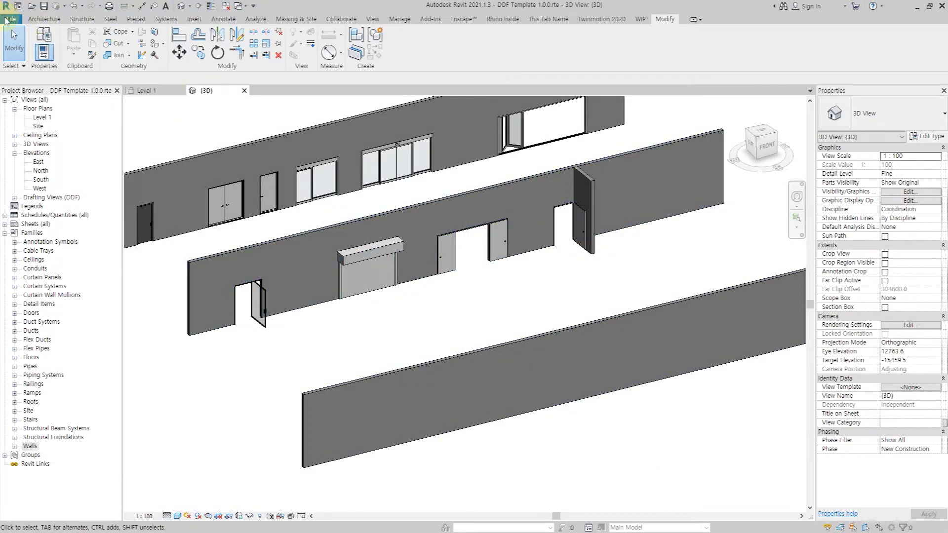
- Start a new family from the English template Metric Window.rft
left_click(8, 20)
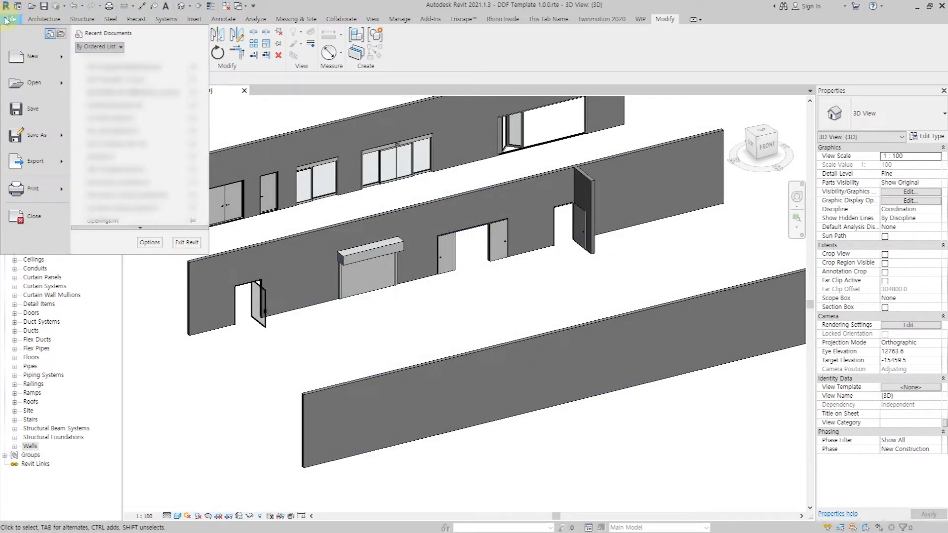
left_click(69, 59)
left_click(114, 84)
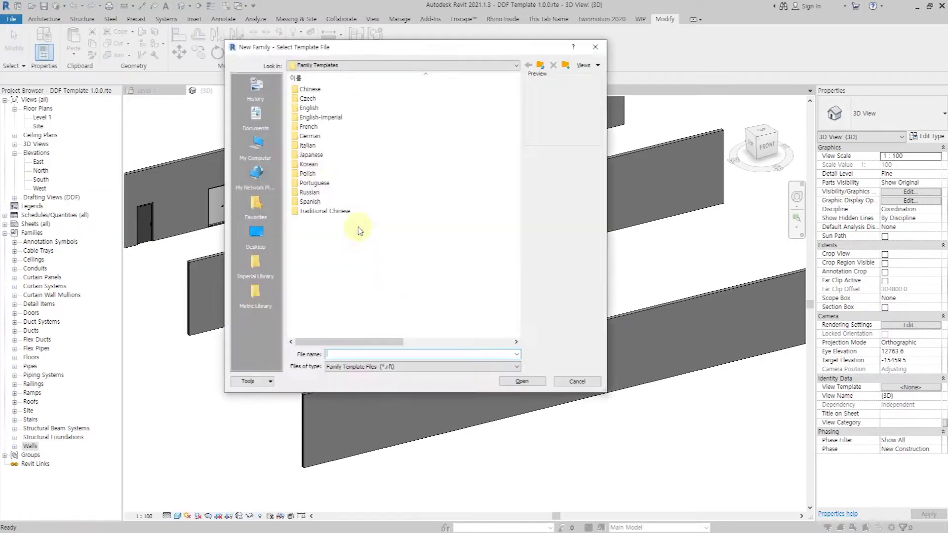
double_click(309, 108)
scroll(375, 236, "down", 9)
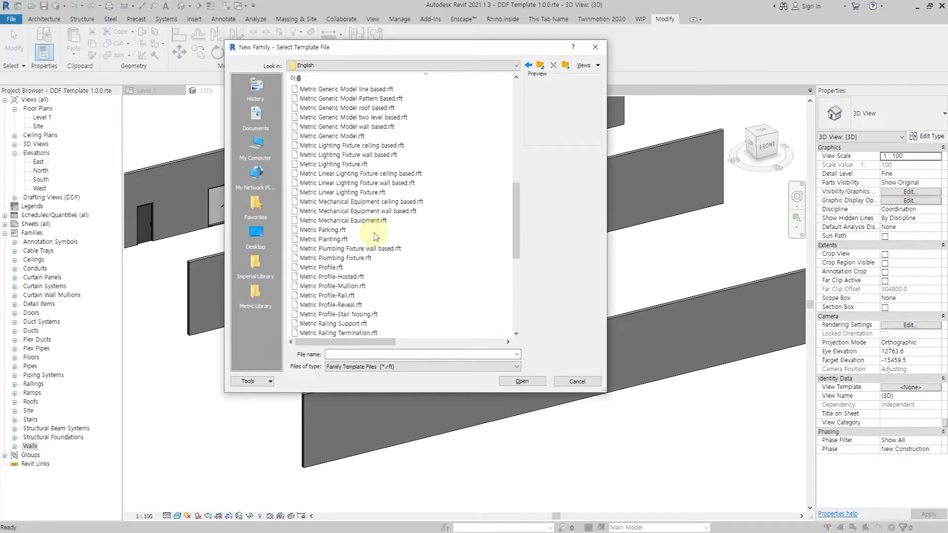
scroll(375, 236, "down", 8)
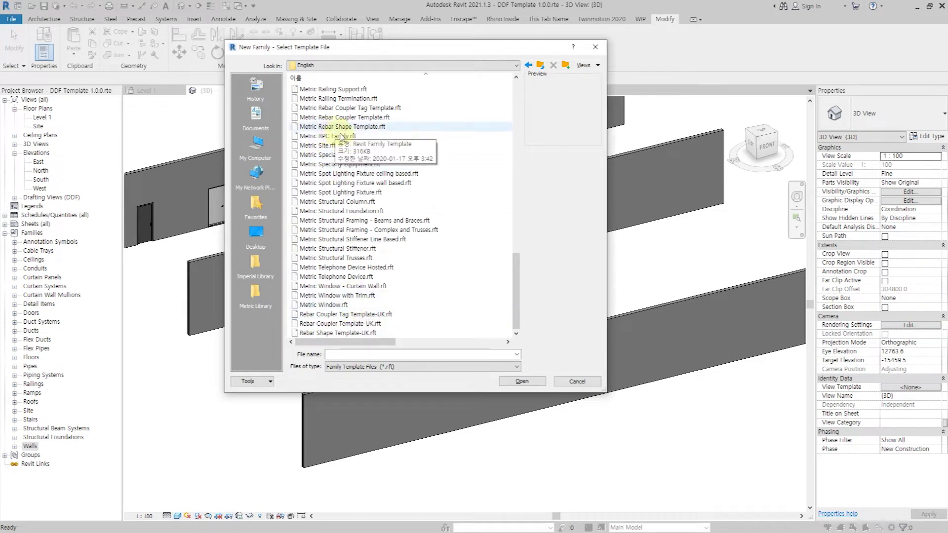
scroll(341, 136, "up", 8)
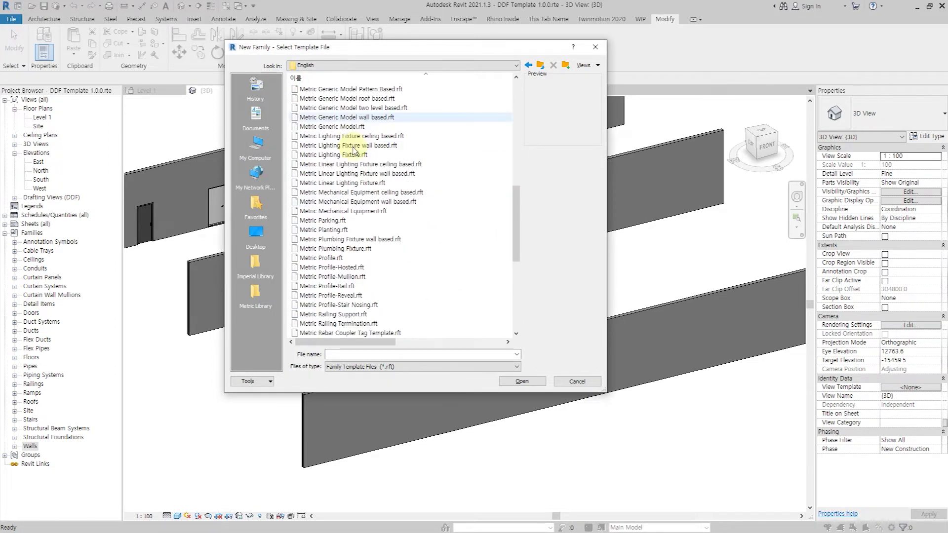
scroll(355, 157, "down", 3)
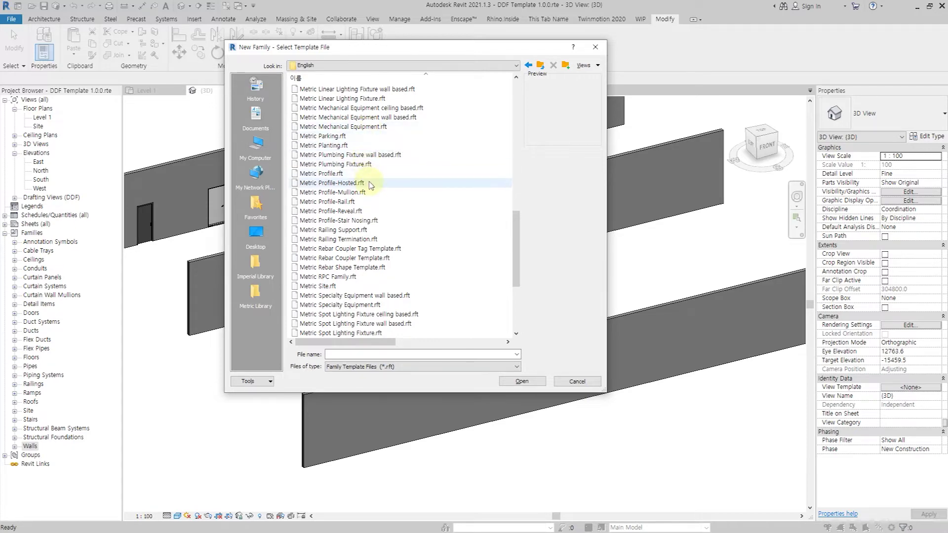
scroll(368, 186, "down", 5)
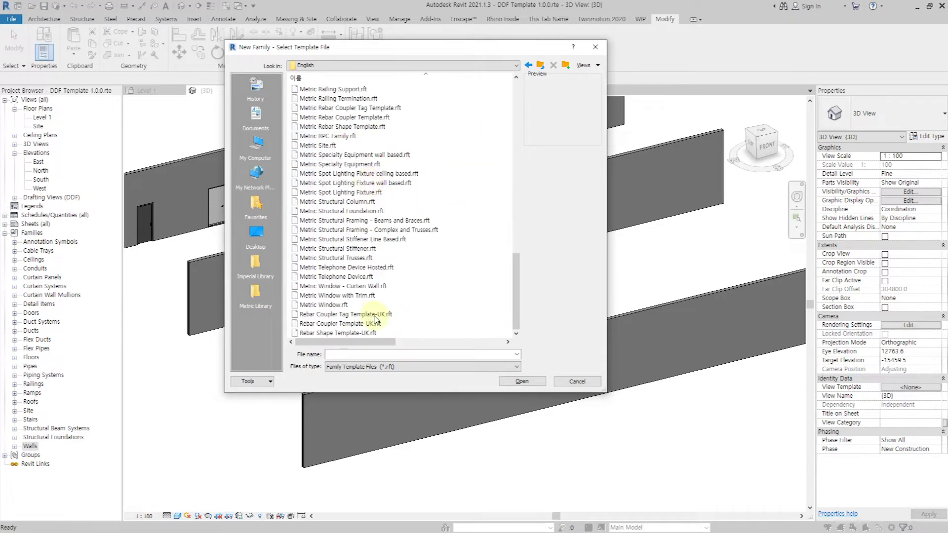
left_click(346, 304)
left_click(513, 381)
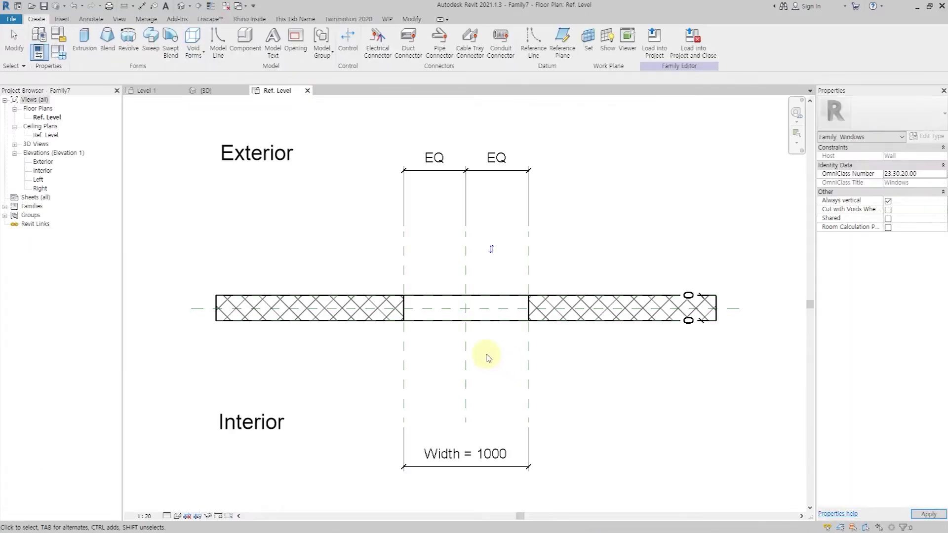
- In the Exterior elevation, draw reference planes outside all four sides of the opening, the horizontal ones about 1910 mm apart and the lower about 220 mm below the sill
left_click(51, 163)
double_click(52, 163)
left_click(562, 39)
left_click(381, 214)
left_click(381, 393)
left_click(503, 213)
left_click(505, 407)
left_click(342, 220)
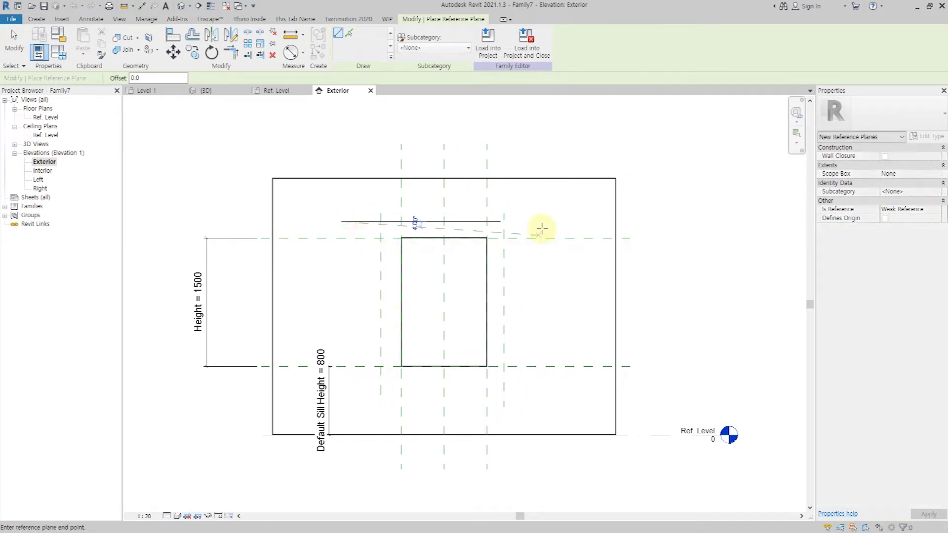
left_click(544, 221)
left_click(530, 385)
key("Escape")
key("Escape")
- Dimension the two outer vertical reference planes to the centre plane and constrain the spacing as equal
key("d")
key("i")
left_click(380, 279)
left_click(444, 276)
left_click(503, 273)
left_click(495, 143)
left_click(444, 161)
- Dimension the overall width and overall height between the outer reference planes
left_click(376, 268)
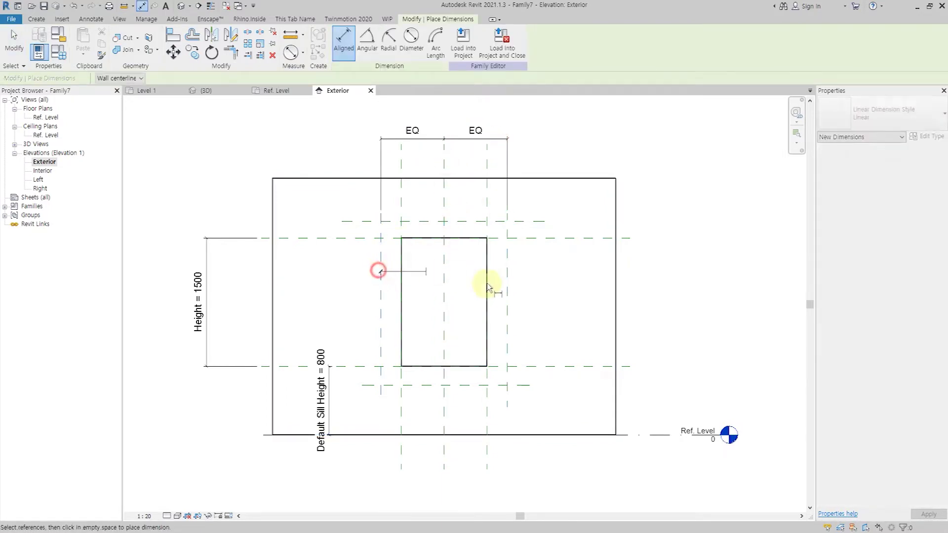
left_click(503, 275)
left_click(487, 115)
left_click(359, 221)
left_click(364, 385)
left_click(179, 374)
- Dimension the gap between the opening's sill plane and the outer reference plane below it
left_click(531, 367)
left_click(529, 386)
left_click(569, 396)
key("Escape")
- Label the overall height dimension Rough Height and the overall width dimension Rough Width
left_click(177, 332)
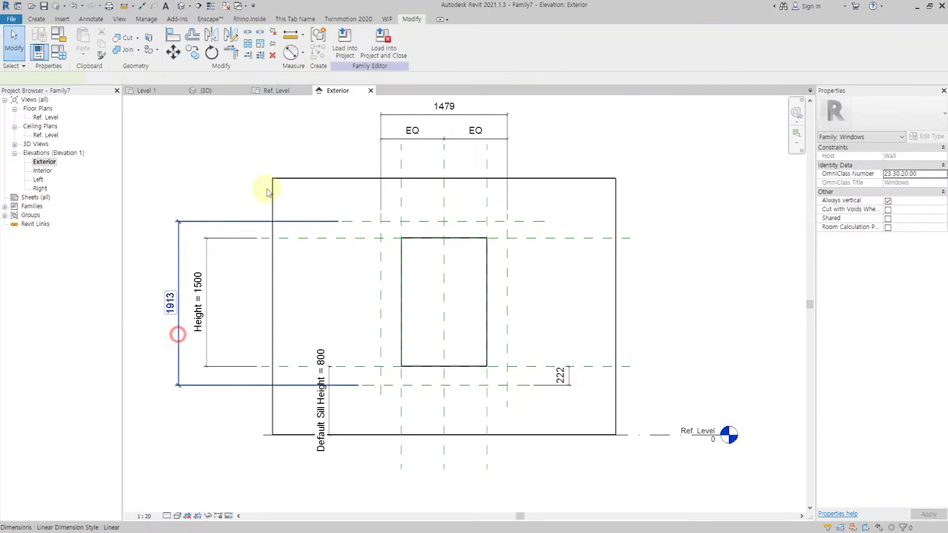
left_click(365, 41)
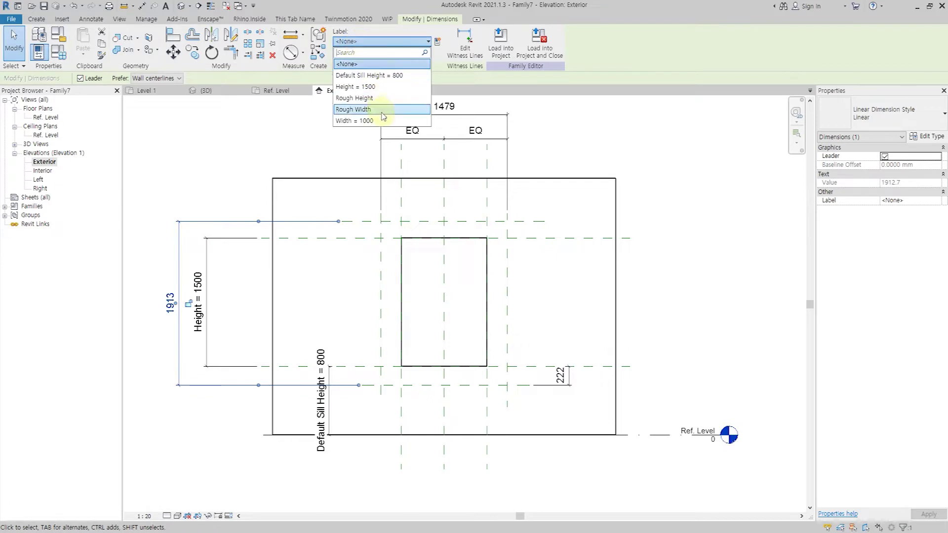
left_click(380, 98)
left_click(448, 116)
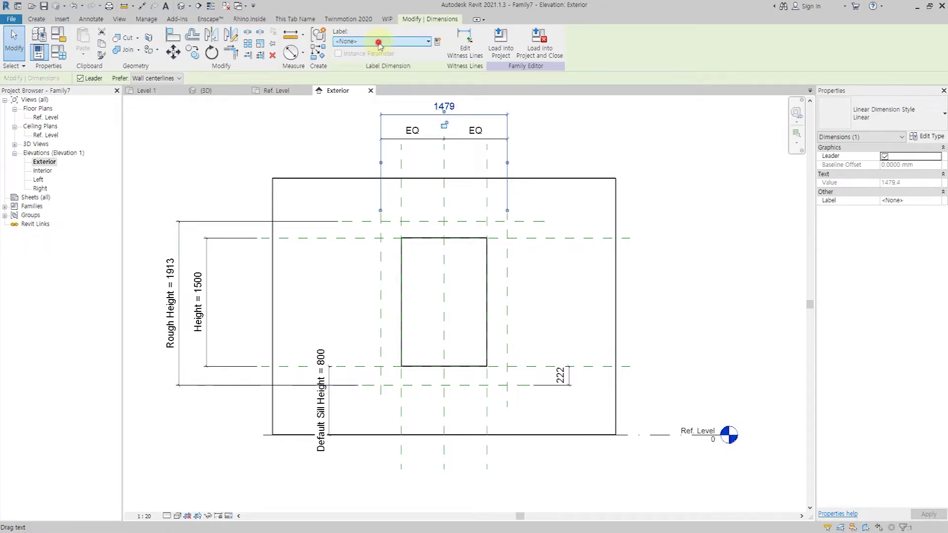
left_click(380, 41)
left_click(351, 109)
- Label the gap dimension below the sill with a new type parameter named Rough
left_click(568, 380)
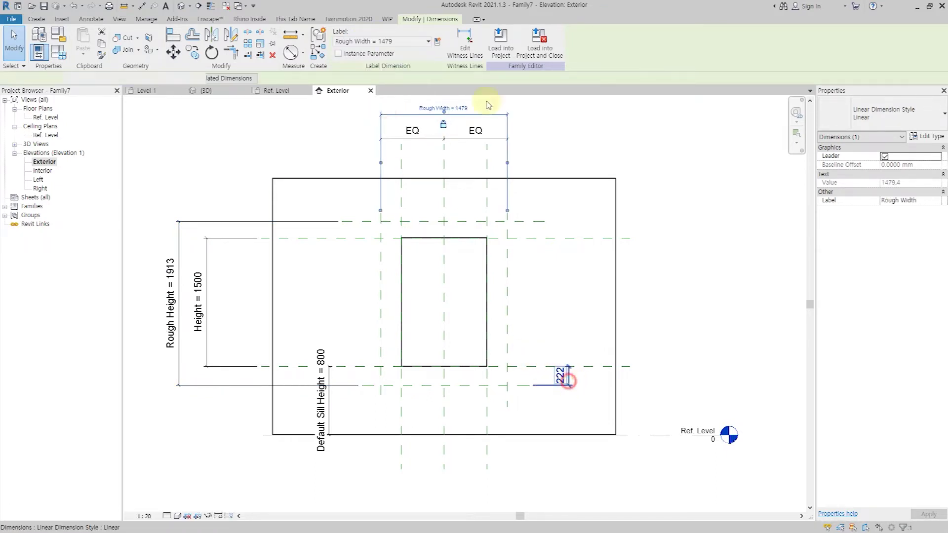
left_click(437, 42)
type("Rou")
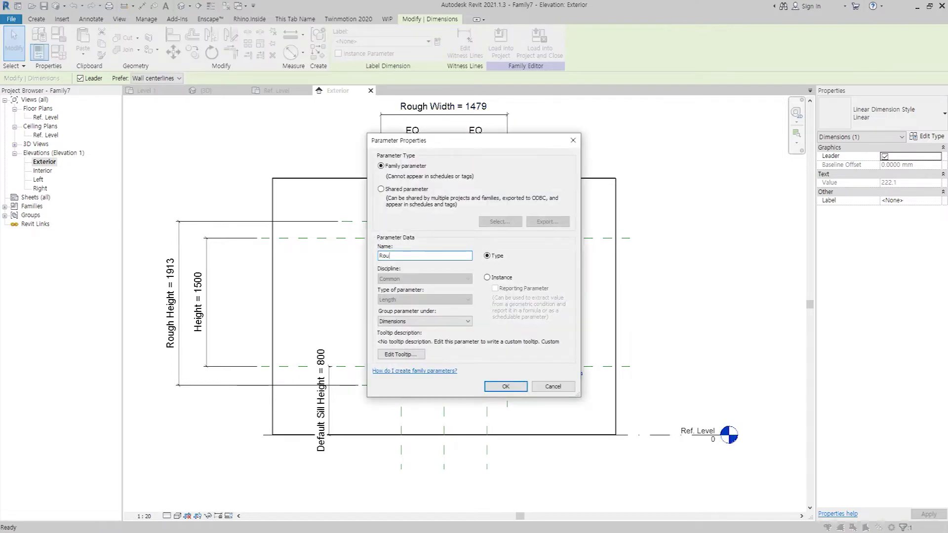
type("gh")
key("Return")
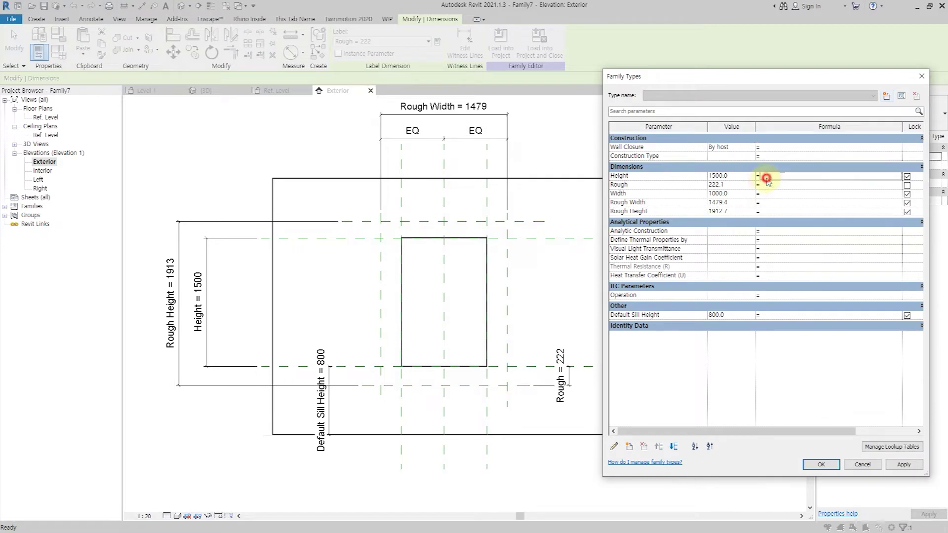
- Lock Rough and set the formulas Rough Width = Width + Rough * 2 and Rough Height = Height + Rough * 2
scroll(835, 197, "down", 2)
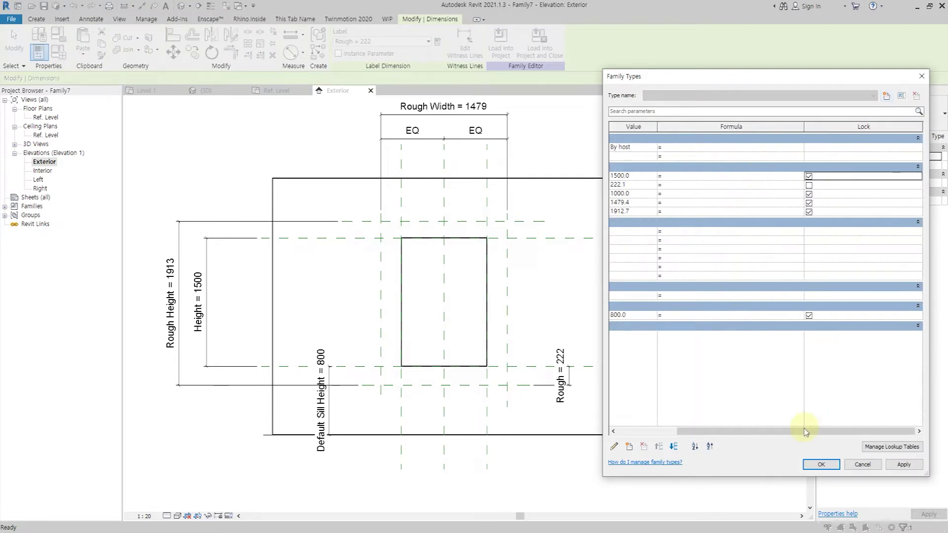
scroll(804, 432, "up", 2)
left_click(787, 202)
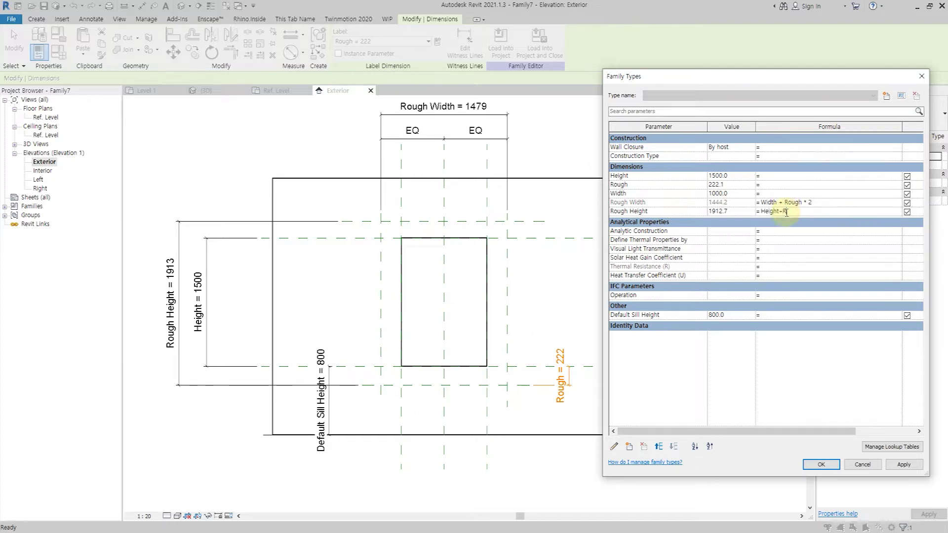
type("2")
key("Tab")
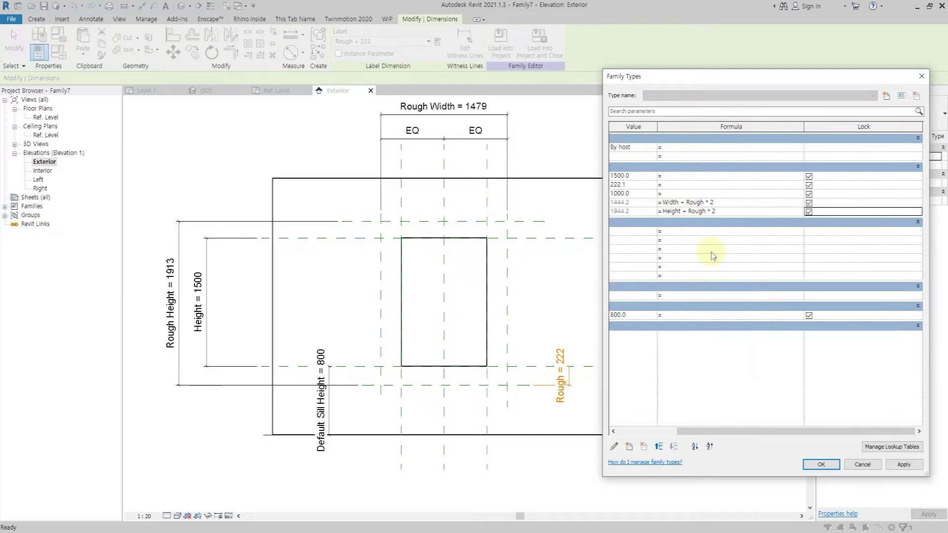
- Set the Rough parameter to 50 and apply the family type changes
left_click_drag(787, 433, 739, 433)
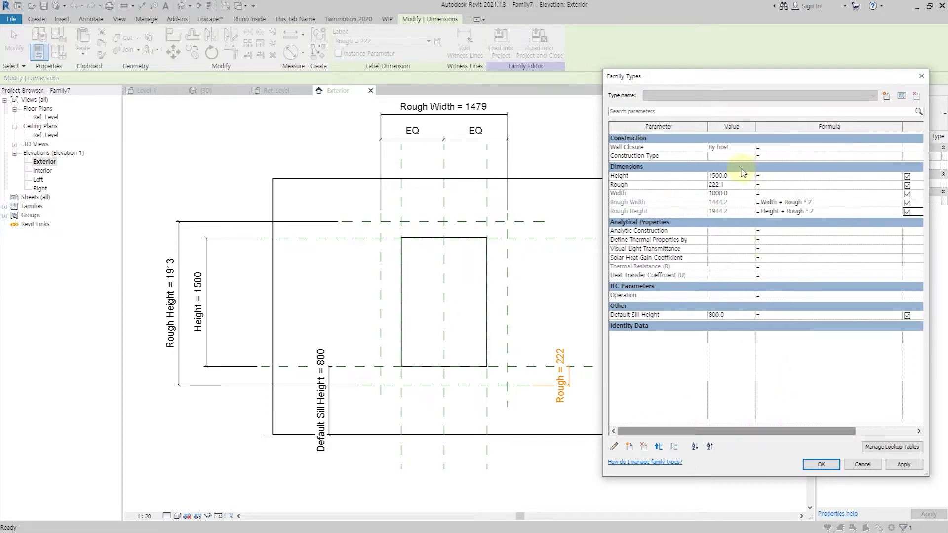
left_click(903, 466)
left_click(809, 464)
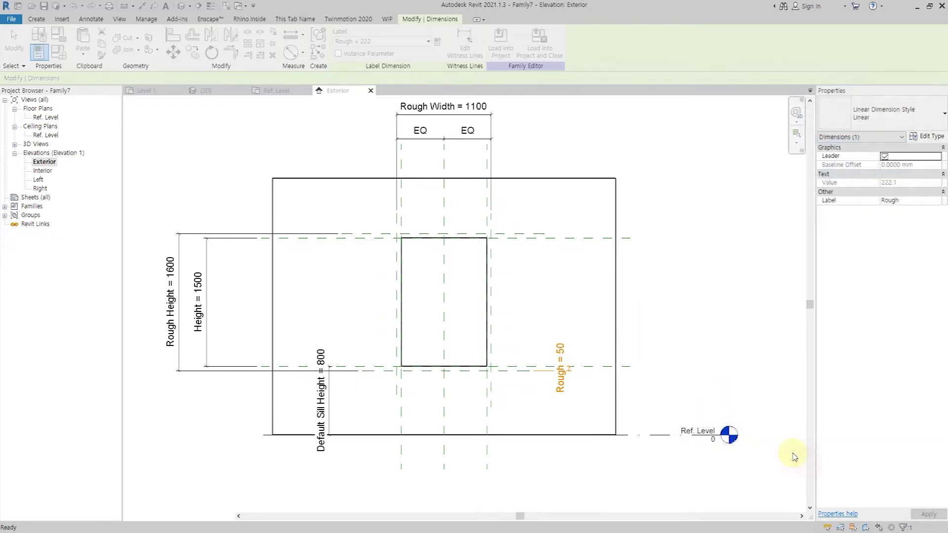
left_click(692, 324)
scroll(550, 345, "up", 3)
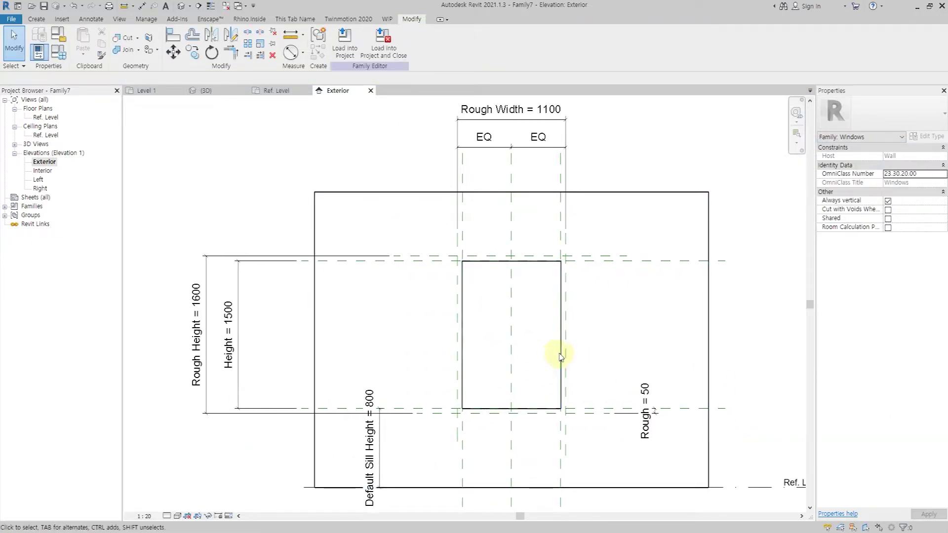
- Edit the opening cut's boundary sketch and align its left and upper edges to the rough opening reference planes
left_click(560, 353)
left_click(345, 52)
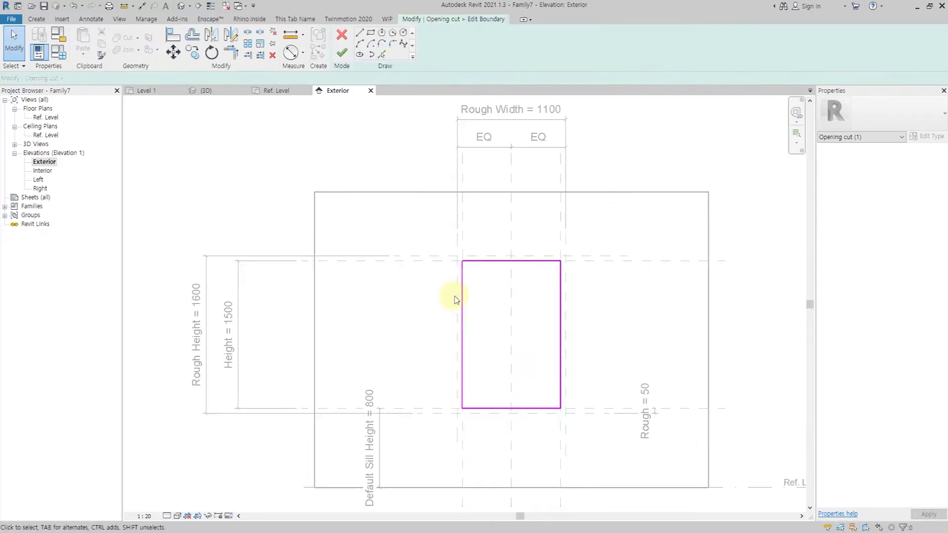
key("a")
key("l")
left_click(458, 299)
left_click(462, 347)
left_click(439, 257)
left_click(479, 261)
- Align and lock the opening boundary's right and lower edges to the rough opening reference planes, and finish the sketch
left_click(564, 269)
left_click(560, 272)
left_click(583, 362)
left_click(581, 417)
left_click(529, 410)
left_click(496, 430)
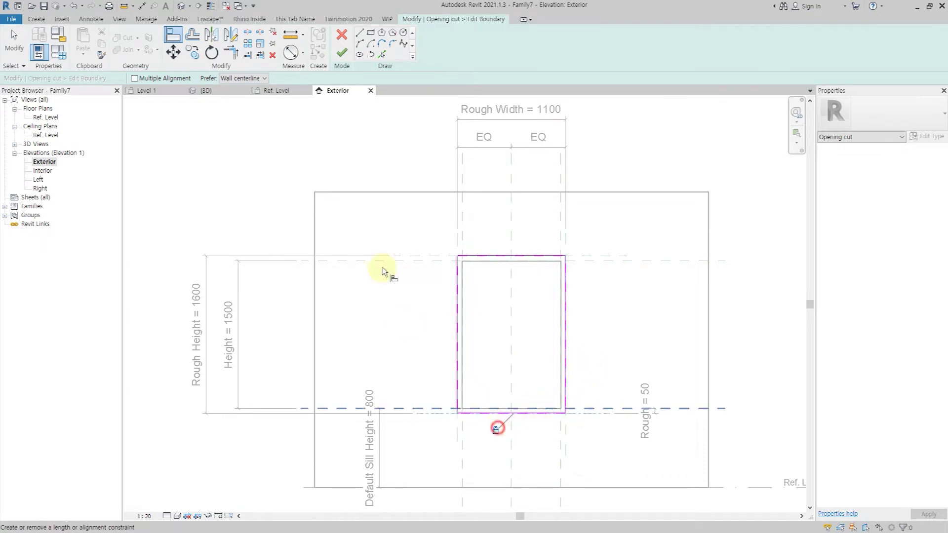
left_click(342, 52)
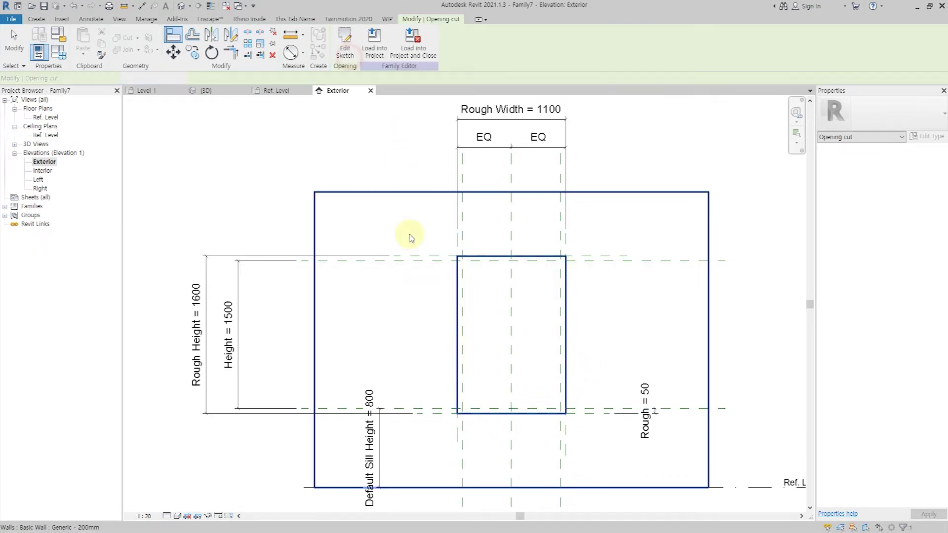
- In the Ref. Level plan, draw two horizontal reference planes on the exterior side, about 799 mm and 404 mm from the wall centre
double_click(47, 118)
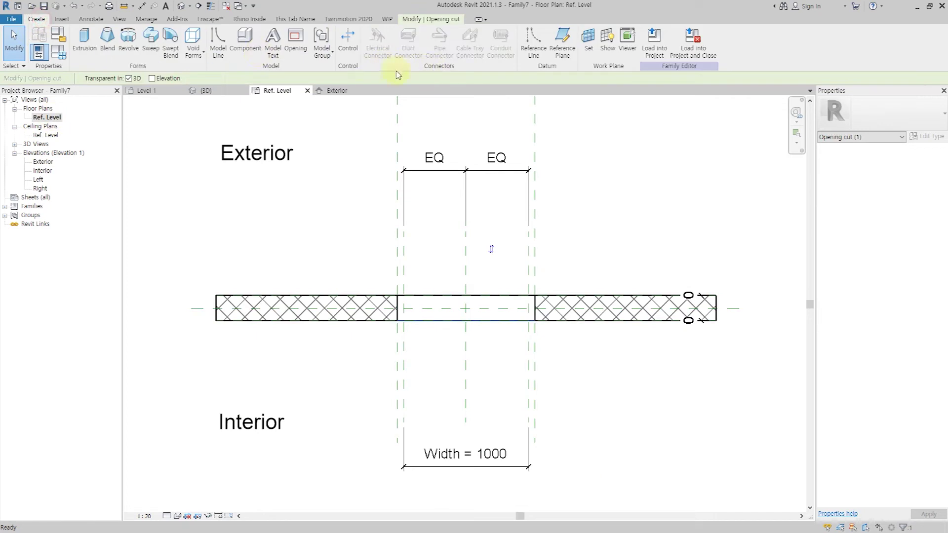
left_click(570, 49)
left_click(244, 207)
left_click(692, 207)
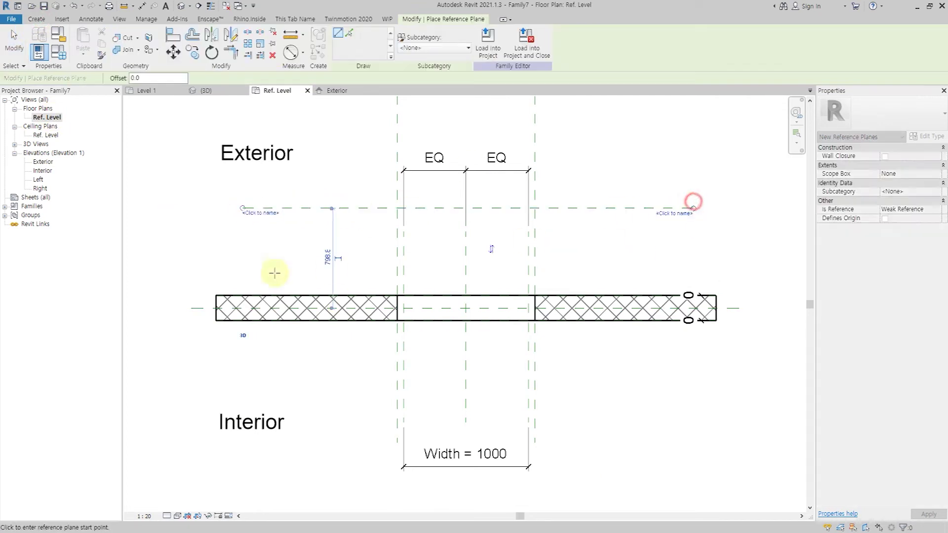
left_click(230, 257)
left_click(693, 257)
- Dimension from the wall centre plane to the farther new plane, and between the two new reference planes
key("d")
key("i")
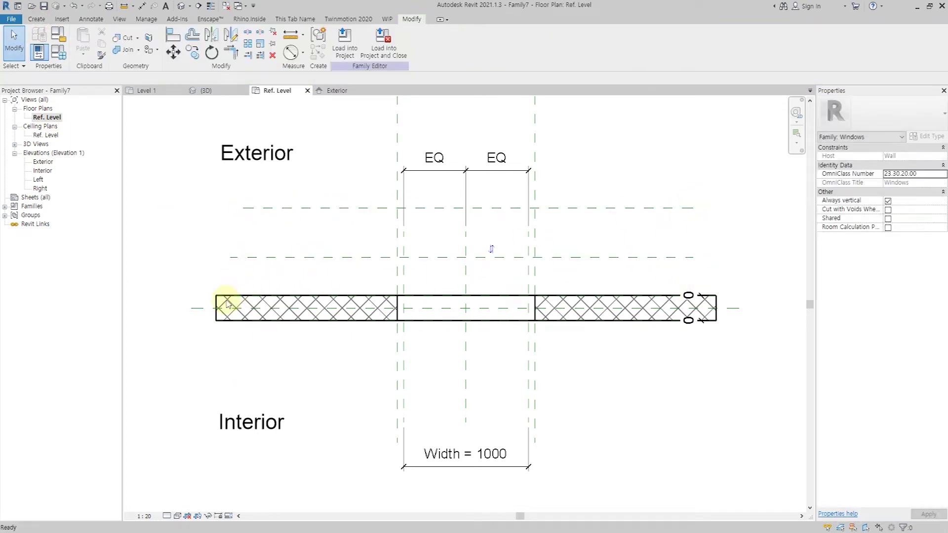
left_click(203, 309)
left_click(267, 206)
left_click(155, 213)
left_click(254, 257)
left_click(278, 207)
left_click(179, 201)
key("Escape")
- Label the dimension from the wall centre with a new instance parameter _FixedDistance, grouped under Other
left_click(159, 216)
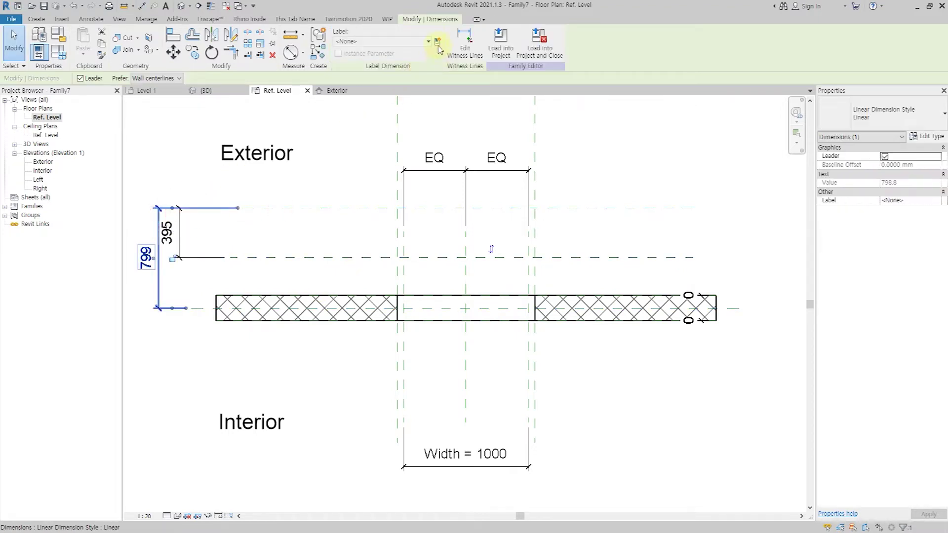
left_click(438, 44)
type("_FixedDistance")
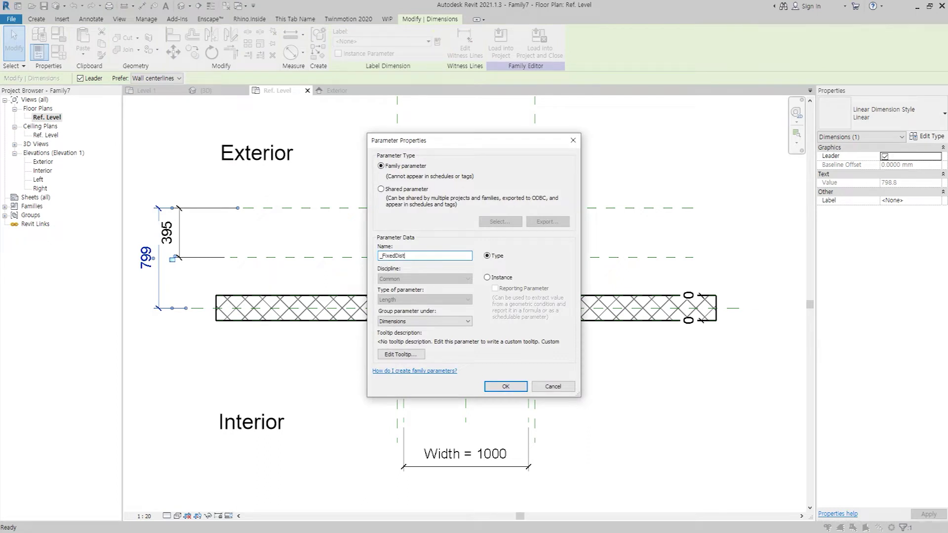
left_click(487, 277)
left_click(462, 321)
left_click(422, 463)
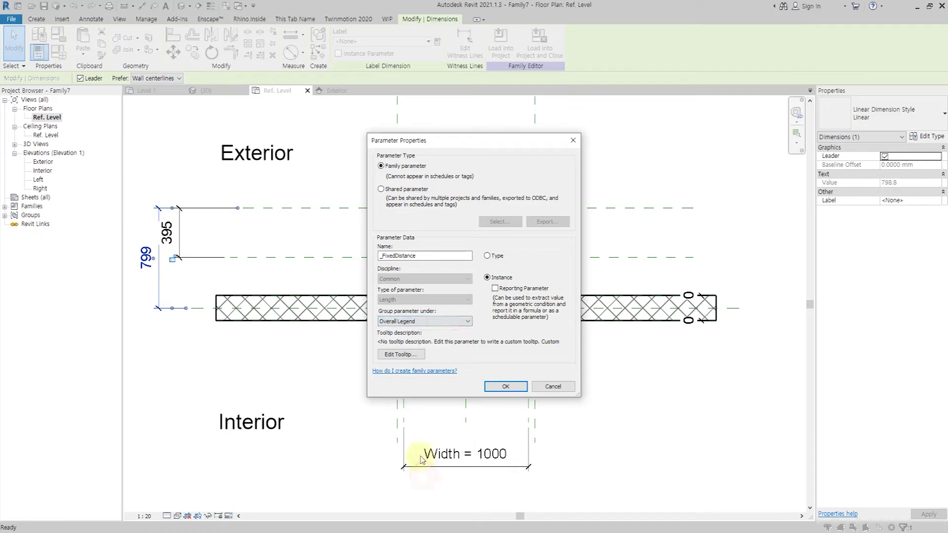
left_click(506, 387)
- Label the dimension between the two exterior planes with a new instance parameter _Distance, grouped under Other
left_click(183, 237)
left_click(436, 42)
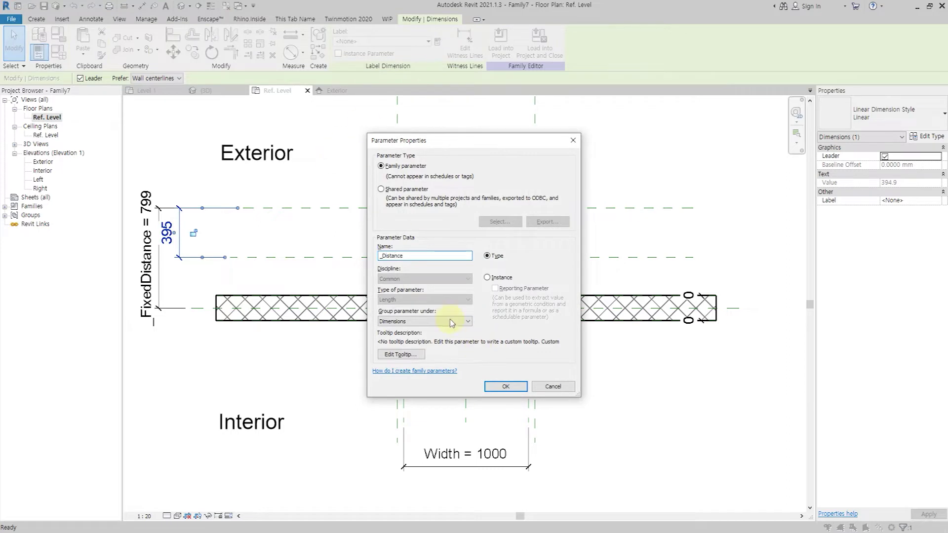
left_click(451, 321)
left_click(417, 471)
left_click(487, 277)
left_click(505, 387)
left_click(329, 235)
scroll(335, 235, "down", 1)
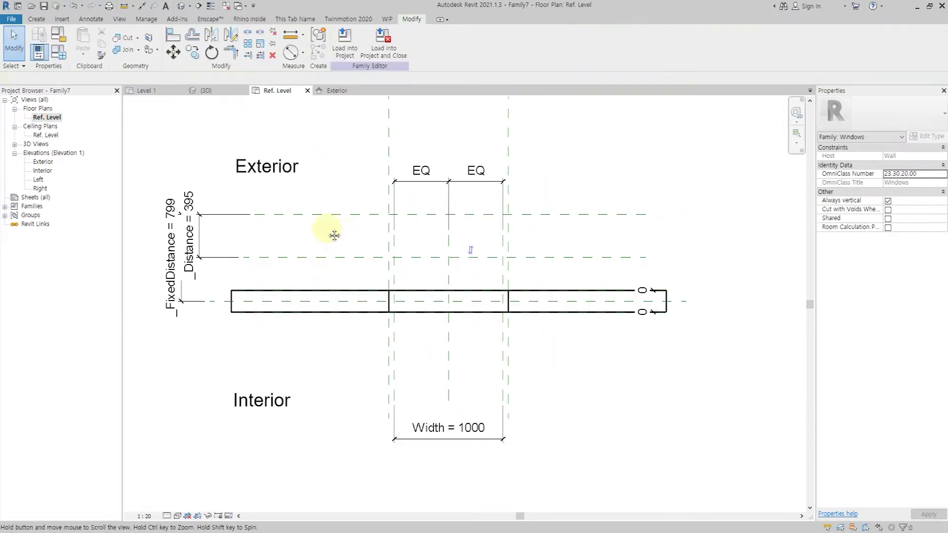
- Add an instance length parameter named _Offset under Dimensions and reorder Rough below Width in the family types
left_click(58, 51)
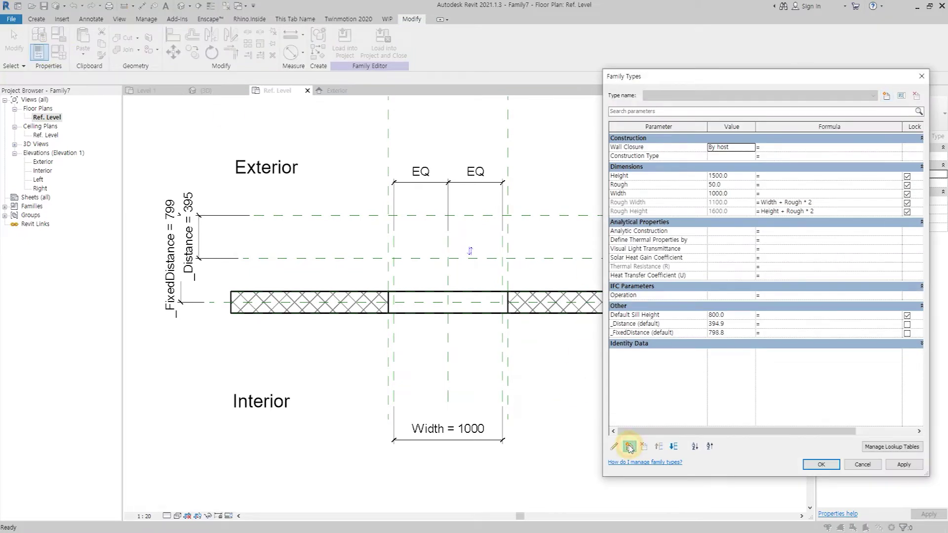
left_click(628, 447)
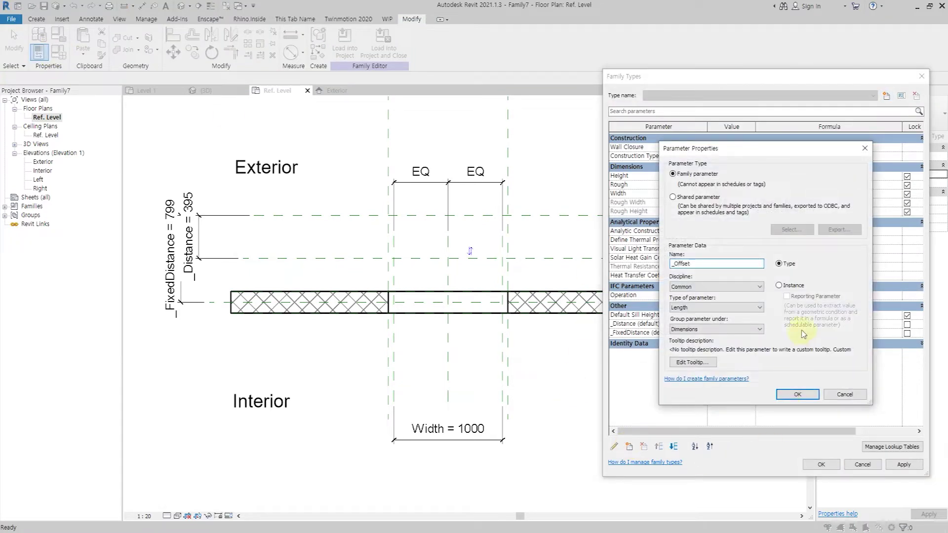
left_click(790, 286)
left_click(797, 393)
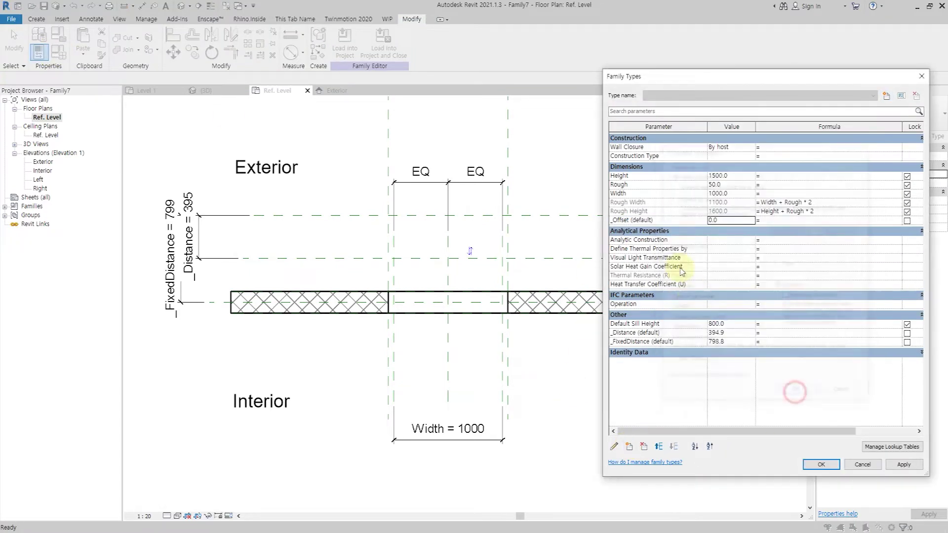
left_click(662, 185)
left_click(673, 446)
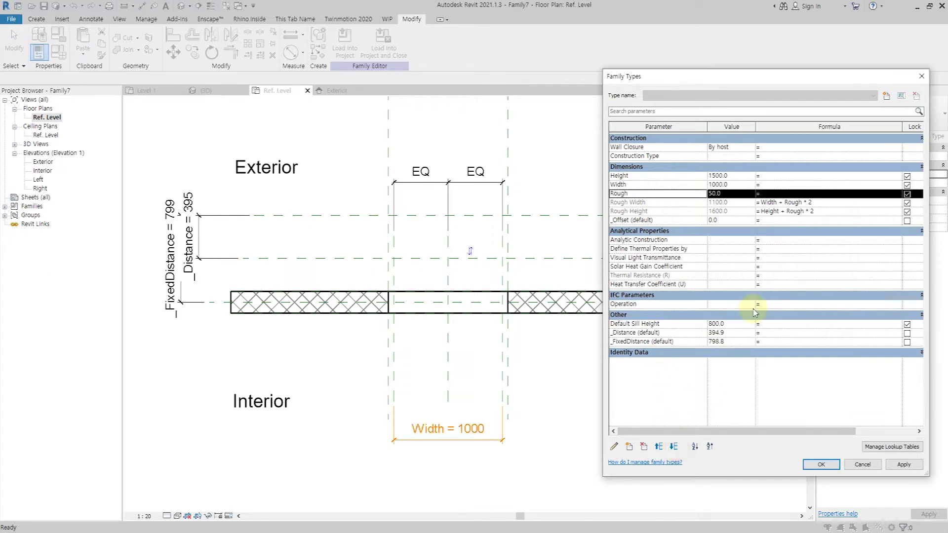
- Set the formulas _FixedDistance = 1000 mm and _Distance = _FixedDistance - _Offset
left_click(779, 342)
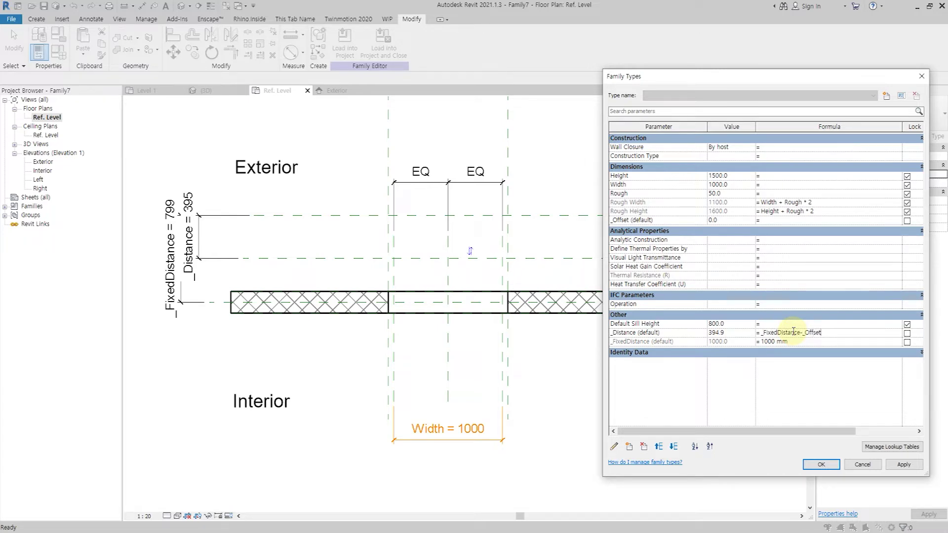
left_click(767, 430)
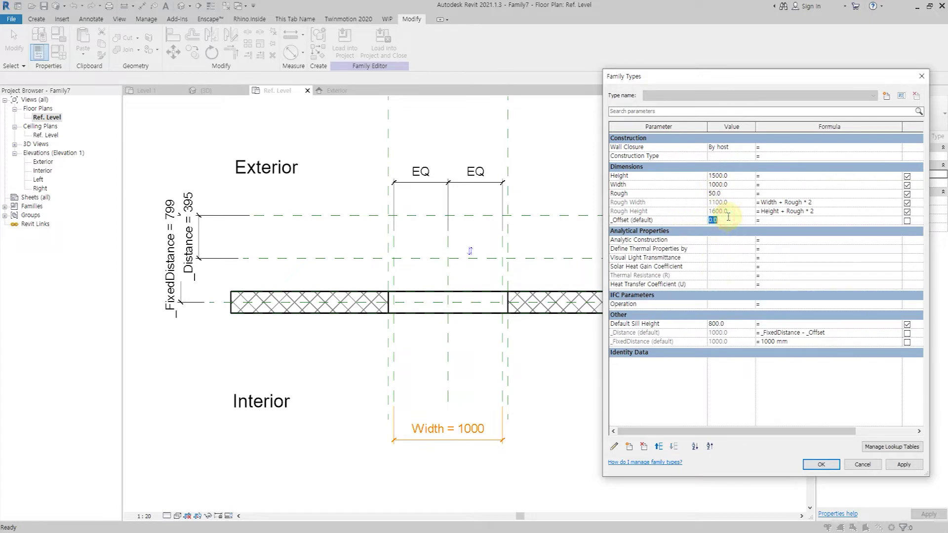
- Flex the _Offset parameter with 500 and -500, return it to 500, and close the family types
left_click(903, 465)
left_click(739, 220)
type("-5")
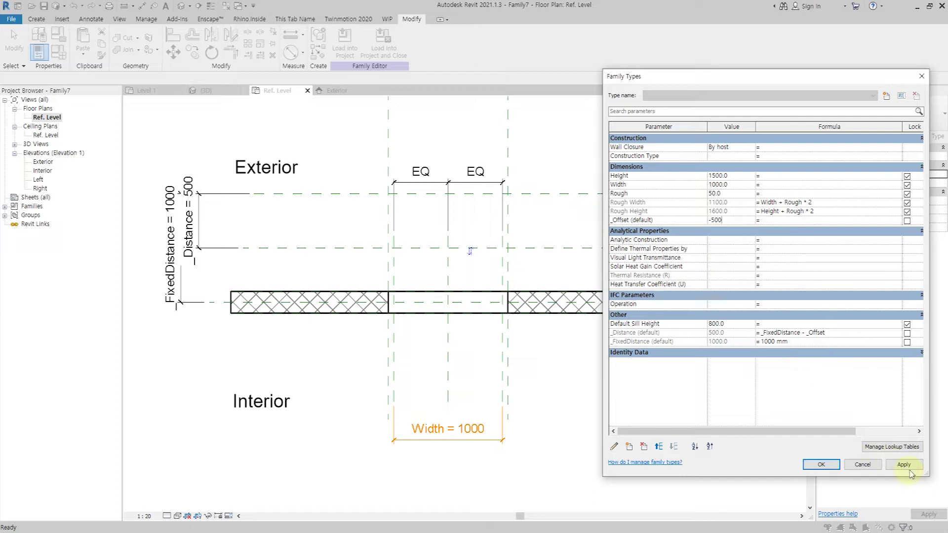
left_click(904, 466)
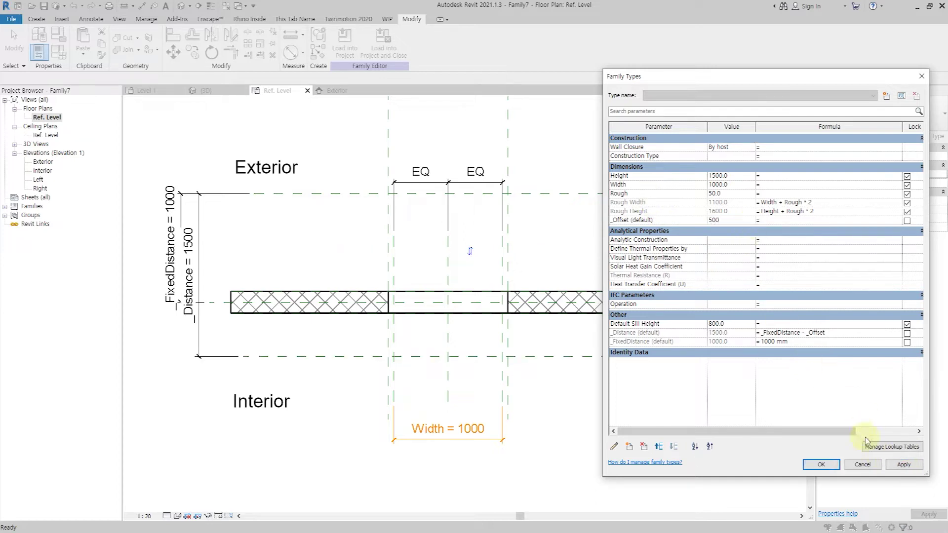
left_click(861, 466)
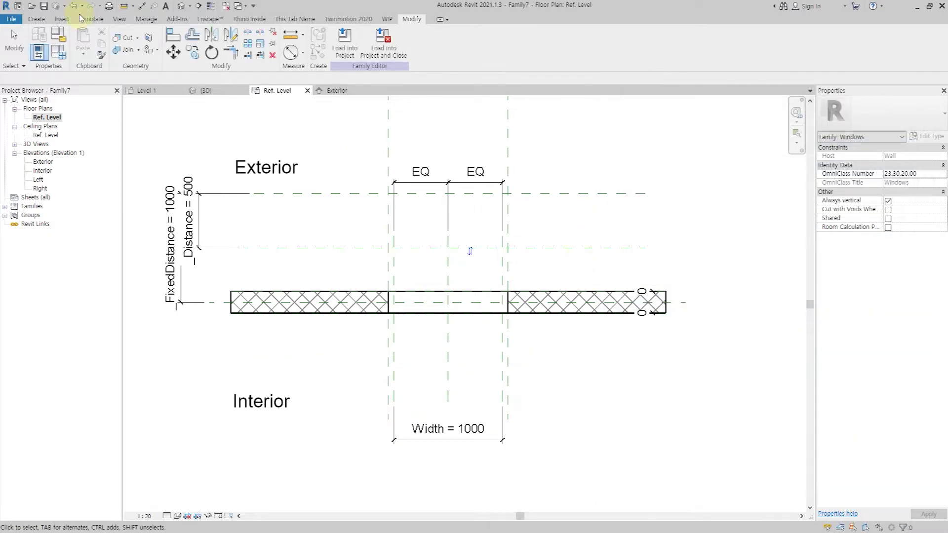
- Start a Sweep, pick the offset reference plane nearer the wall as its work plane, and open the Exterior elevation
left_click(44, 20)
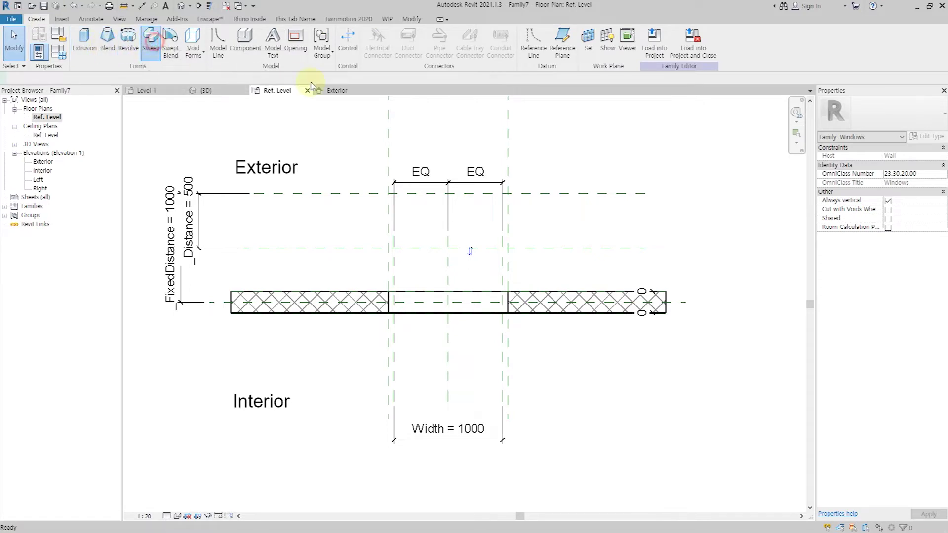
left_click(151, 39)
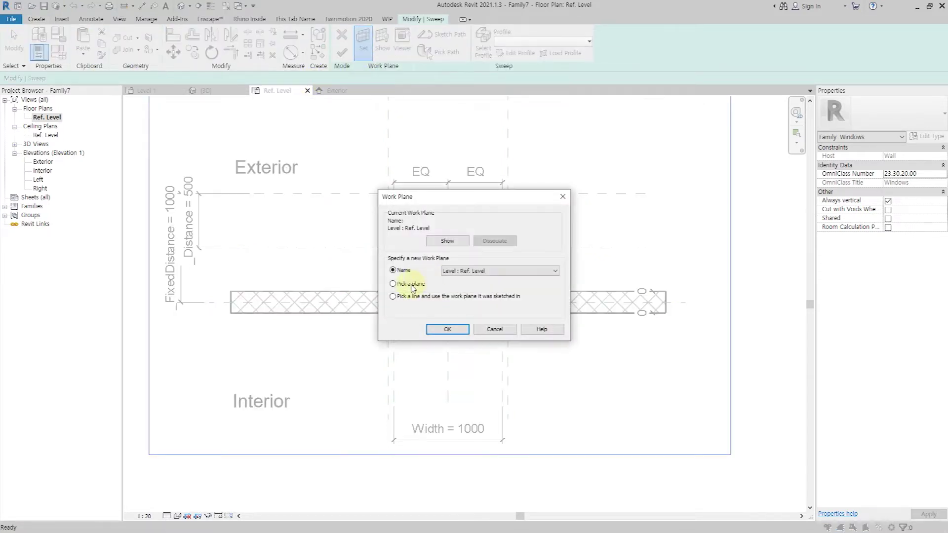
left_click(445, 329)
left_click(440, 249)
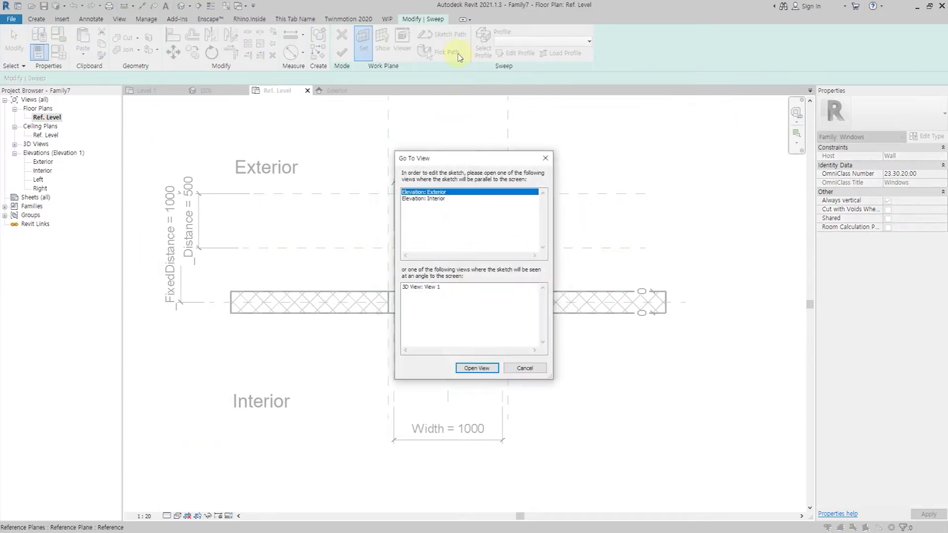
left_click(483, 373)
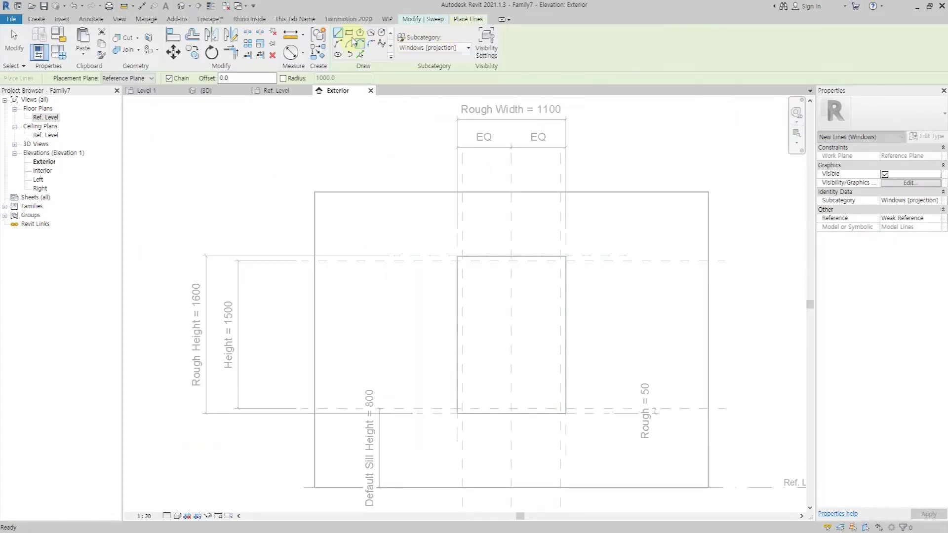
left_click(561, 260)
left_click(463, 409)
key("Escape")
key("Escape")
left_click(520, 34)
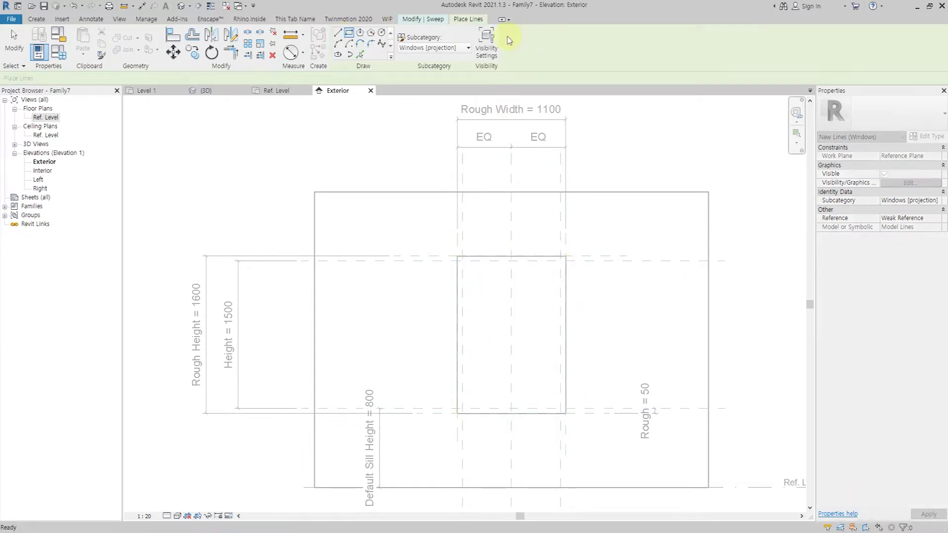
left_click(349, 33)
key("Escape")
key("Escape")
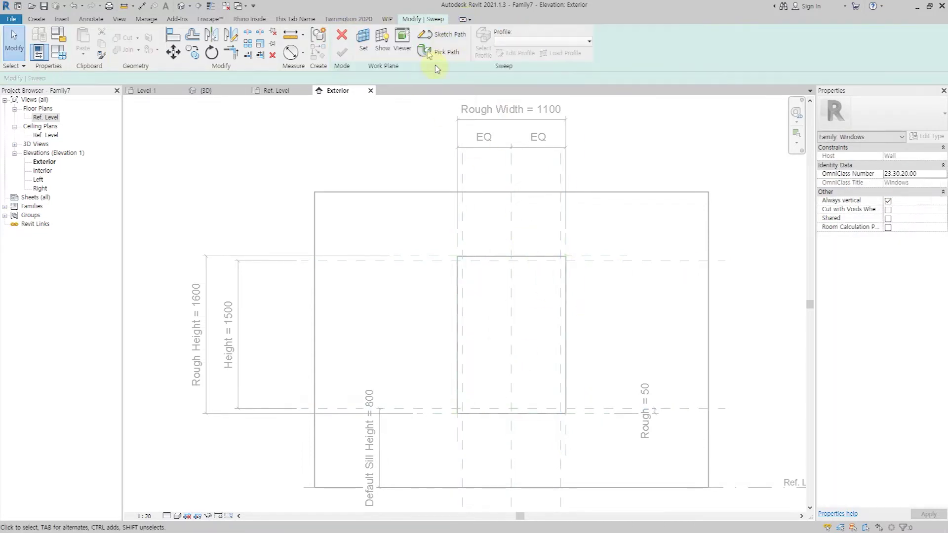
- Sketch the sweep path as a 1000 by 1500 rectangle on the Width and Height reference planes, lock its sides, and finish the path
left_click(446, 34)
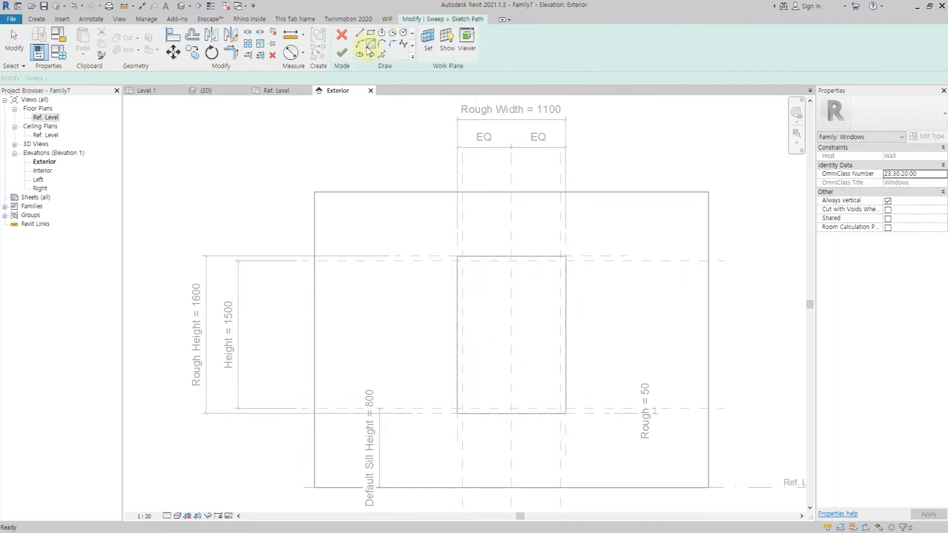
left_click(560, 260)
key("Escape")
left_click(561, 408)
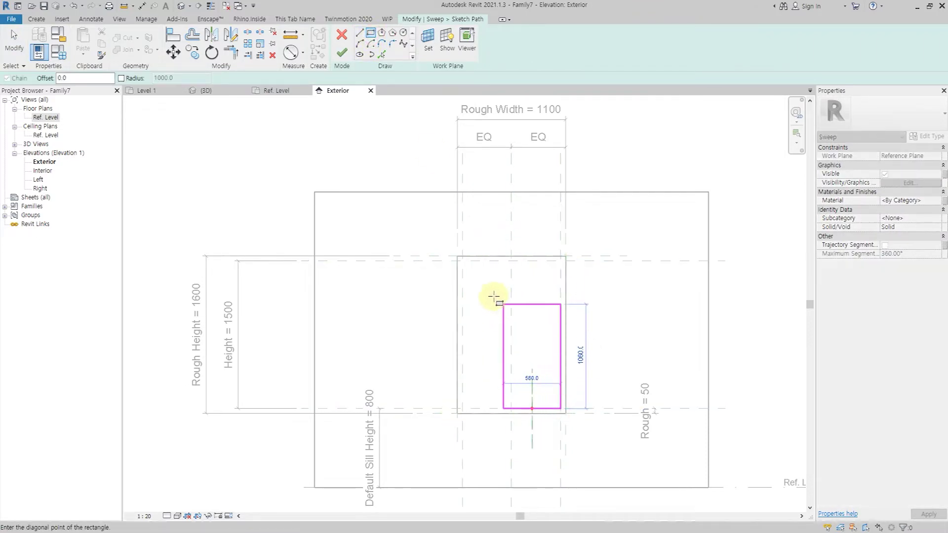
left_click(462, 260)
left_click(478, 350)
left_click(495, 279)
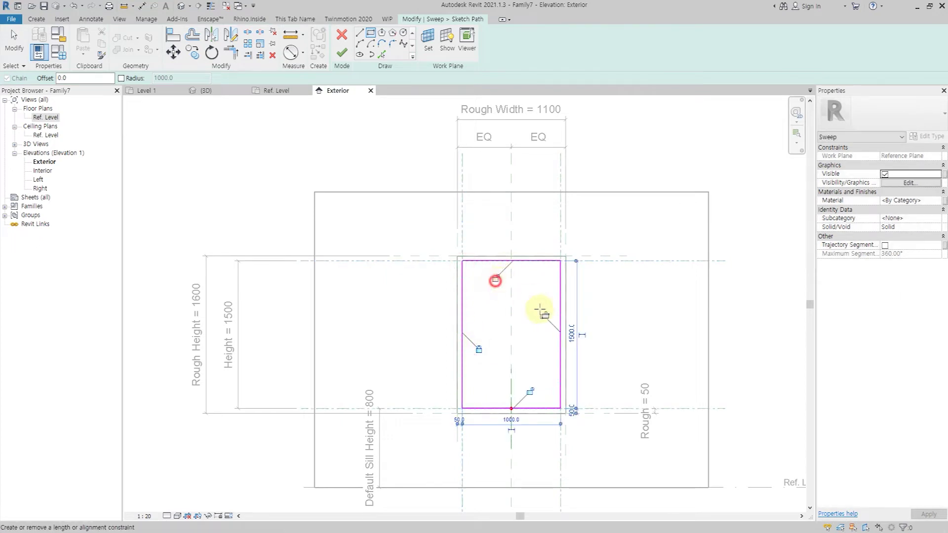
left_click(530, 392)
left_click(346, 54)
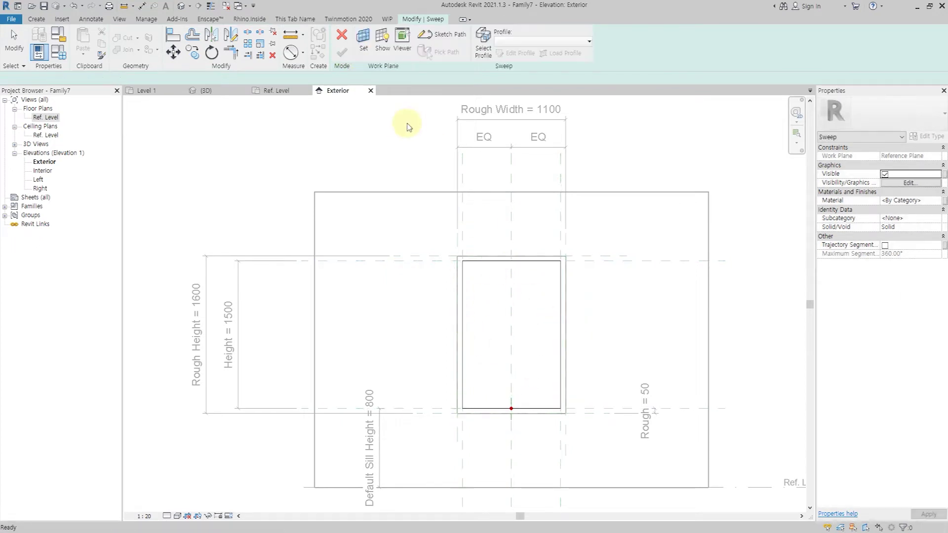
- Edit the sweep profile in the Left elevation and draw a small rectangle just above the path's reference point
left_click(504, 61)
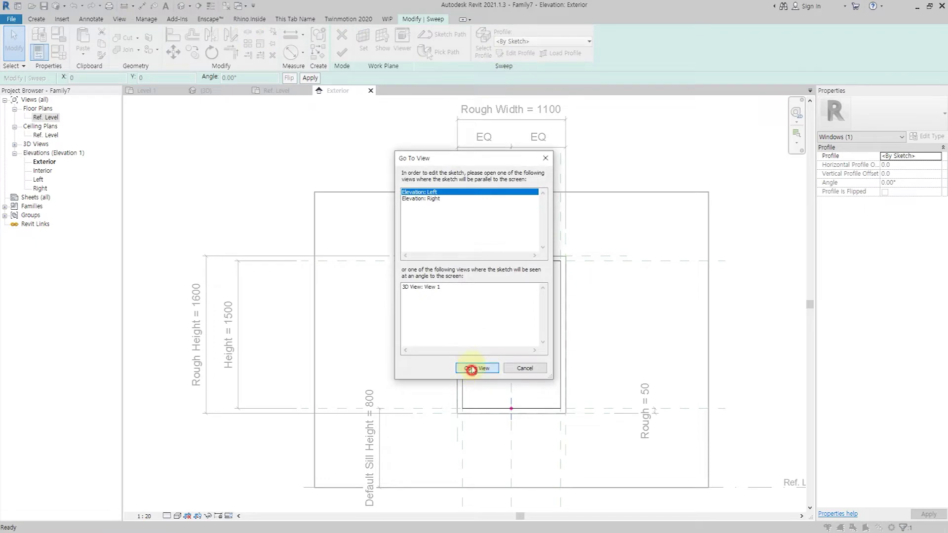
left_click(472, 369)
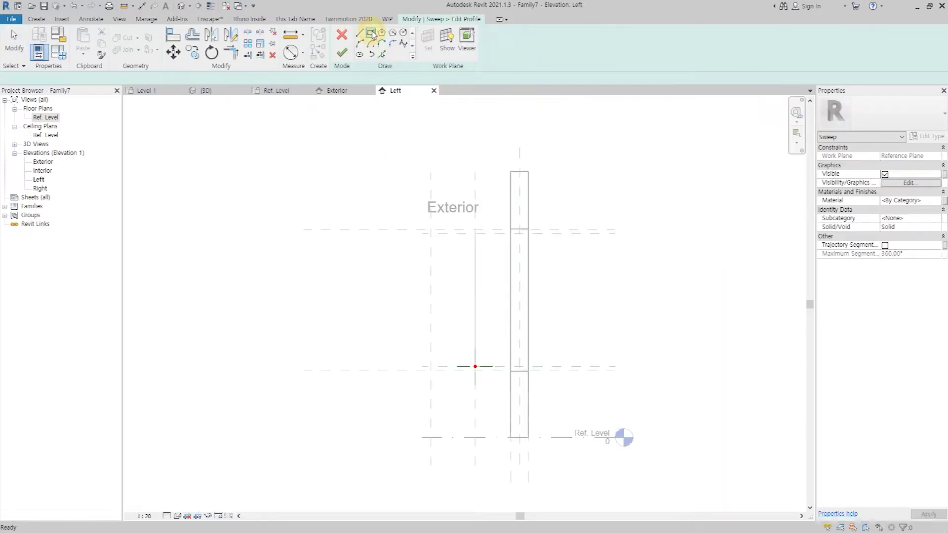
scroll(475, 367, "up", 4)
left_click(455, 354)
left_click(517, 287)
key("Escape")
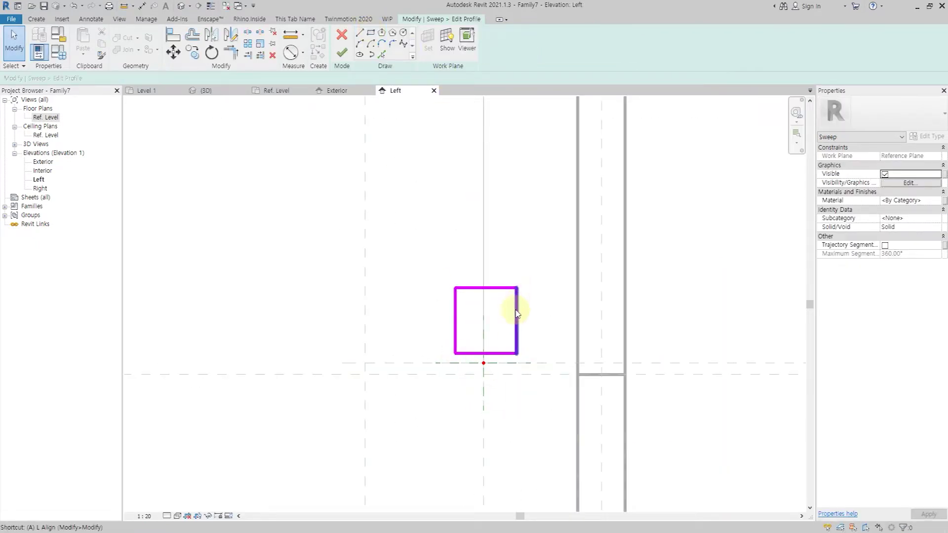
- Align the profile rectangle's lower edge to the horizontal sill reference plane through the path point
key("a")
key("l")
left_click(506, 363)
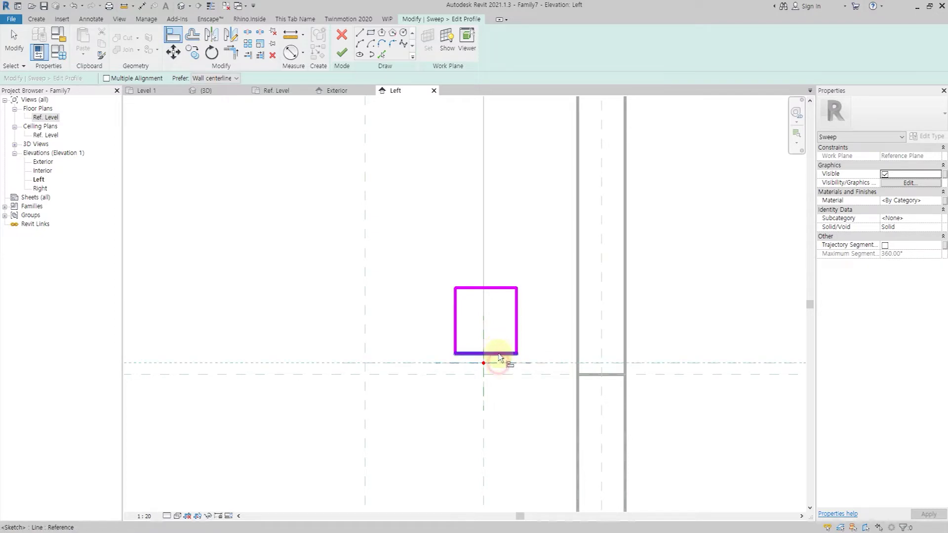
left_click(498, 354)
key("Escape")
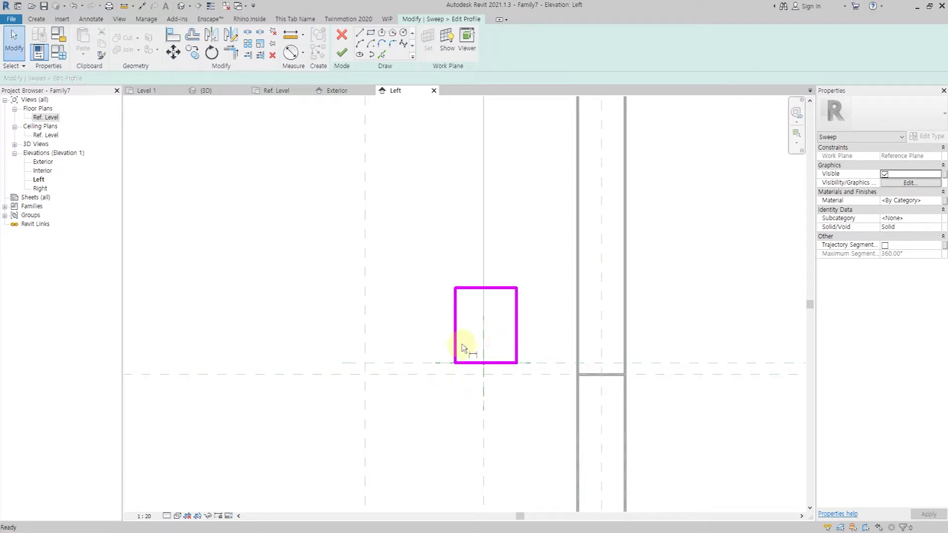
- Dimension the profile rectangle's two vertical sides with the reference plane between them and make the spacing equal
key("d")
key("i")
left_click(455, 343)
left_click(485, 395)
left_click(516, 360)
left_click(513, 428)
left_click(484, 370)
left_click(450, 334)
- Dimension the profile rectangle's overall width below it and its height on the side away from the wall
key("d")
key("i")
left_click(517, 336)
left_click(452, 340)
left_click(456, 481)
left_click(434, 364)
left_click(475, 288)
left_click(377, 302)
key("Escape")
key("Escape")
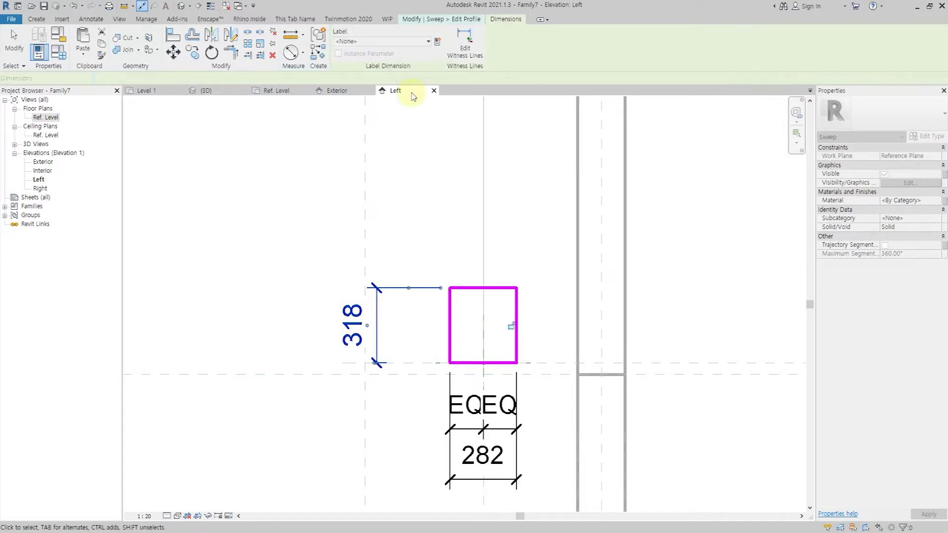
- Label the profile's height dimension with a new type parameter named _FrameThk
left_click(438, 42)
type("_F")
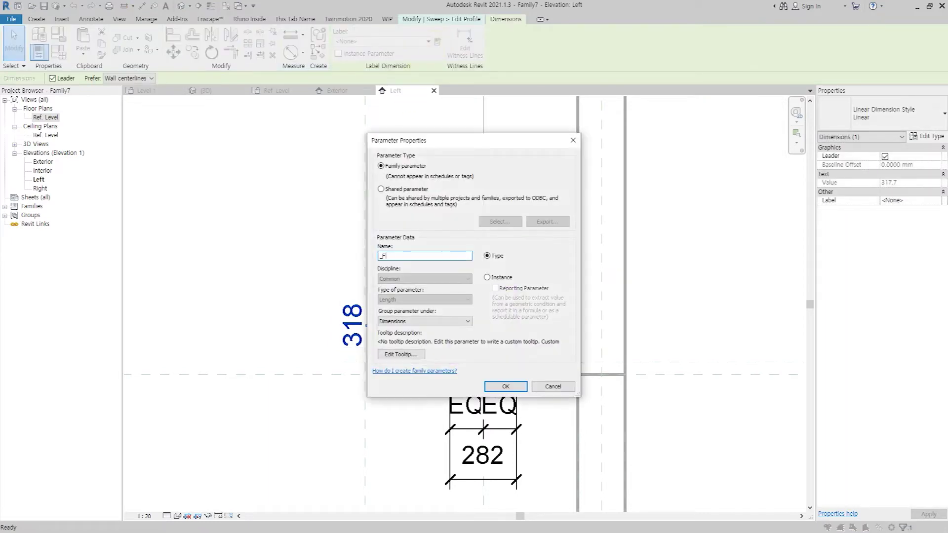
type("rameThk")
key("Return")
- Label the profile's overall width dimension with a new type parameter named _FrameWidth
left_click(482, 455)
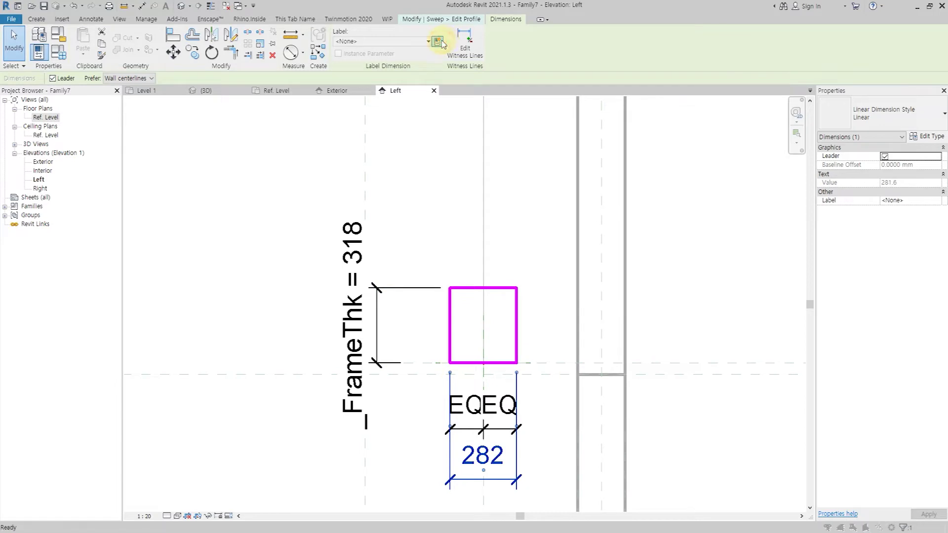
left_click(438, 42)
type("_FrameWidth")
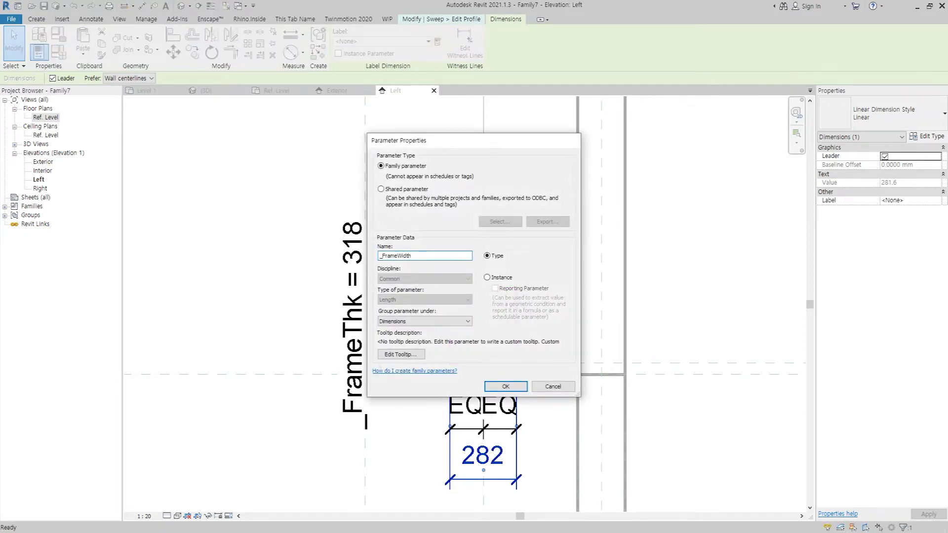
key("Return")
left_click(281, 203)
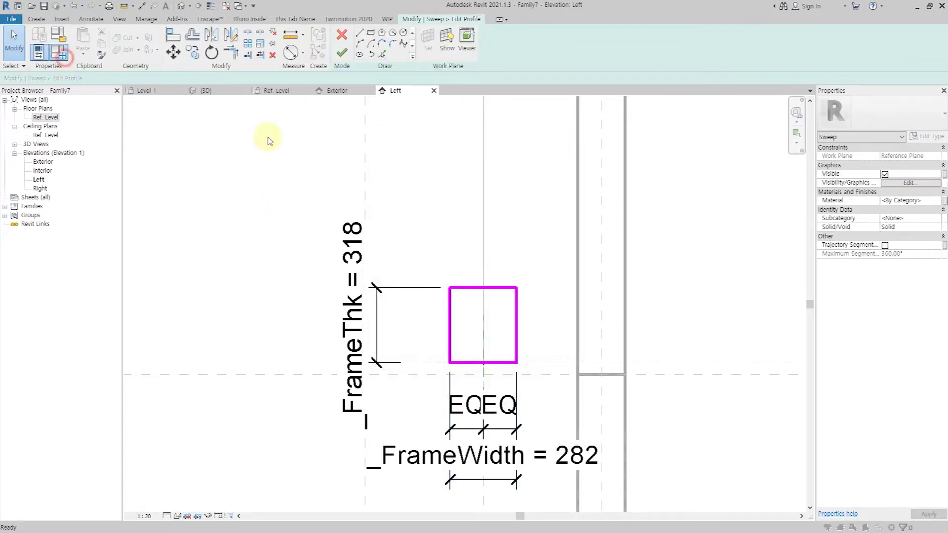
- Set _FrameThk to 45 and _FrameWidth to 120 in the family types
left_click(64, 56)
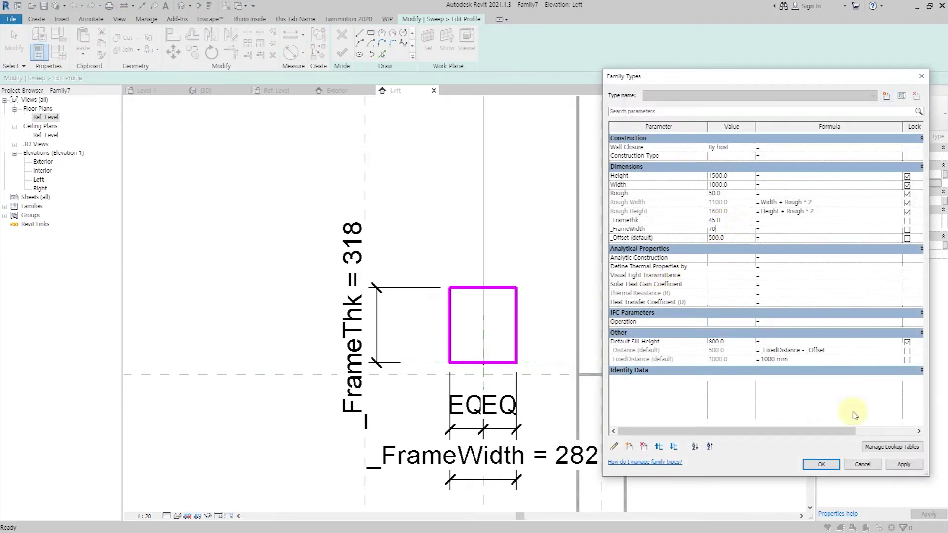
left_click(903, 465)
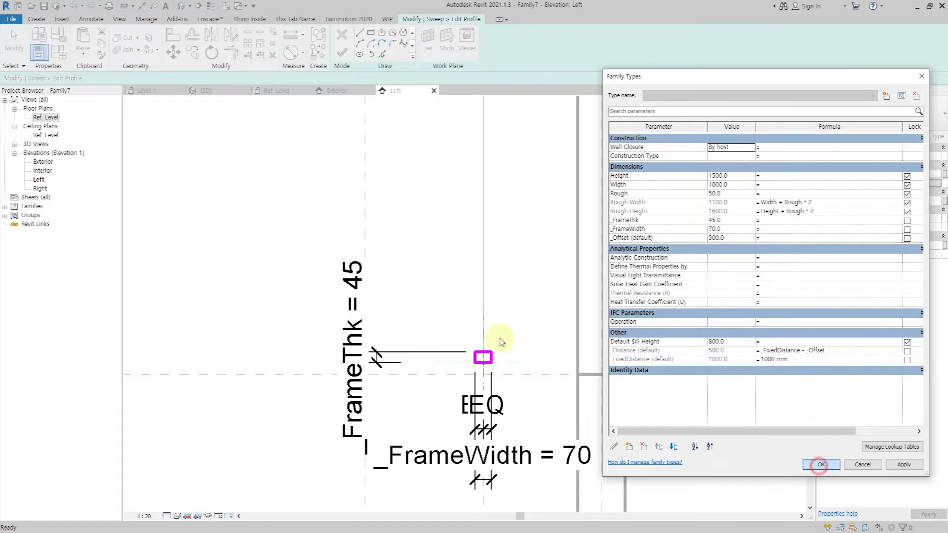
left_click(64, 56)
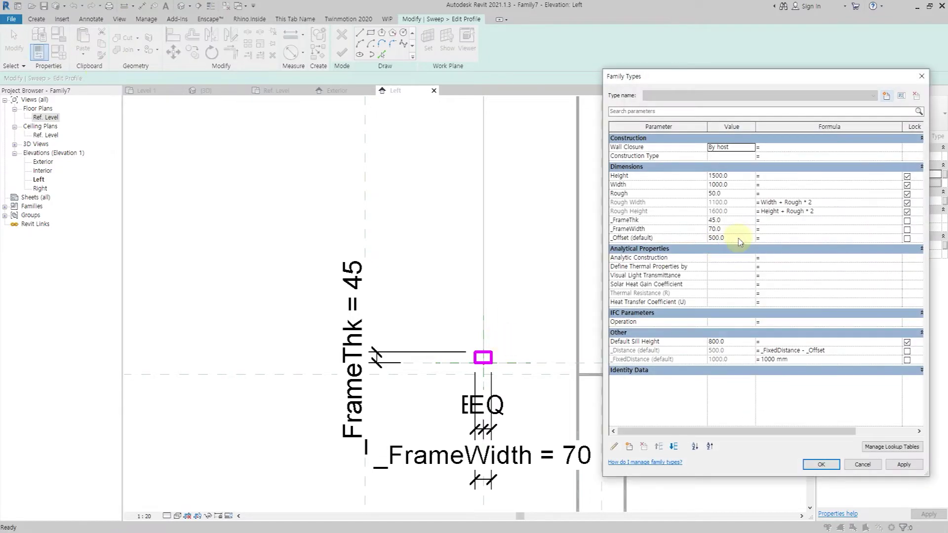
left_click(903, 465)
left_click(821, 464)
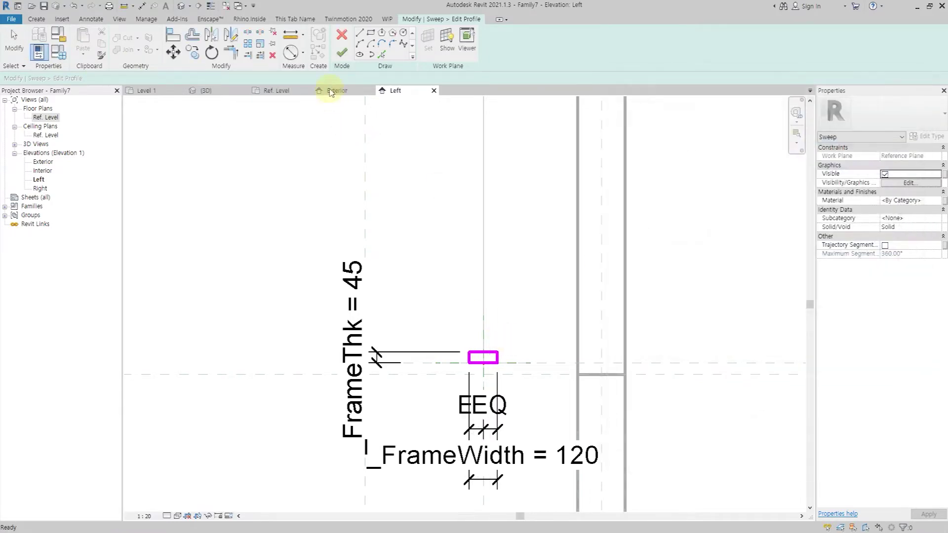
- Finish the sweep profile and inspect the swept frame in 3D and in the Ref. Level floor plan
left_click(342, 54)
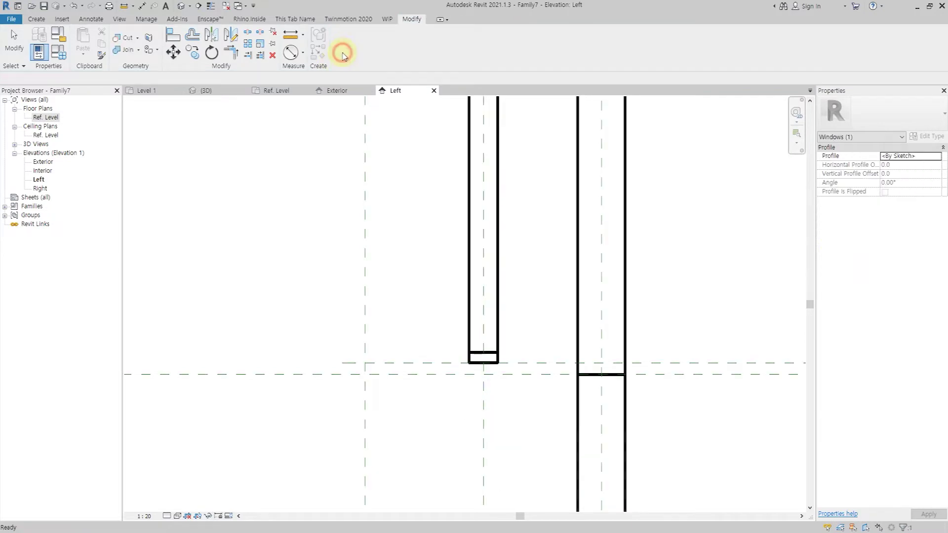
left_click(180, 6)
middle_click_drag(567, 350, 565, 383, "shift")
scroll(565, 383, "up", 3)
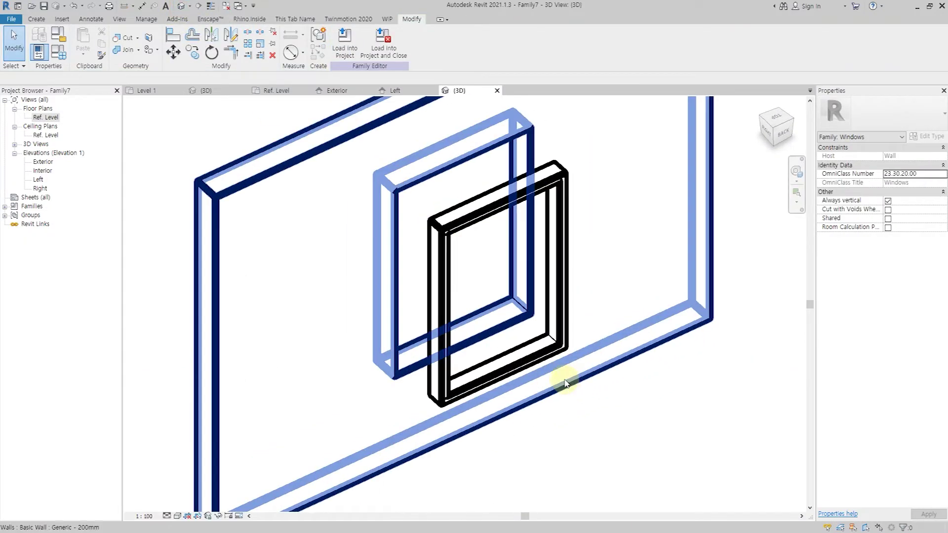
double_click(47, 118)
scroll(450, 239, "up", 5)
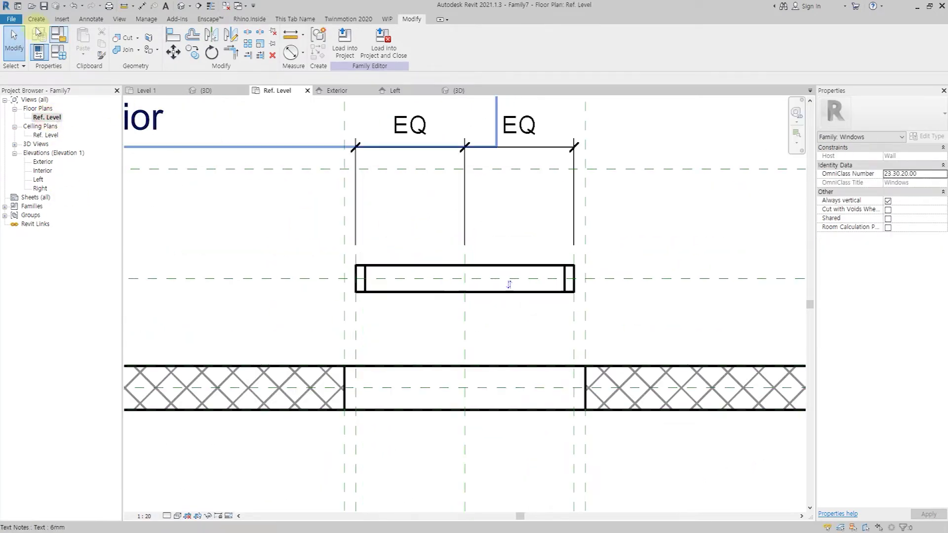
- Create a new family from the English Metric Generic Model.rft template
left_click(13, 20)
mouse_move(63, 59)
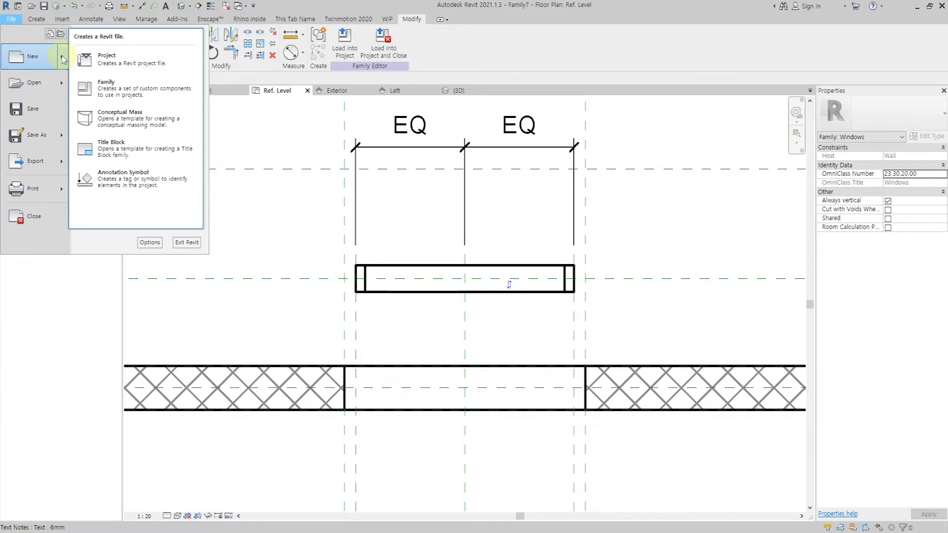
left_click(99, 85)
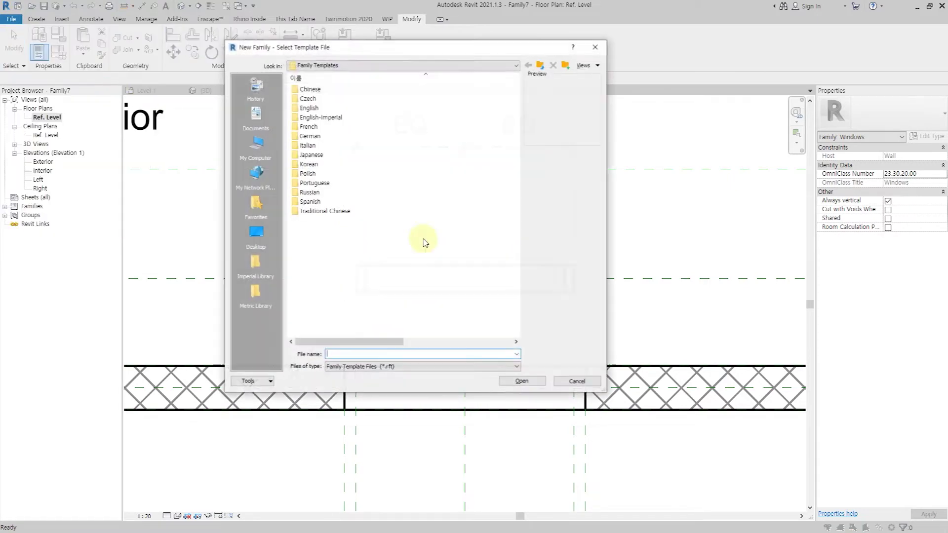
double_click(338, 111)
scroll(340, 242, "down", 5)
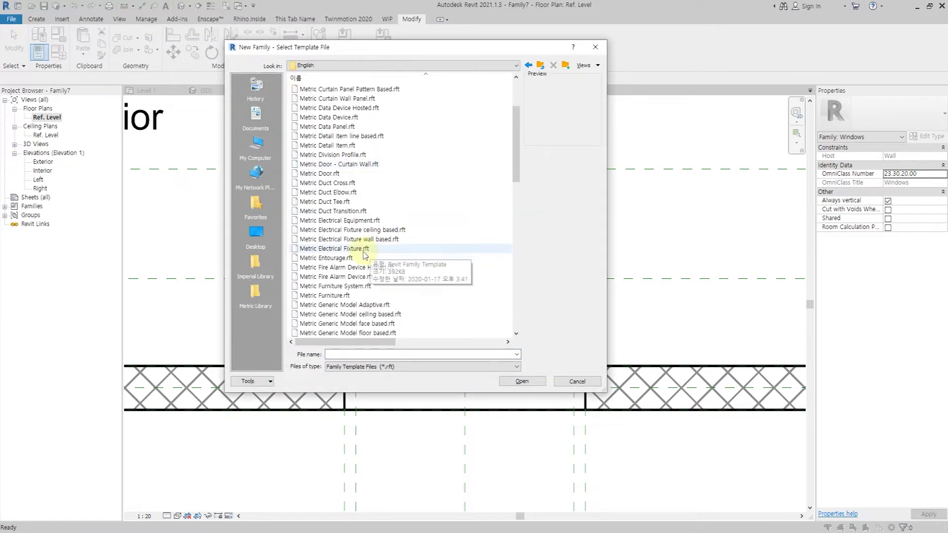
scroll(376, 258, "down", 3)
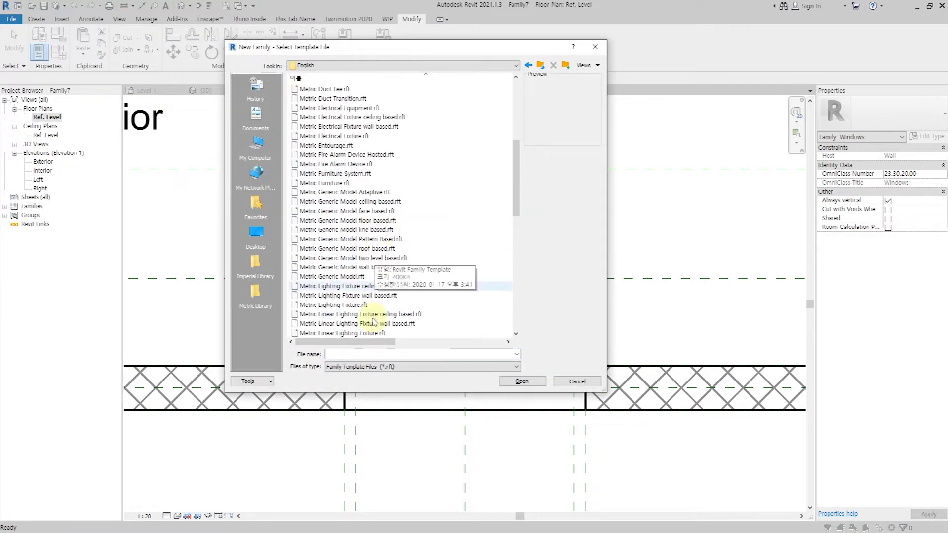
left_click(377, 277)
double_click(376, 277)
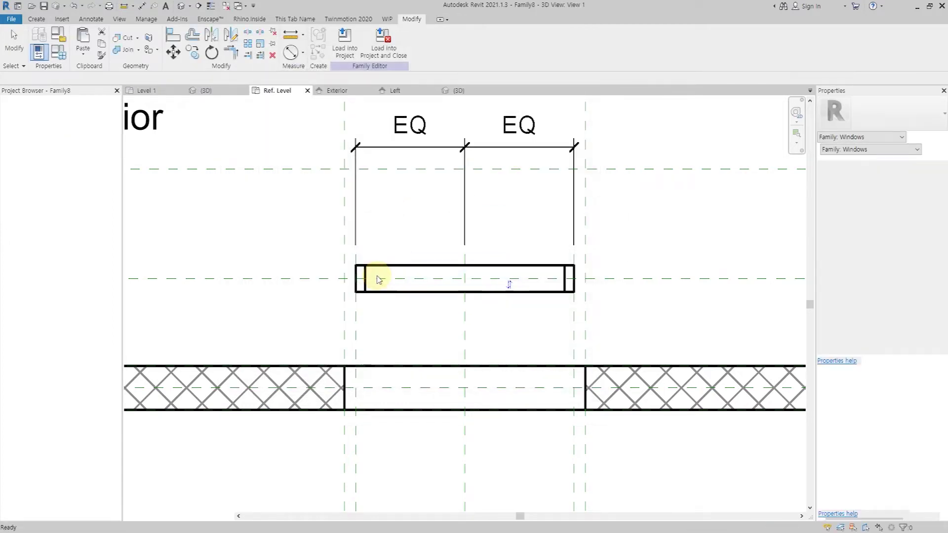
- In the Front elevation, draw a horizontal reference plane about 1653 above Ref. Level and a vertical one on each side of the centre plane
left_click(39, 171)
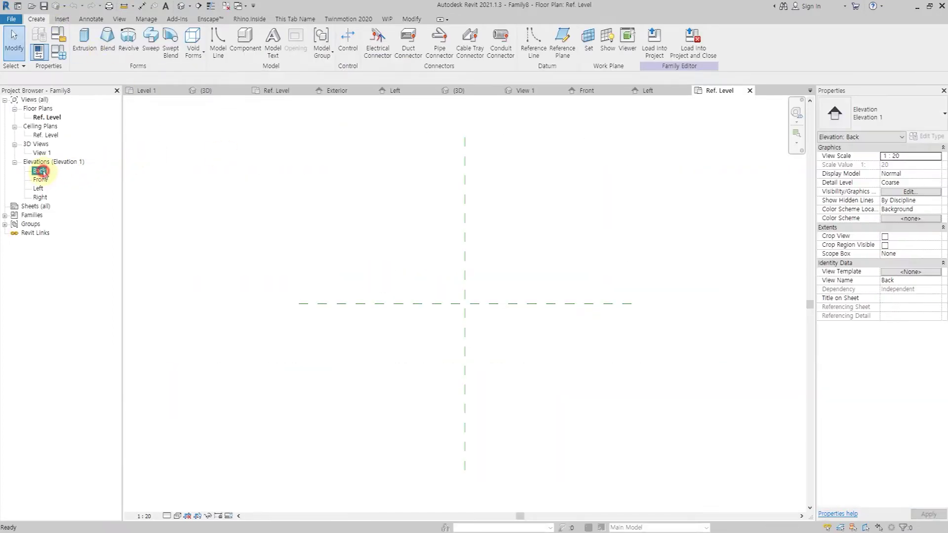
double_click(40, 171)
double_click(41, 179)
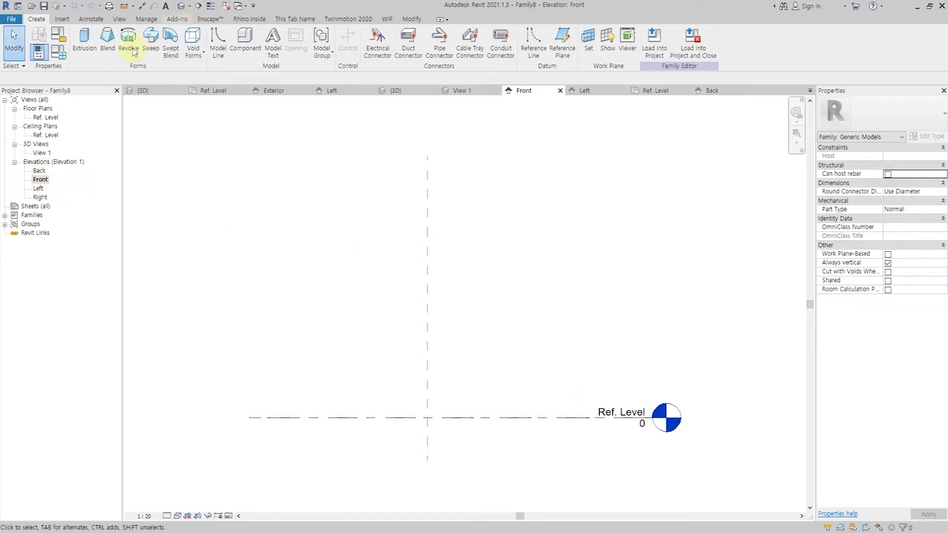
left_click(561, 54)
left_click(328, 222)
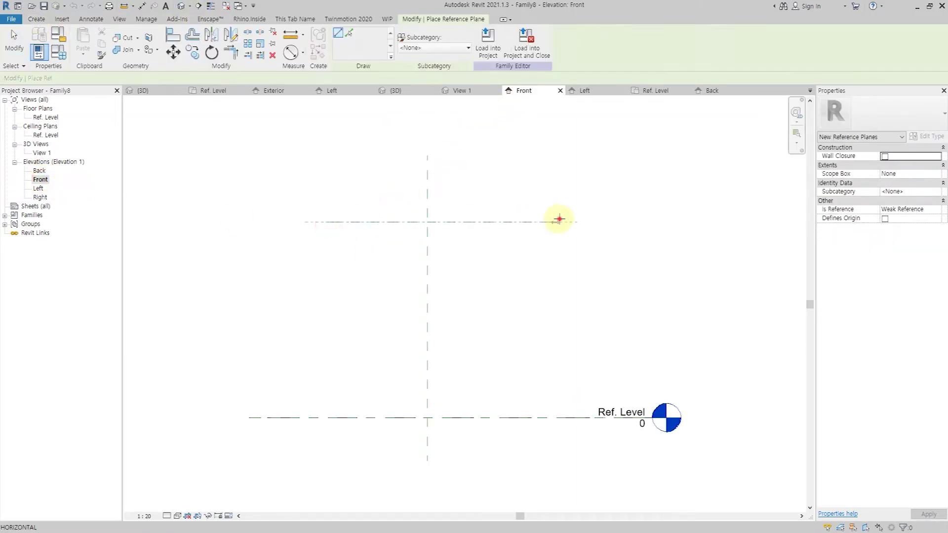
left_click(560, 222)
left_click(340, 462)
left_click(335, 195)
left_click(529, 194)
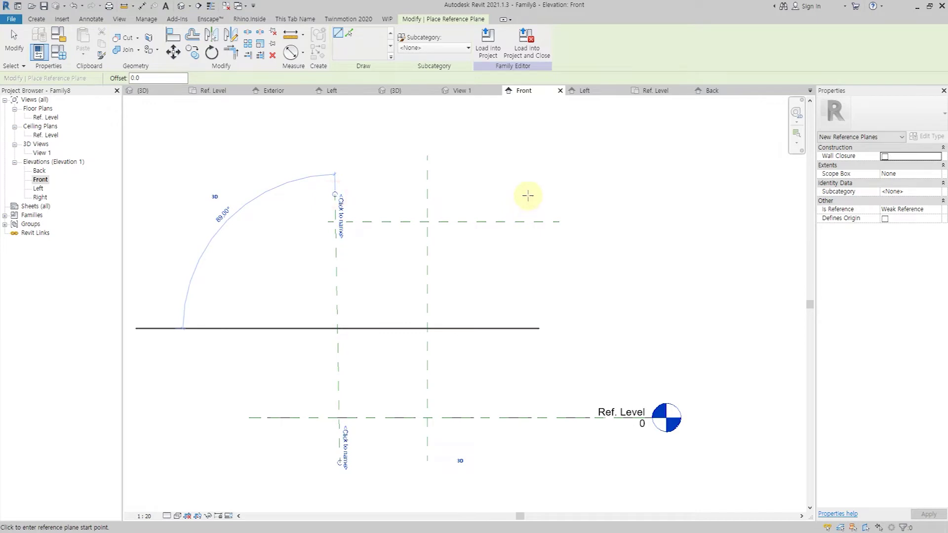
left_click(528, 452)
key("Escape")
key("Escape")
- Shorten the slanted vertical reference plane's upper end to below the horizontal plane and set its angle to 90 degrees
left_click(338, 348)
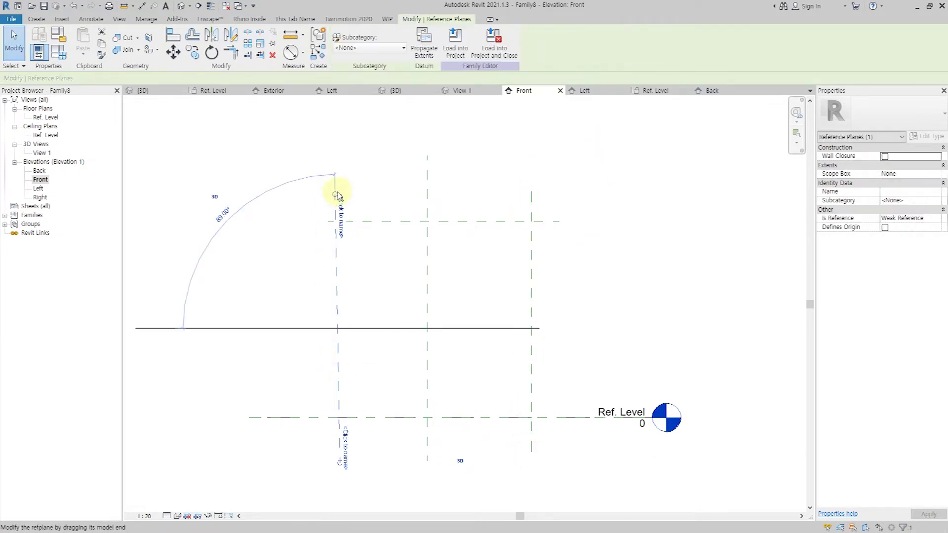
left_click_drag(335, 192, 334, 240)
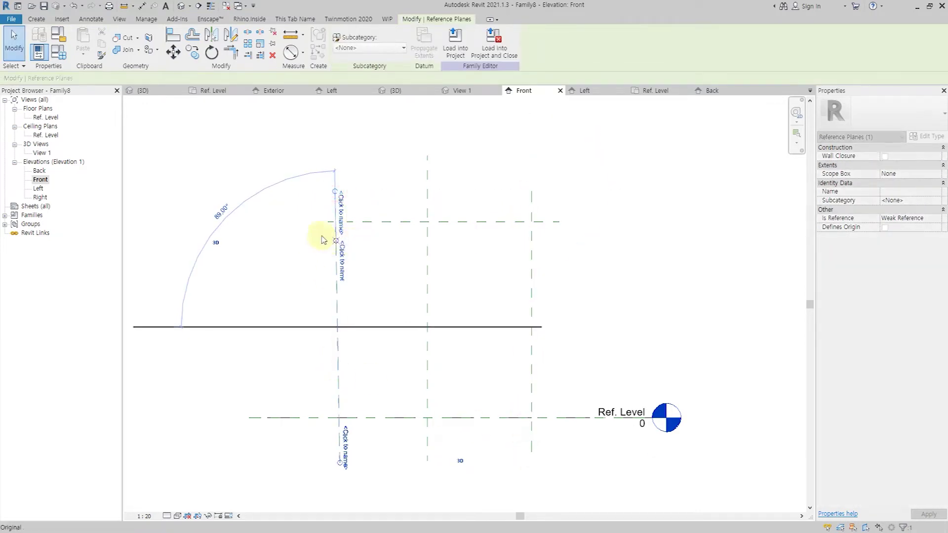
left_click(236, 258)
type("90")
key("Return")
- Dimension the three vertical reference planes in one string above them and make the spacing equal
key("d")
key("i")
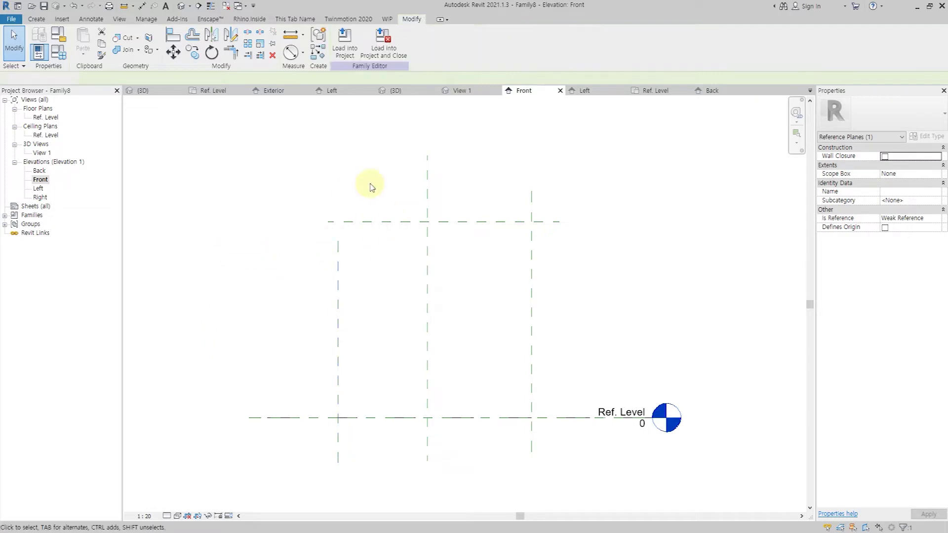
left_click(336, 320)
left_click(427, 309)
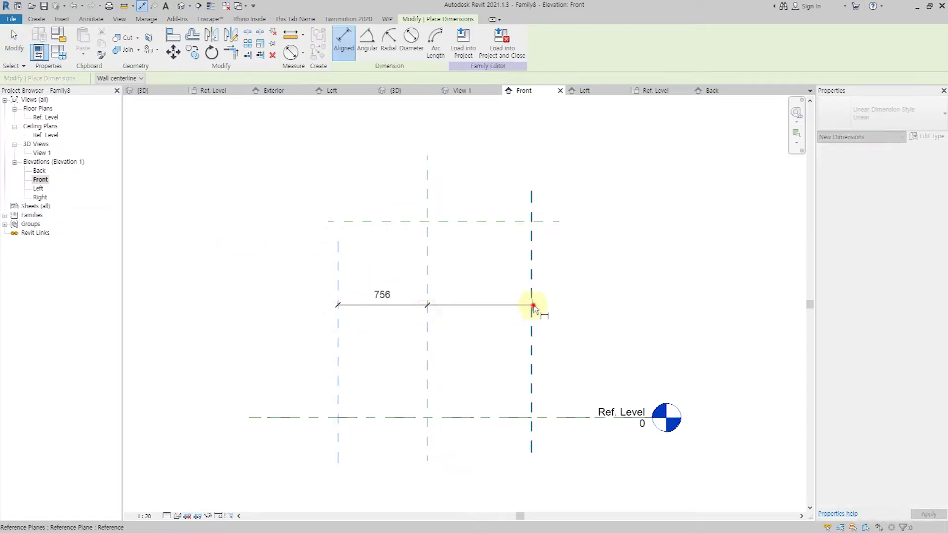
left_click(531, 307)
left_click(516, 141)
left_click(434, 114)
- Dimension the overall width between the outer vertical planes and the height from Ref. Level to the upper horizontal plane
left_click(338, 272)
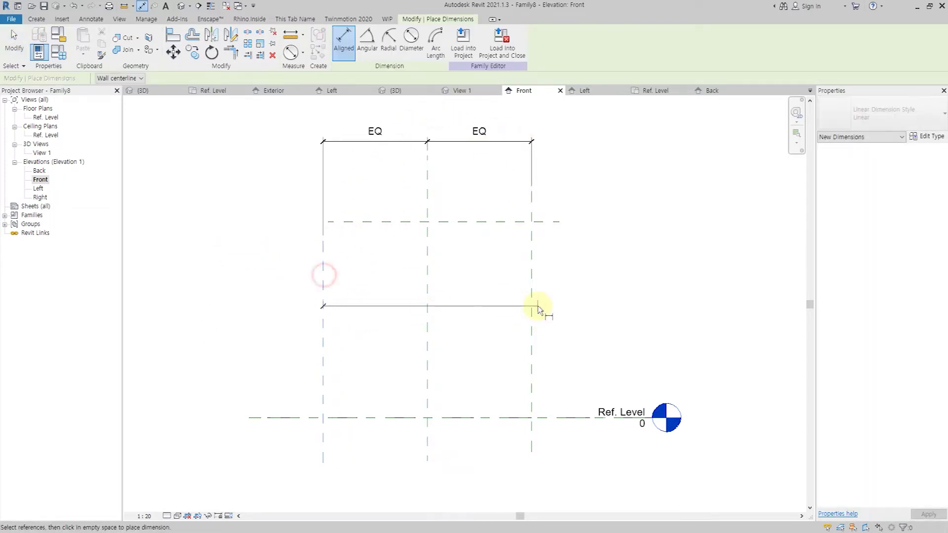
left_click(531, 306)
scroll(498, 297, "down", 2)
left_click(487, 149)
left_click(397, 378)
left_click(423, 250)
left_click(354, 261)
key("Escape")
key("Escape")
- Check the labels available for the height dimension and change the family category to Windows
left_click(353, 276)
left_click(375, 41)
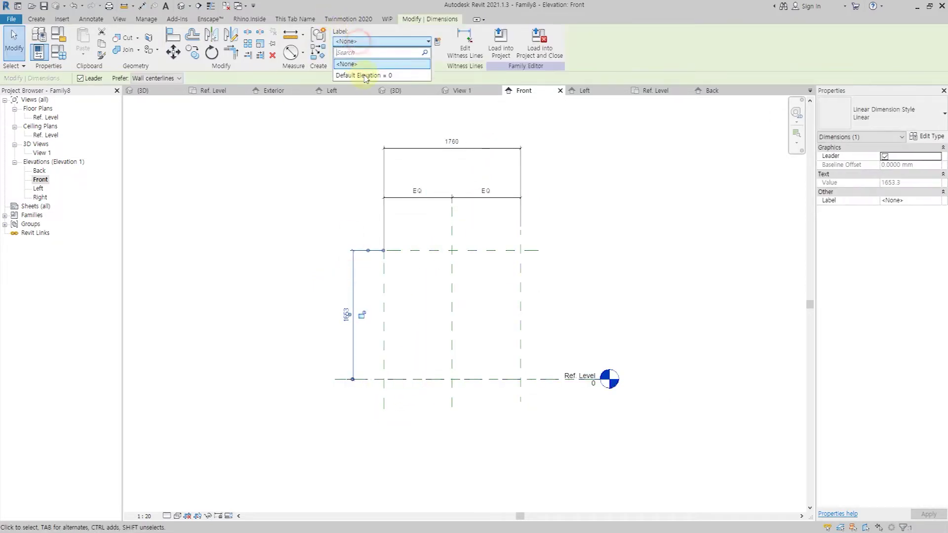
left_click(63, 42)
scroll(434, 274, "down", 2)
scroll(447, 278, "down", 5)
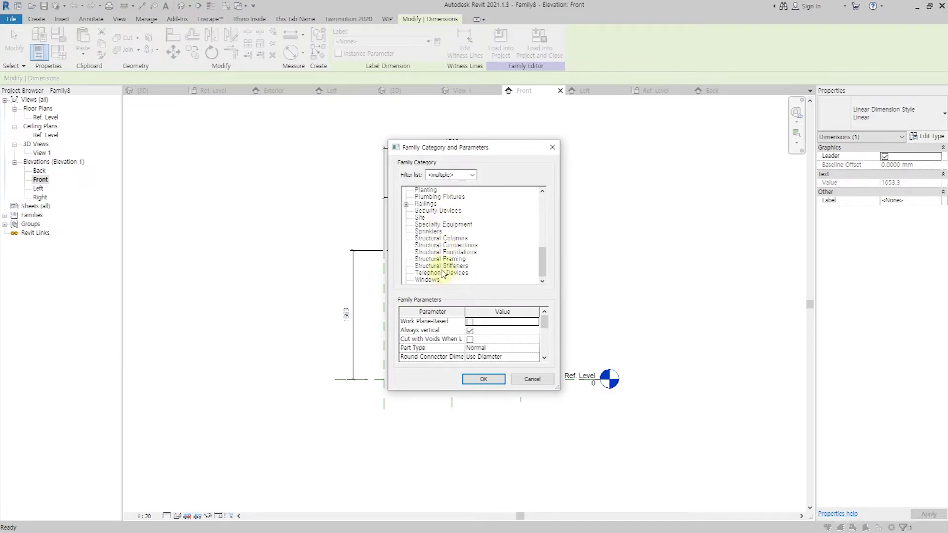
left_click(430, 280)
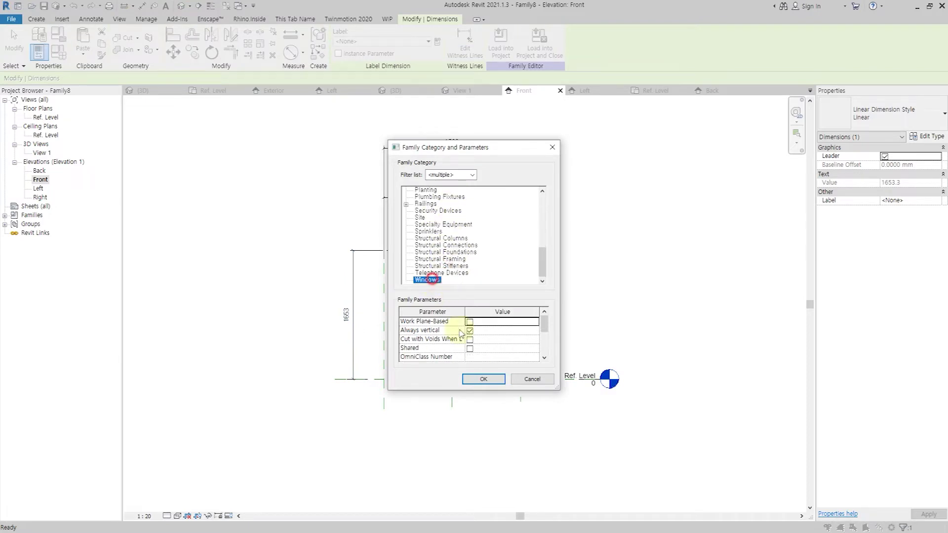
left_click(477, 377)
- Label the vertical dimension with the Height parameter and the overall horizontal dimension with the Width parameter
left_click(337, 269)
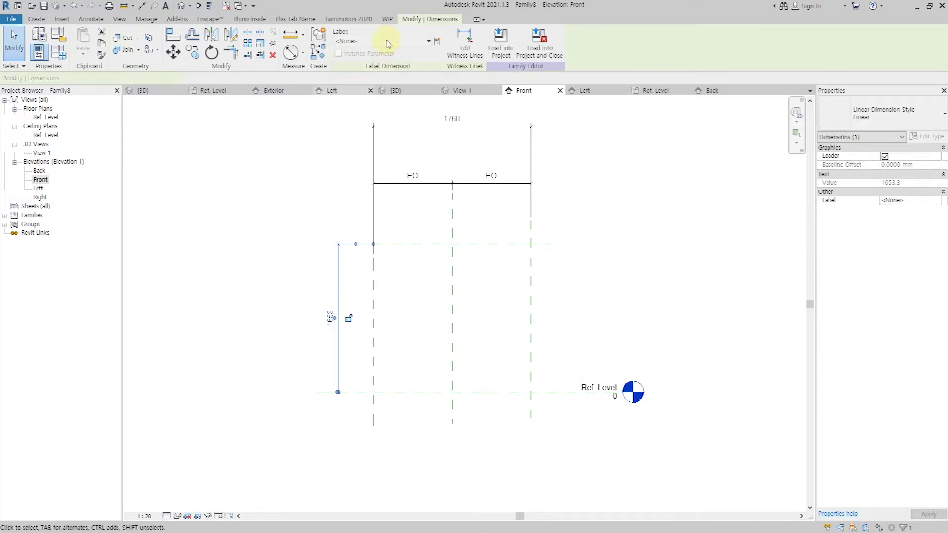
left_click(387, 42)
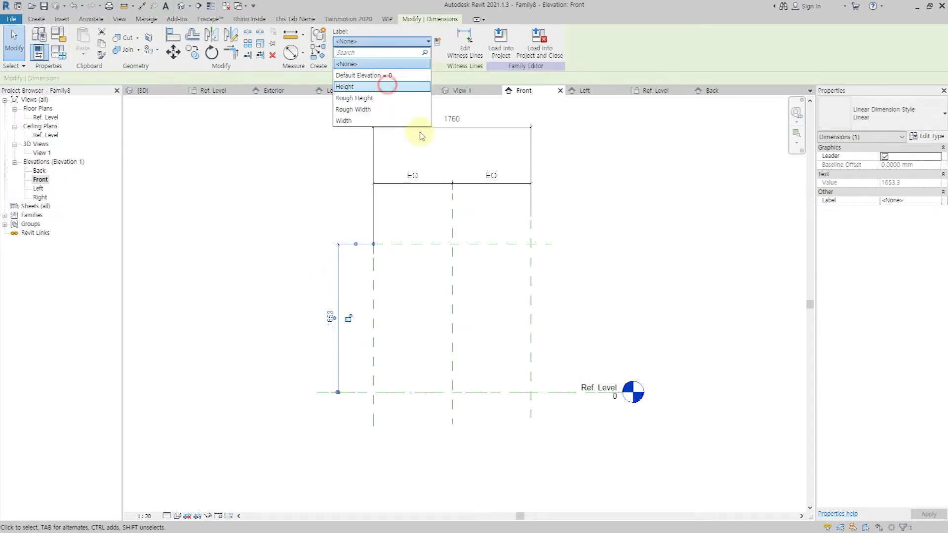
left_click(419, 86)
left_click(378, 41)
left_click(372, 120)
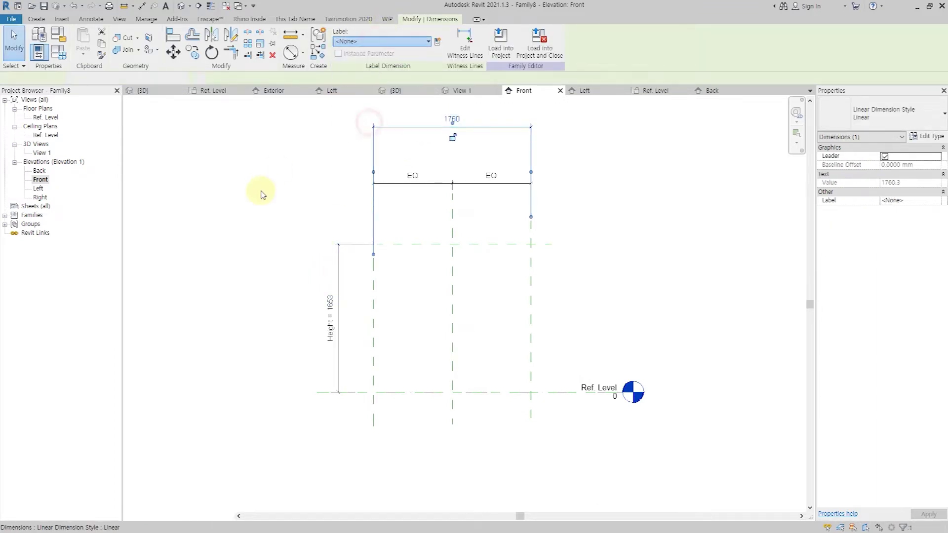
left_click(282, 185)
- Start an extrusion with a rectangle along the Width and Height reference planes and lock its four sides to them
left_click(36, 19)
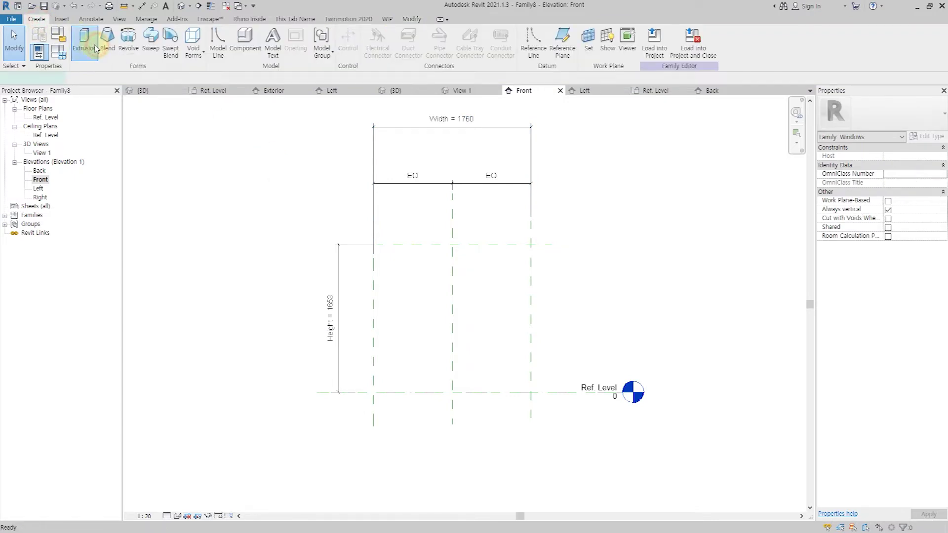
left_click(82, 42)
left_click(370, 33)
left_click(373, 244)
left_click(530, 392)
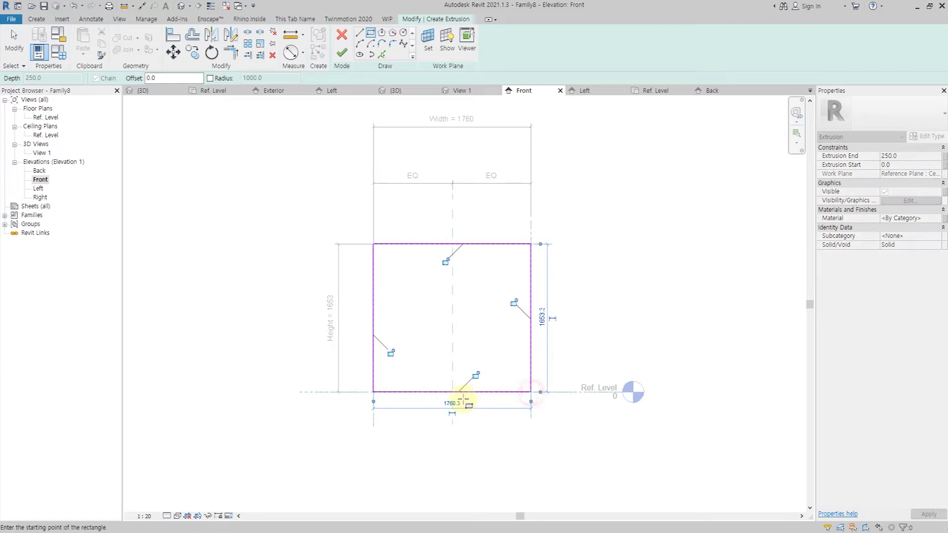
left_click(513, 302)
left_click(445, 262)
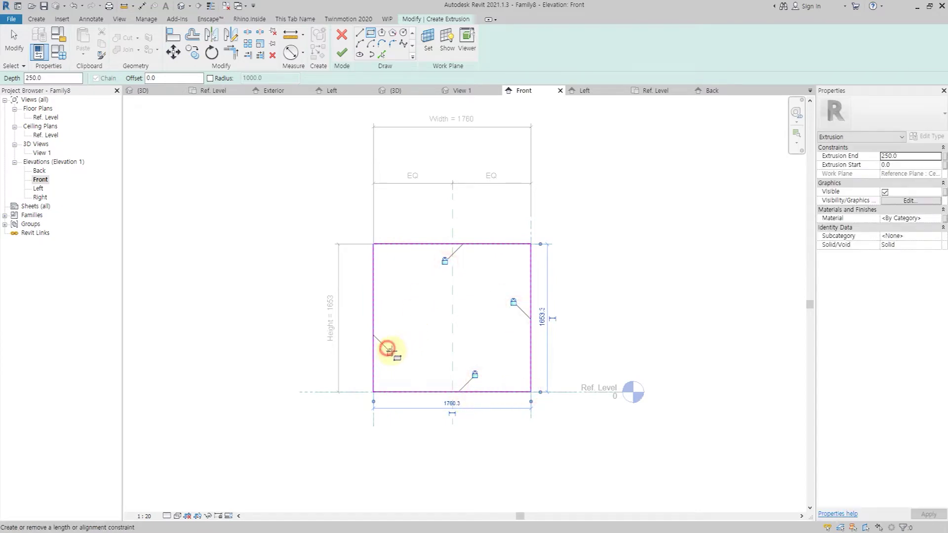
- Sketch a second rectangle inside the first, inset about 190 mm on every side
left_click(391, 261)
left_click(515, 376)
key("Escape")
key("Escape")
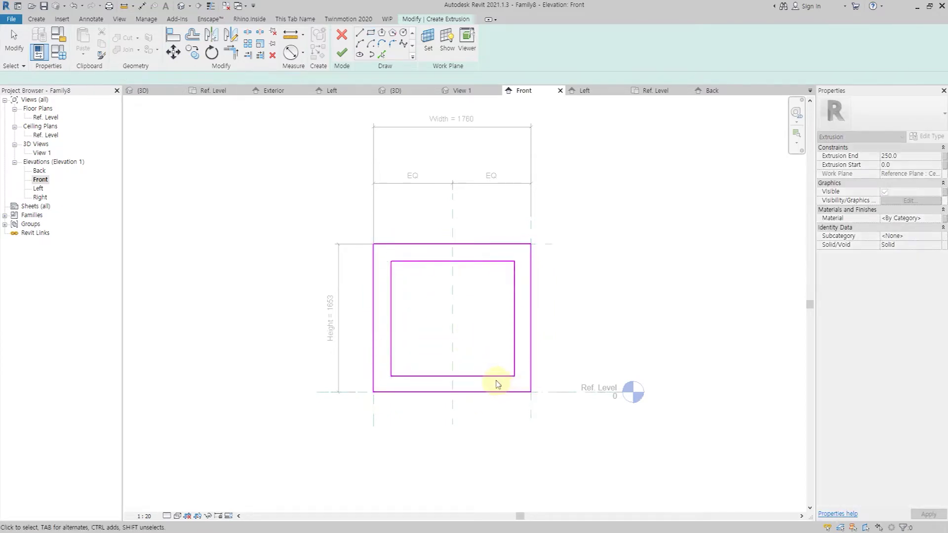
- Dimension the gap between the outer and inner rectangles on all four sides
key("d")
key("i")
left_click(491, 393)
left_click(493, 376)
left_click(486, 337)
left_click(483, 244)
left_click(481, 261)
left_click(481, 298)
left_click(373, 323)
left_click(391, 324)
left_click(408, 325)
left_click(531, 336)
left_click(515, 335)
left_click(455, 315)
key("Escape")
key("Escape")
- Label all four frame gap dimensions with a new type parameter named _WinFrameWidth
left_click(384, 324)
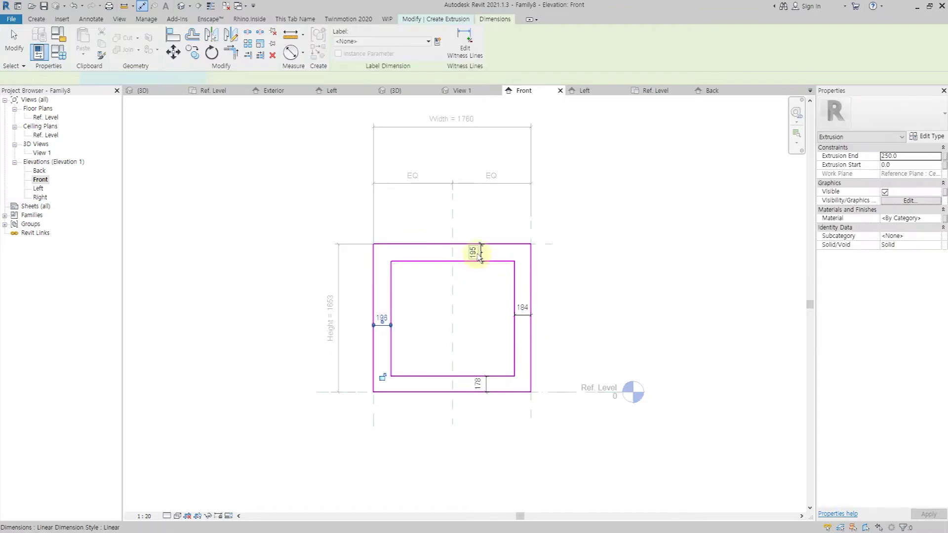
left_click(483, 384, "ctrl")
left_click(522, 311, "ctrl")
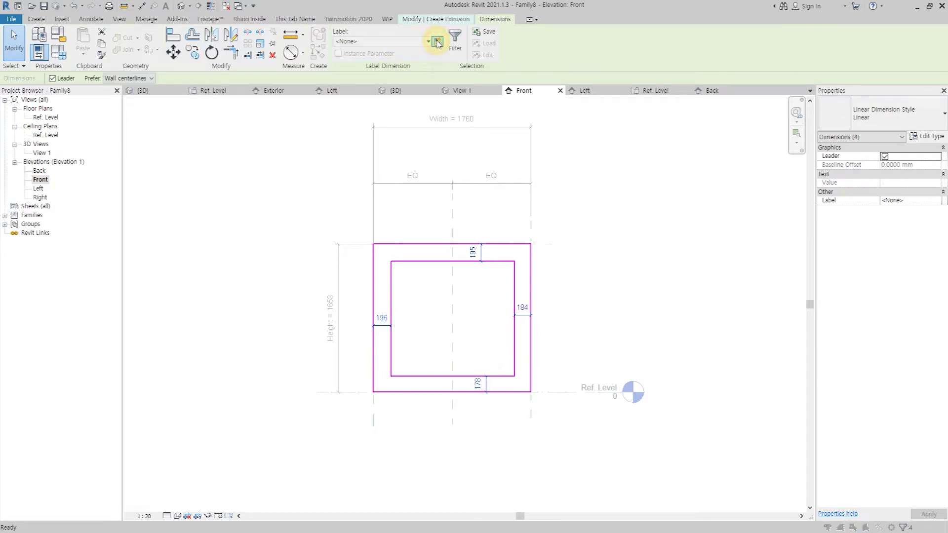
left_click(438, 42)
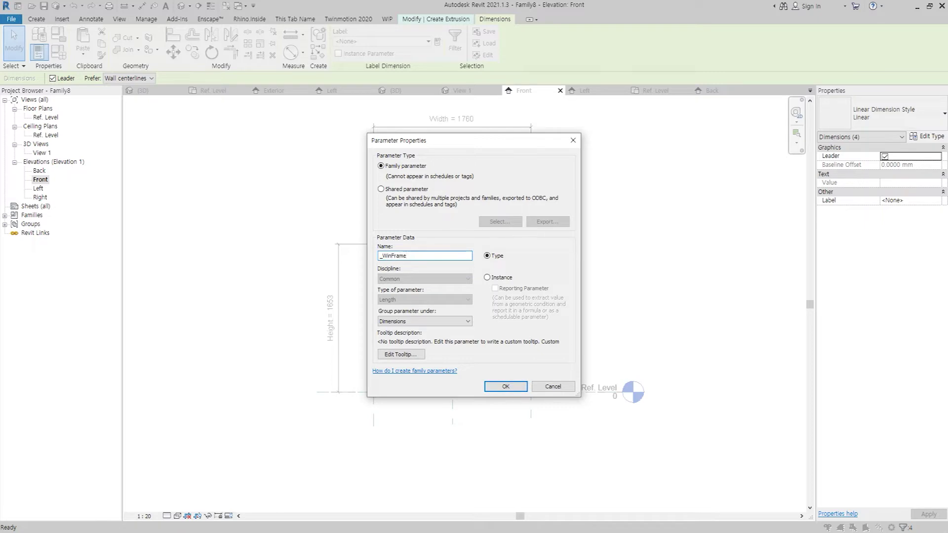
key("Return")
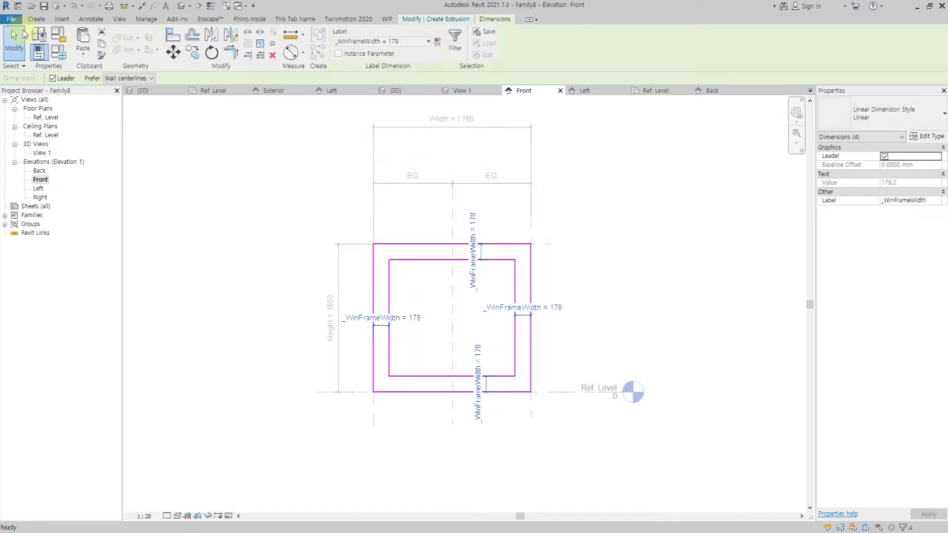
- Set Width to 1000, Height to 2000 and _WinFrameWidth to 70 mm, and complete the frame extrusion
left_click(58, 53)
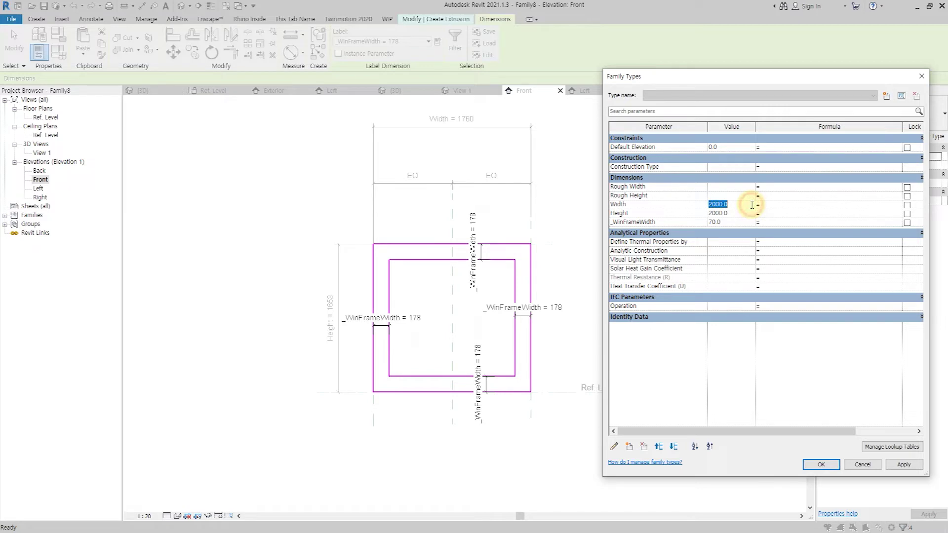
left_click(905, 466)
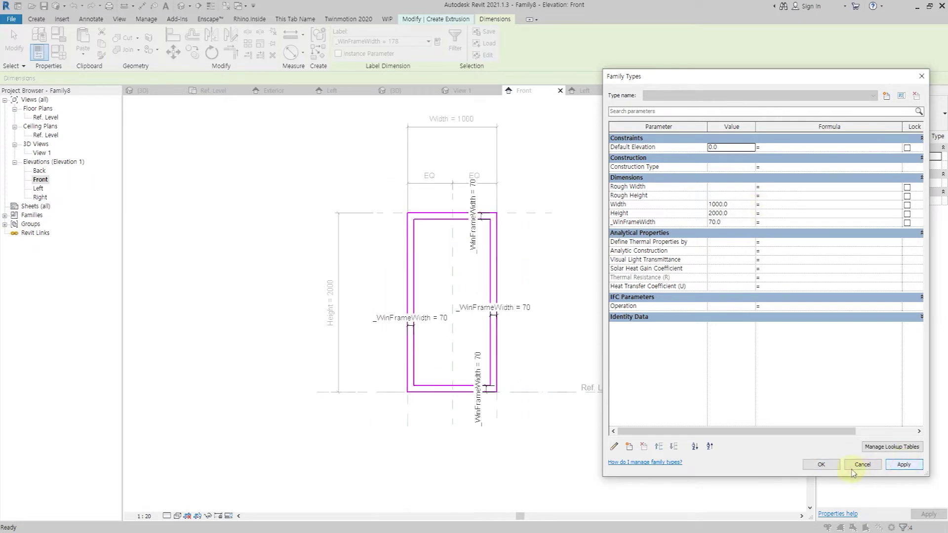
left_click(821, 464)
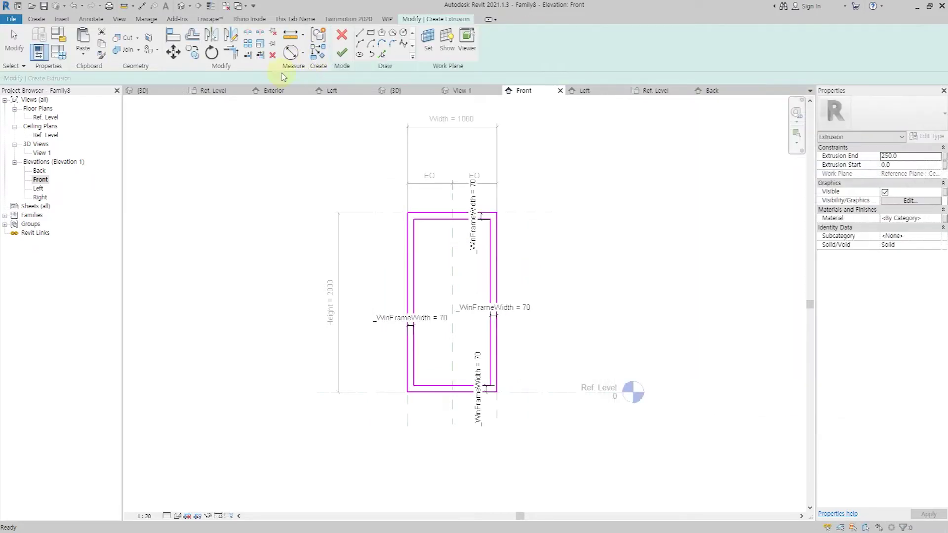
- In the Ref. Level plan, stretch the frame about 142 mm behind the centre plane and equalize its two faces about that plane
double_click(49, 118)
left_click_drag(464, 299, 464, 294)
key("d")
key("i")
left_click(482, 322)
left_click(540, 324)
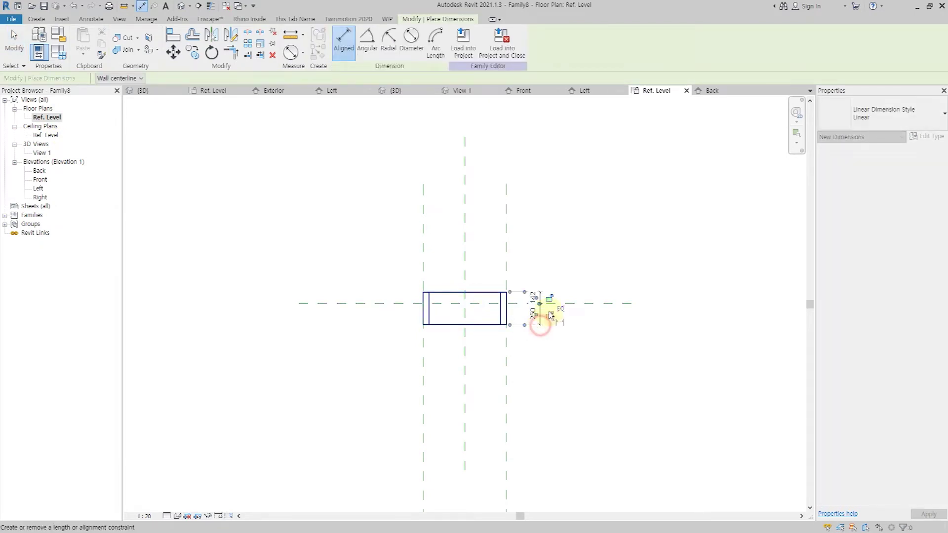
left_click(565, 309)
- Dimension the frame's overall depth in plan and label it with a new type parameter named _WinFrameThk
left_click(472, 283)
left_click(482, 325)
left_click(573, 324)
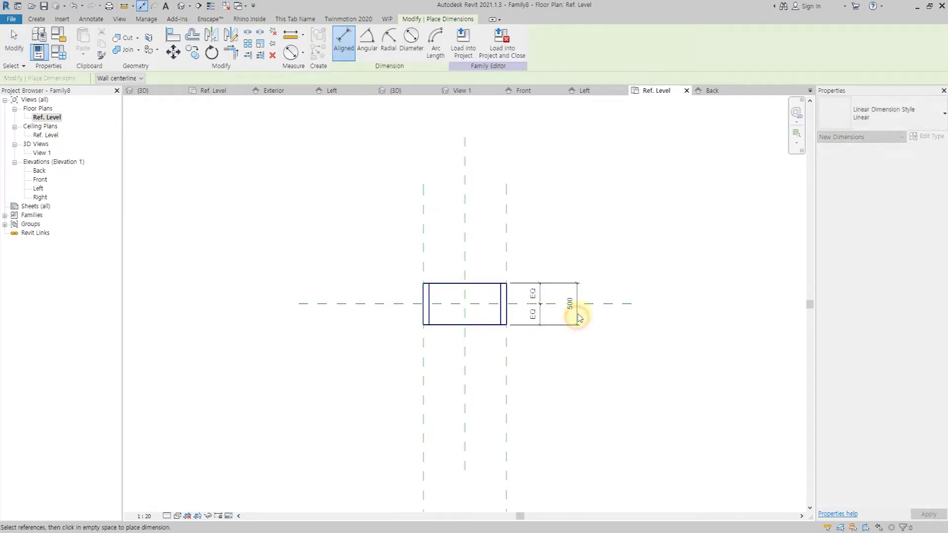
key("Escape")
left_click(439, 42)
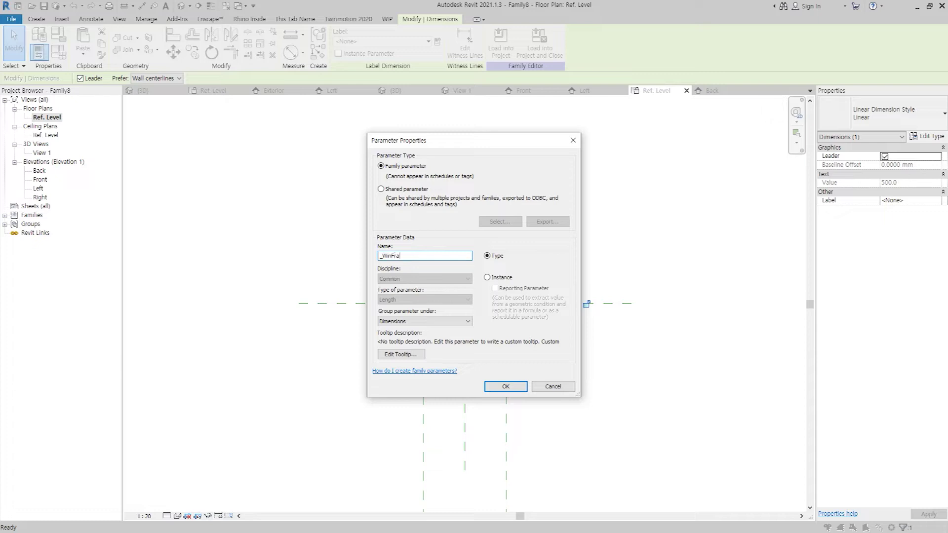
key("Return")
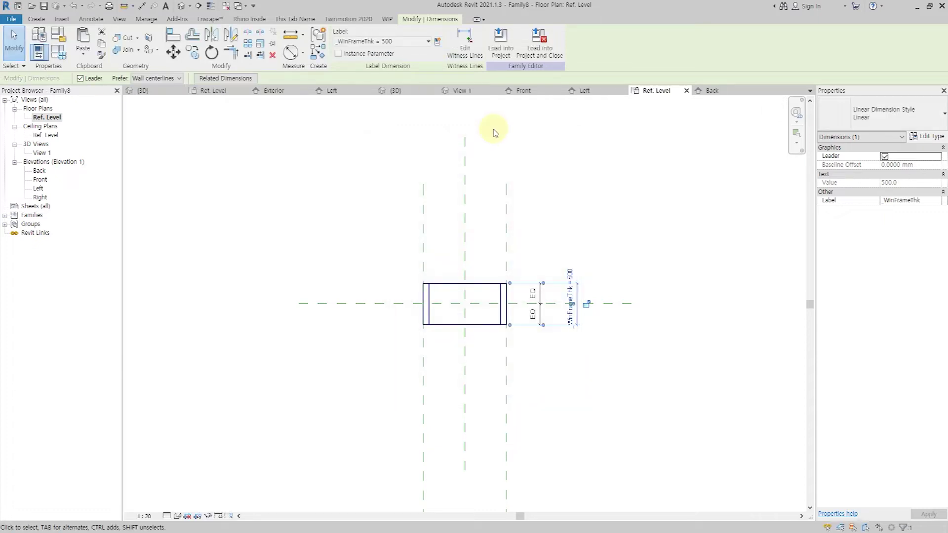
- Set the _WinFrameThk parameter to 45 mm and apply it to the frame
left_click(58, 53)
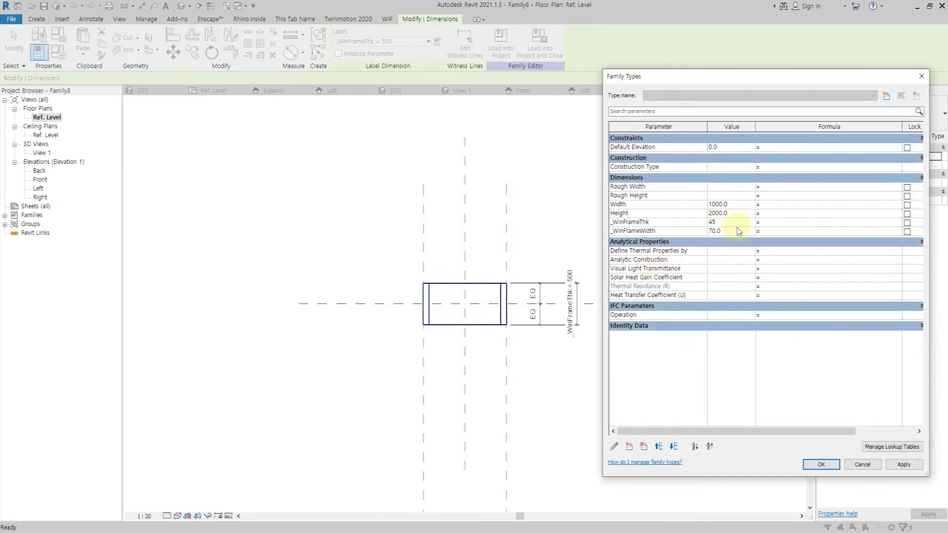
left_click(892, 466)
left_click(834, 466)
scroll(491, 332, "up", 5)
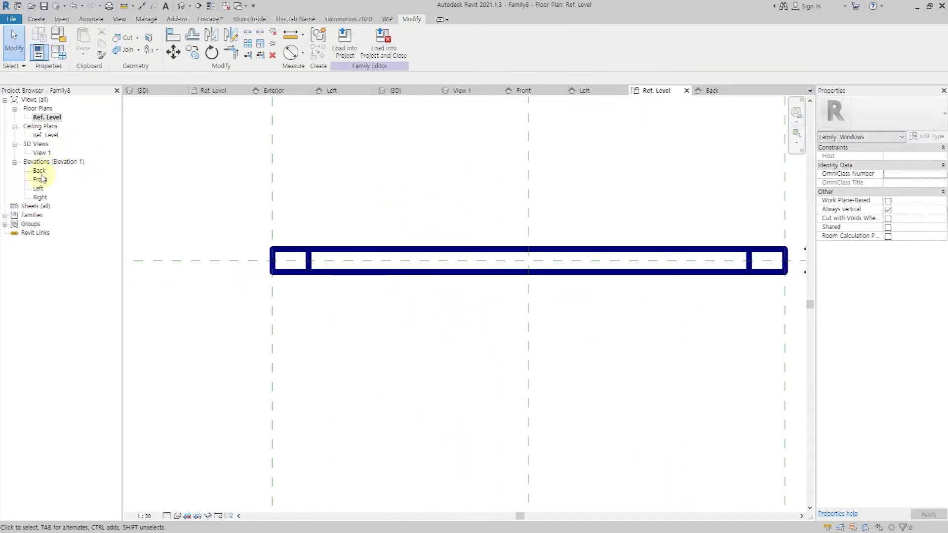
- In the Front elevation, create a glass extrusion from a rectangle along the frame's inner opening with all four sides locked
double_click(41, 178)
left_click(36, 19)
left_click(84, 44)
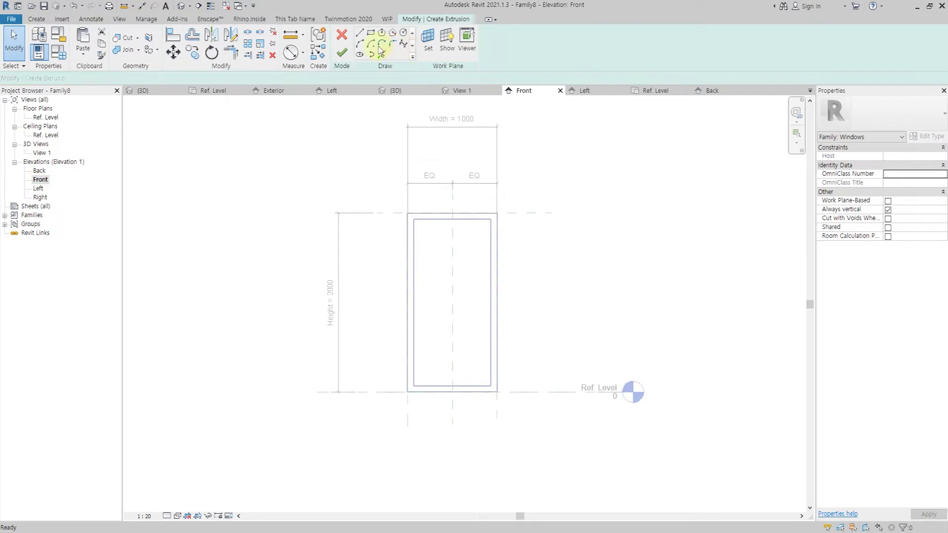
left_click(370, 33)
left_click(413, 219)
left_click(490, 385)
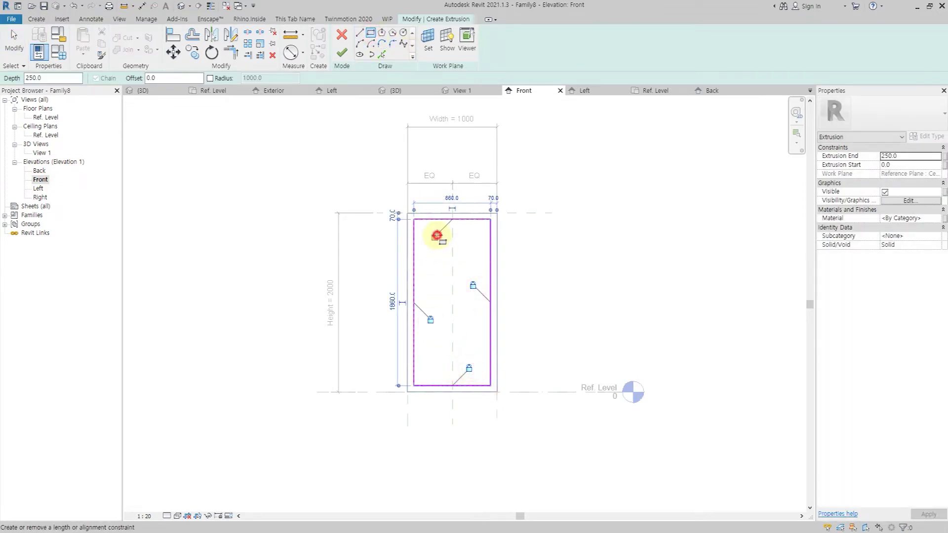
double_click(47, 118)
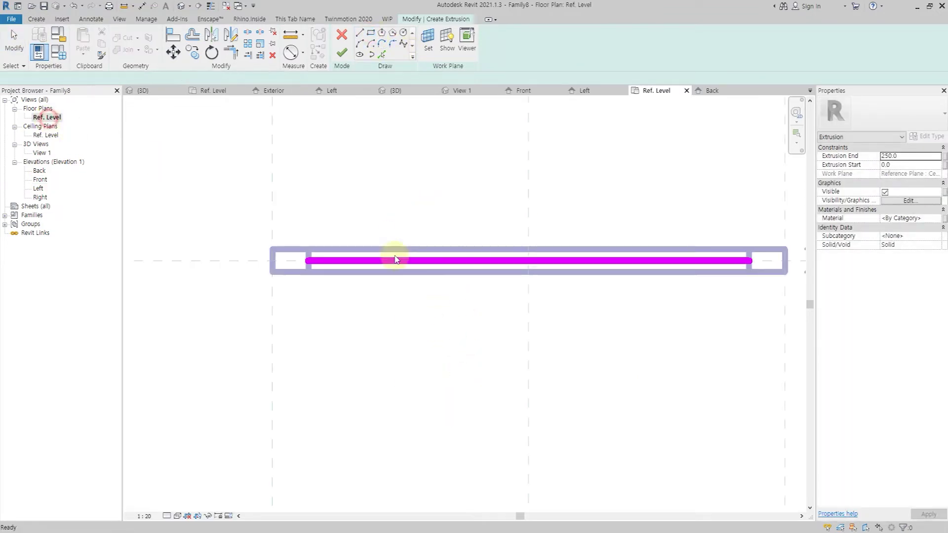
left_click(341, 52)
- In plan, stretch the glass about 92 mm behind the centre plane and equalize its two faces about that plane
left_click_drag(529, 257, 528, 213)
left_click(281, 239)
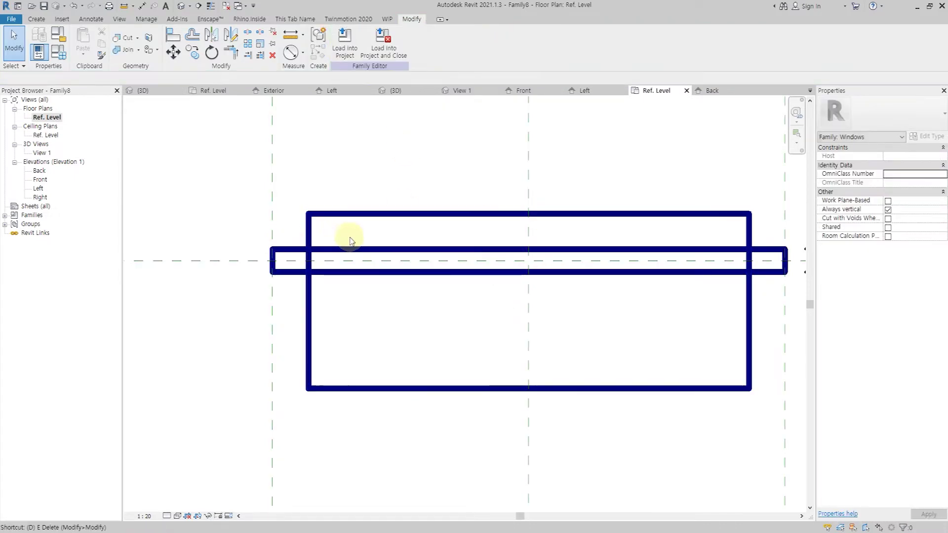
key("d")
key("i")
left_click(366, 215)
left_click(370, 261)
left_click(392, 388)
left_click(422, 321)
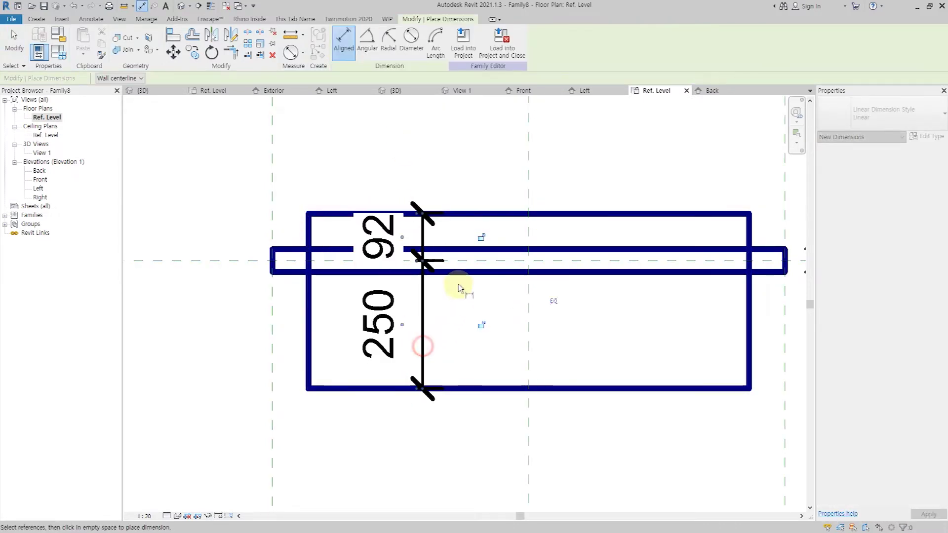
left_click(553, 301)
- Dimension the glass's overall depth and label it with a new type parameter named _GlassThk
left_click(592, 132)
left_click(583, 389)
left_click(569, 431)
key("Escape")
key("Escape")
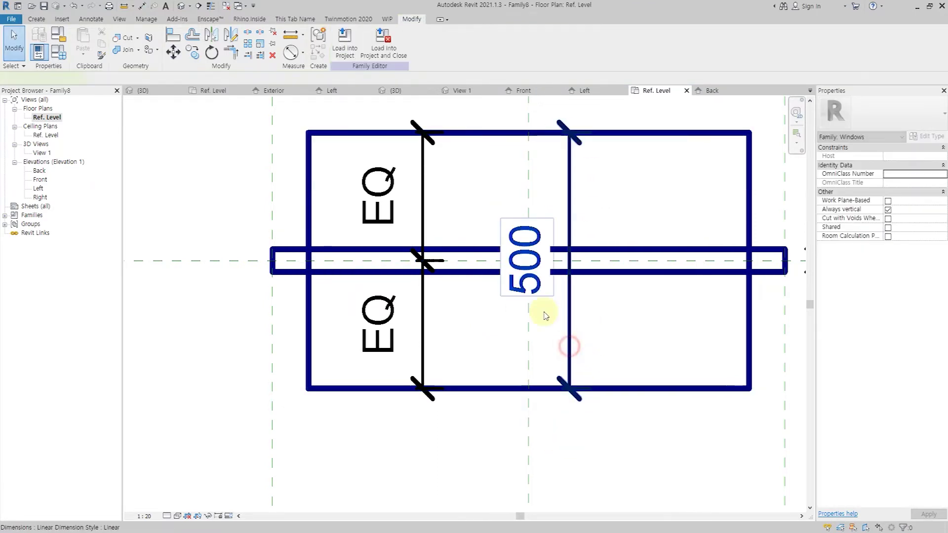
left_click(569, 345)
left_click(438, 42)
type("_G")
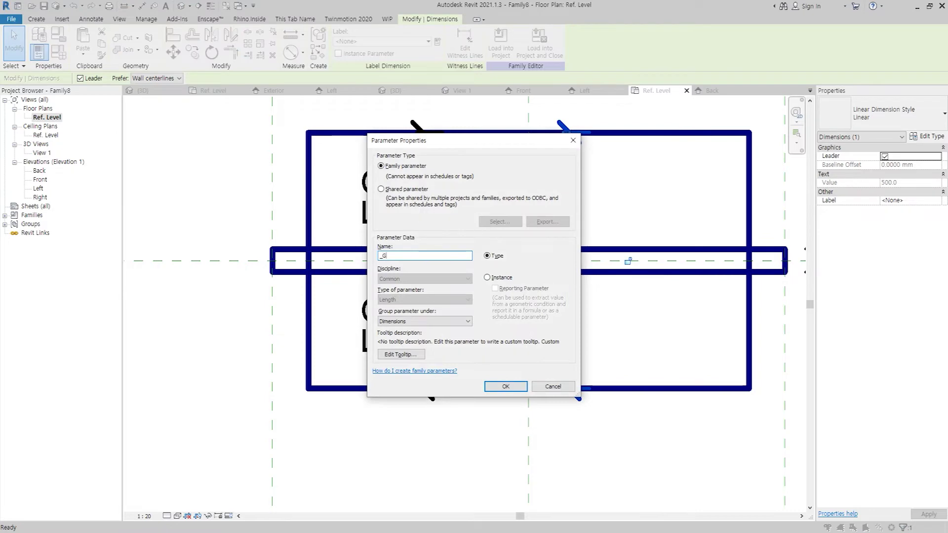
type("lassThk")
key("Return")
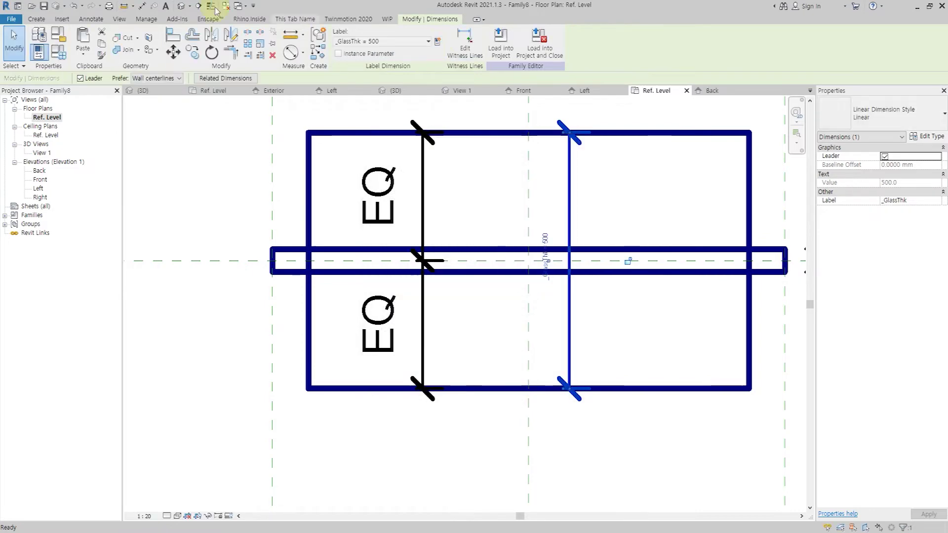
- Set _GlassThk to 24 mm and _WinFrameThk to 40 mm in the family types
left_click(58, 52)
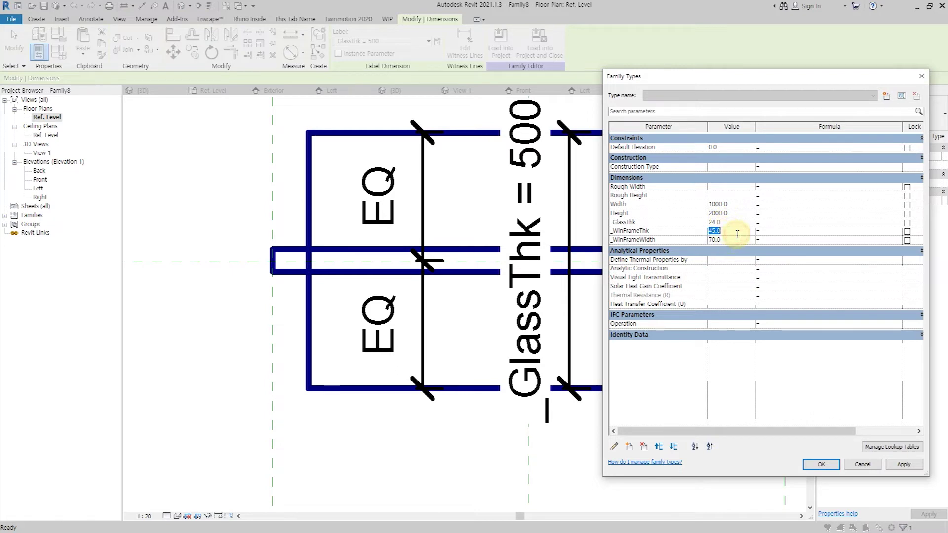
left_click(904, 464)
left_click(821, 464)
- Assign the frame extrusion to the Frame/Mullion subcategory and link its material to a new parameter named _Frame
left_click(762, 266)
left_click(935, 235)
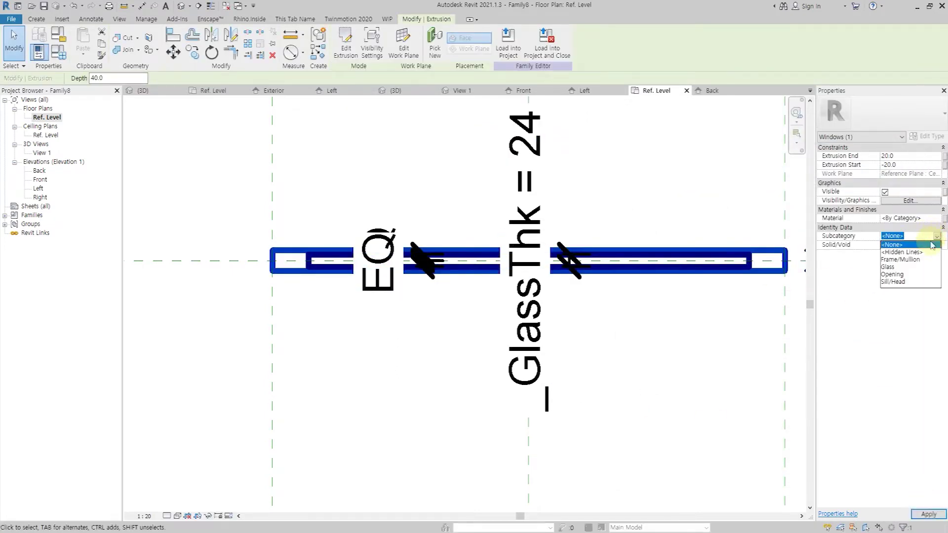
left_click(904, 258)
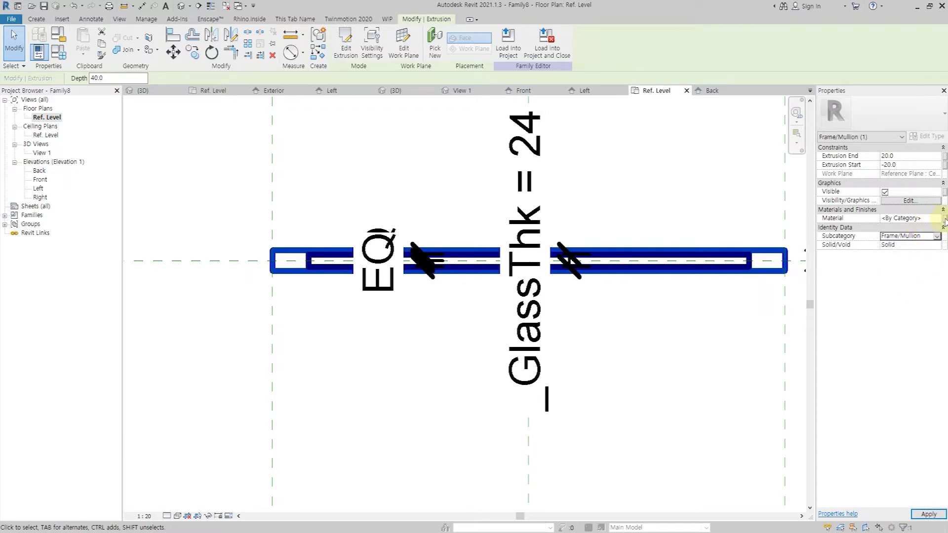
left_click(402, 332)
type("_F")
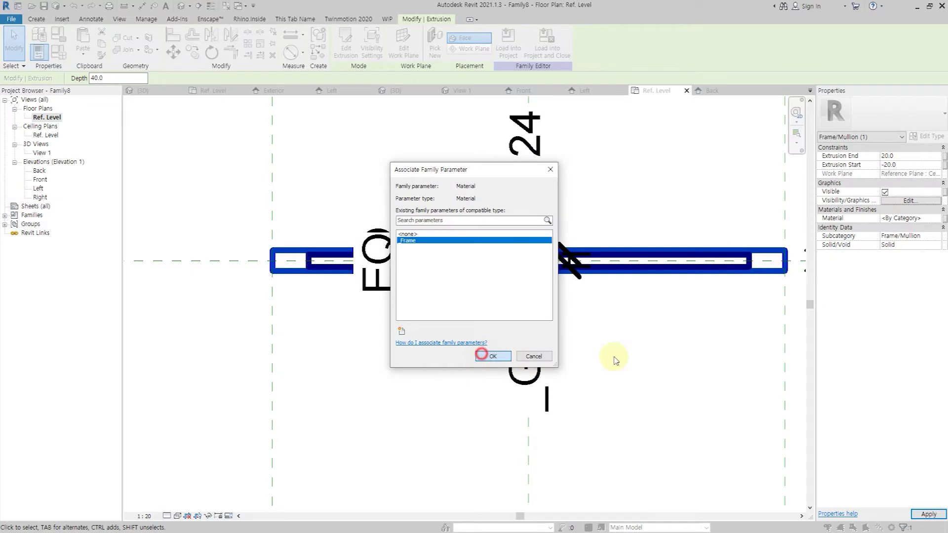
left_click(494, 356)
left_click(683, 315)
- Assign the glass extrusion to the Glass subcategory and link its material to a new glass material parameter
left_click(717, 269)
left_click(908, 236)
left_click(936, 236)
left_click(903, 271)
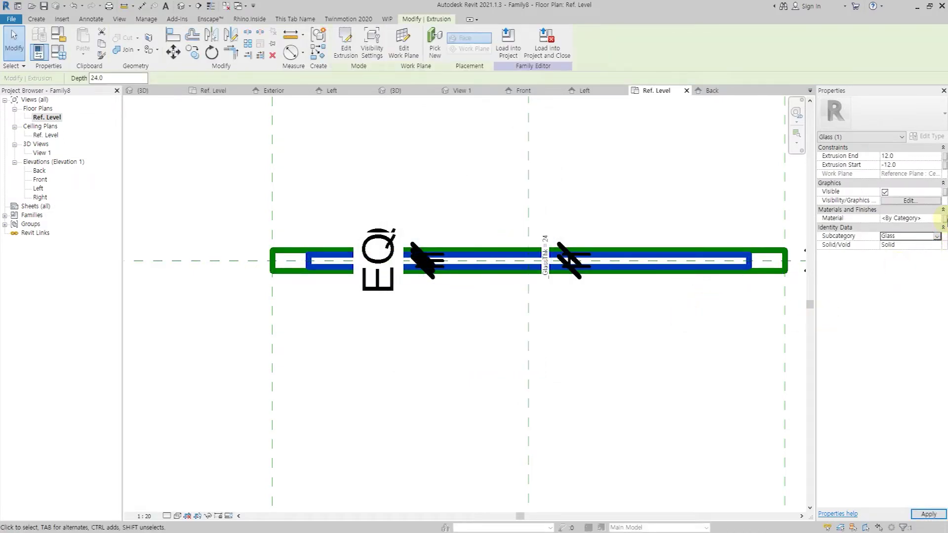
left_click(942, 218)
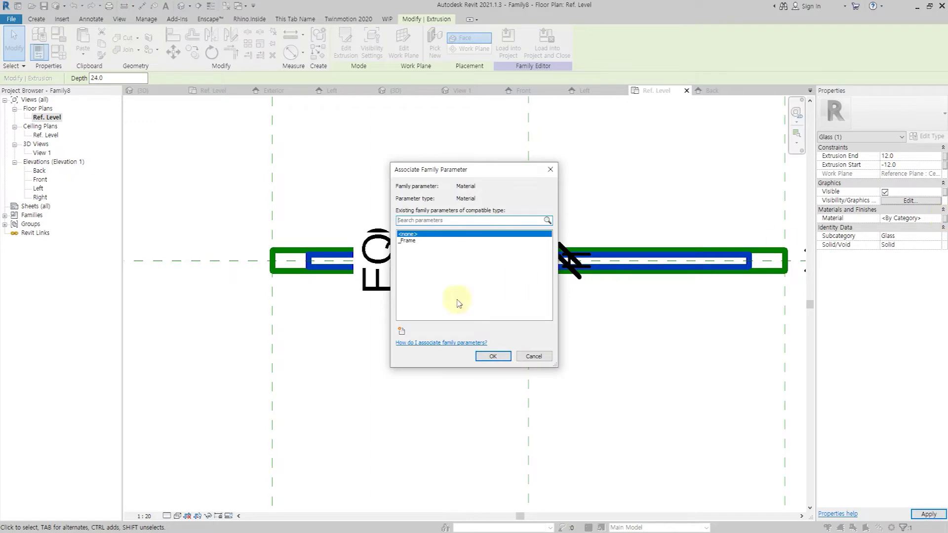
left_click(401, 332)
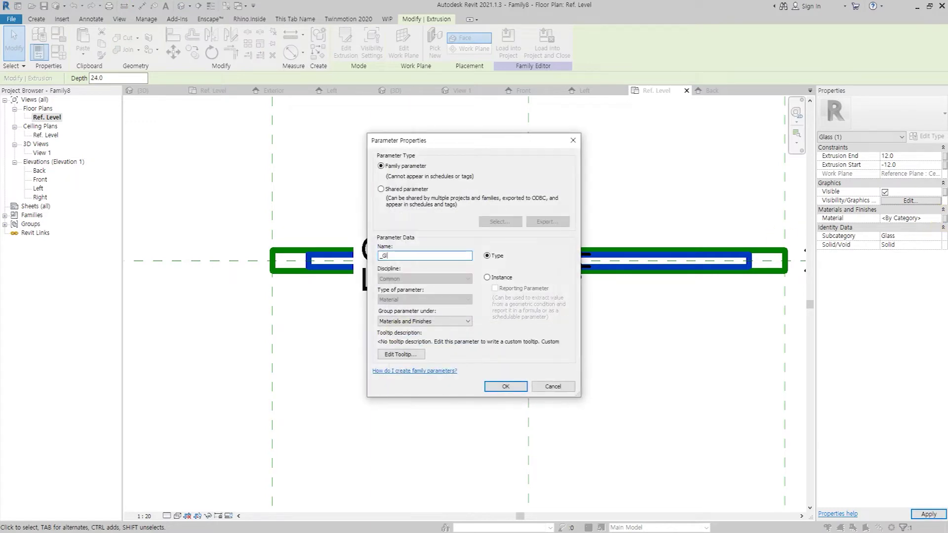
key("Return")
left_click(492, 355)
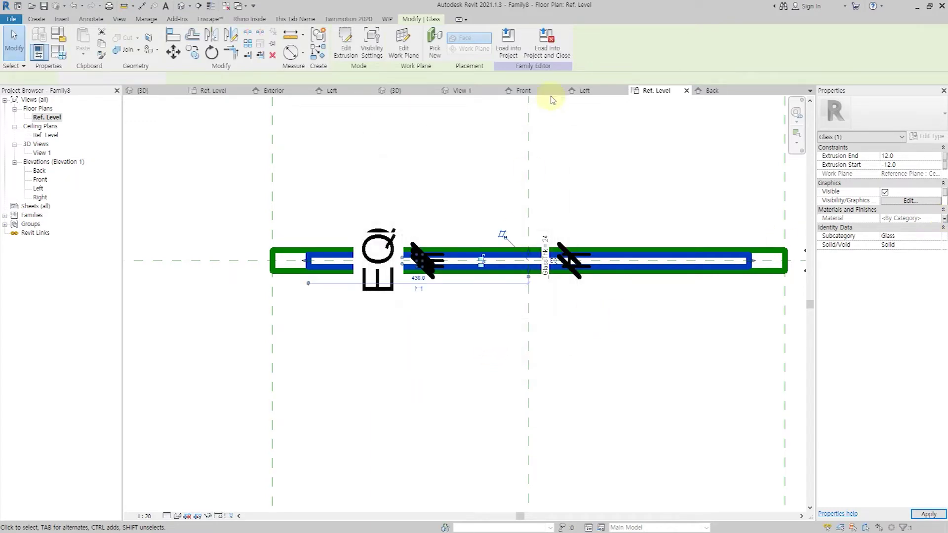
- Close the inactive views and load the window component into Family7, leaving out DDF Template 1.0.0.rte
left_click(226, 6)
left_click(510, 49)
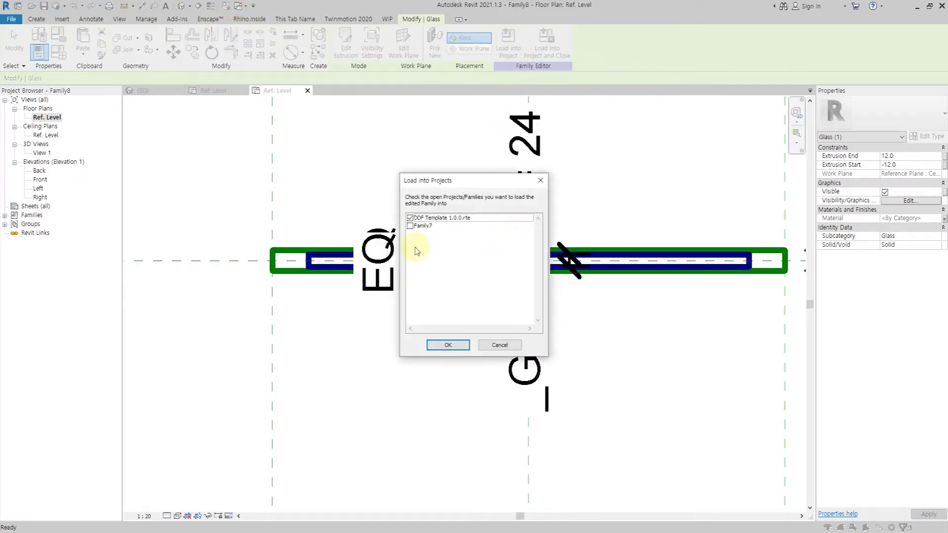
left_click(410, 218)
left_click(448, 344)
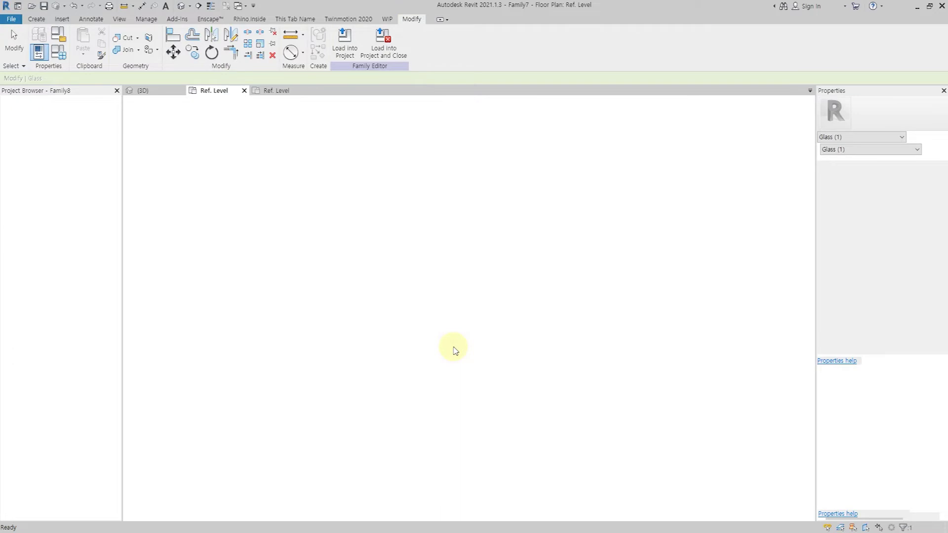
- Place the loaded window component in the plan between the outer frame and the wall
left_click(420, 322)
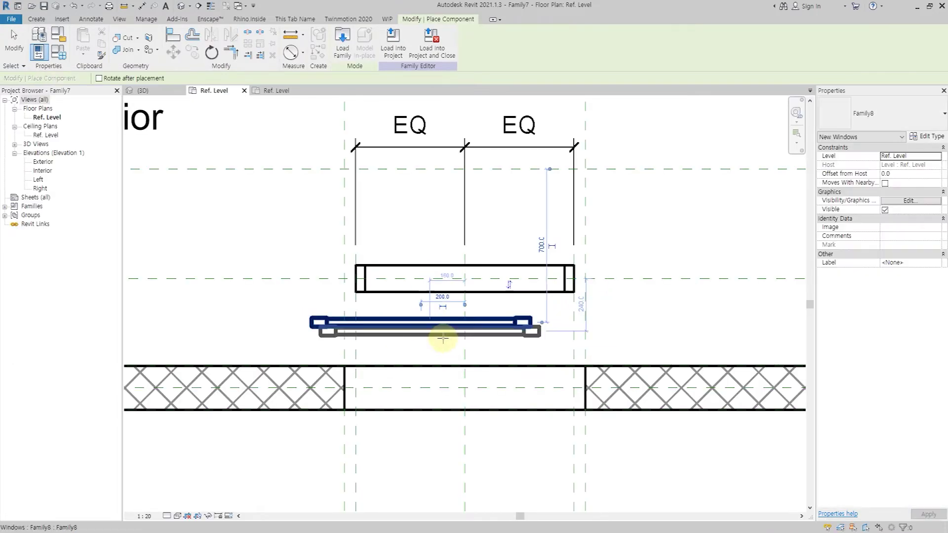
key("Escape")
key("Escape")
- Set the plan view's visual style to Hidden Line and its detail level to Medium
left_click(176, 515)
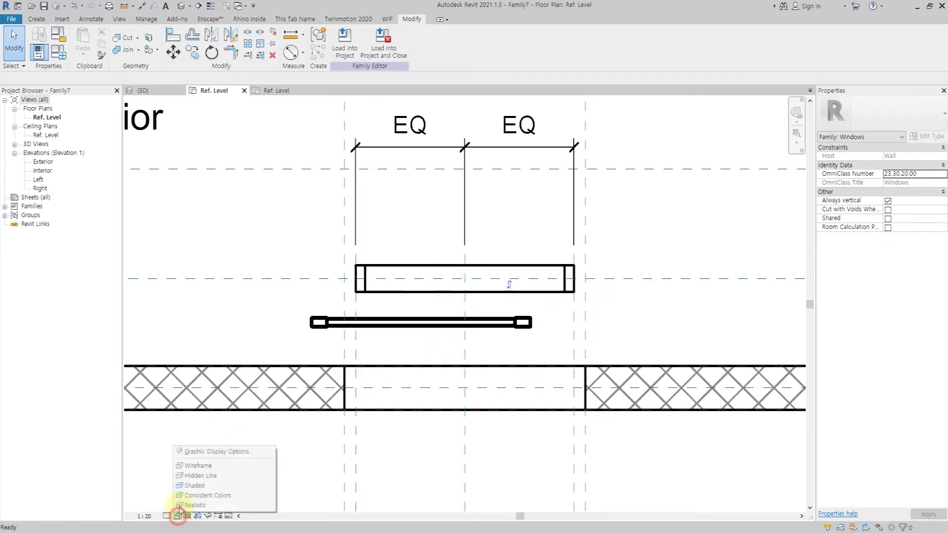
left_click(201, 477)
left_click(170, 515)
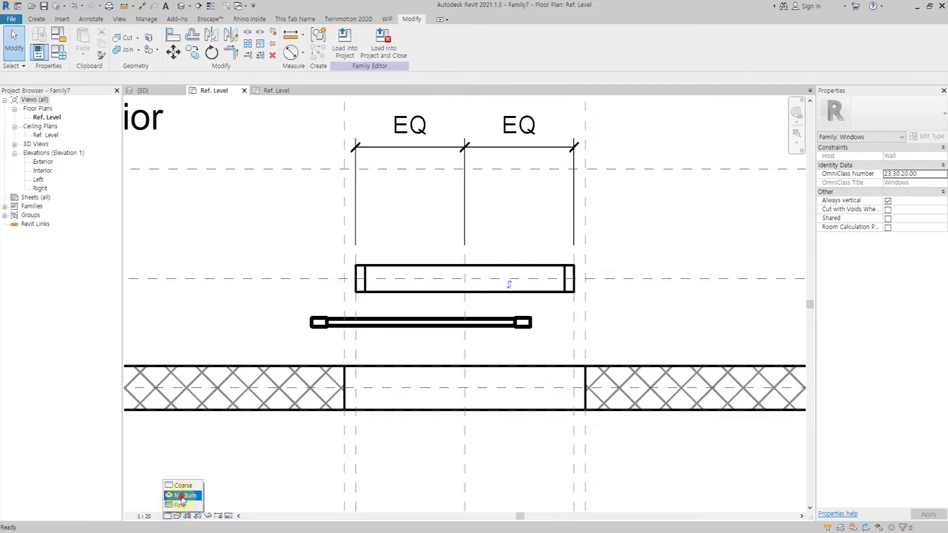
left_click(181, 495)
left_click(261, 326)
scroll(420, 330, "up", 3)
key("t")
key("l")
scroll(434, 346, "down", 1)
key("t")
key("l")
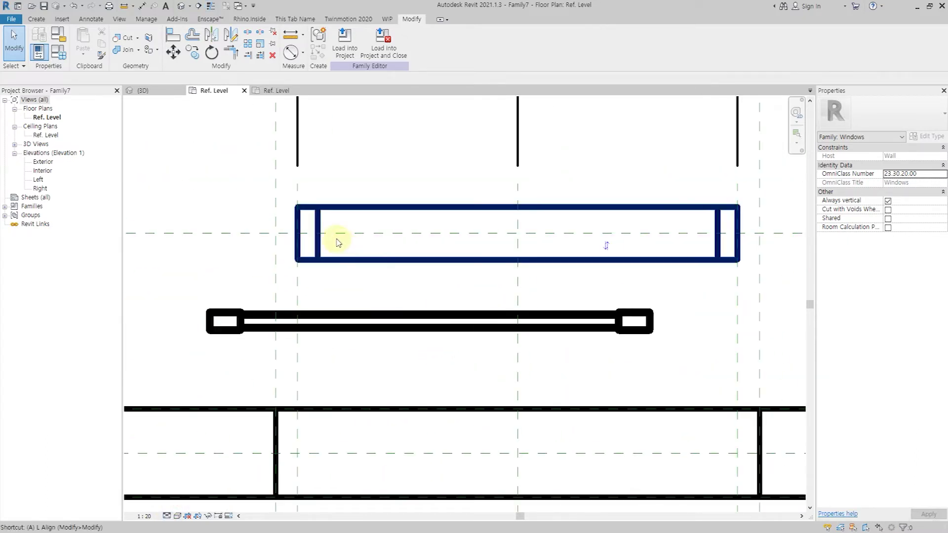
- Align the window component's left edge with the inner face of the outer frame's left jamb
key("a")
key("l")
left_click(320, 251)
left_click(208, 322)
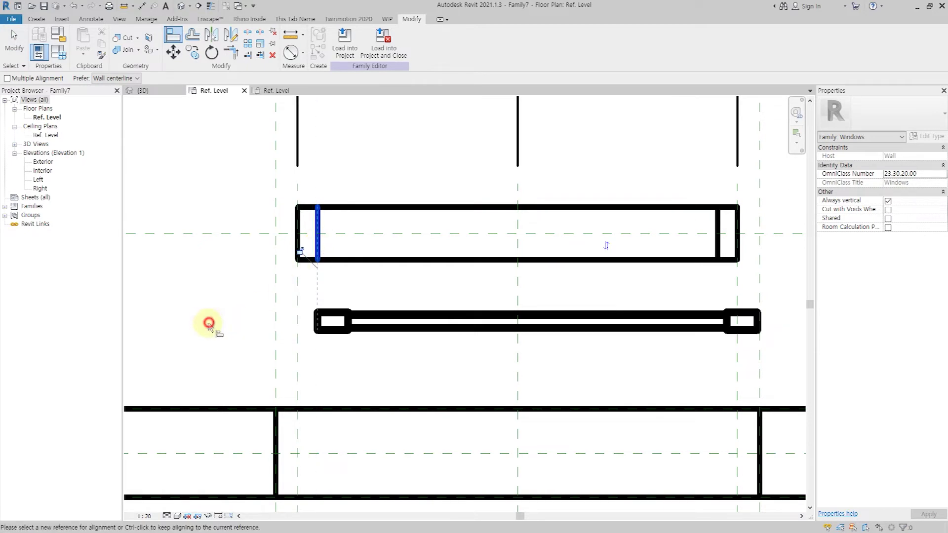
scroll(205, 250, "down", 3)
key("Escape")
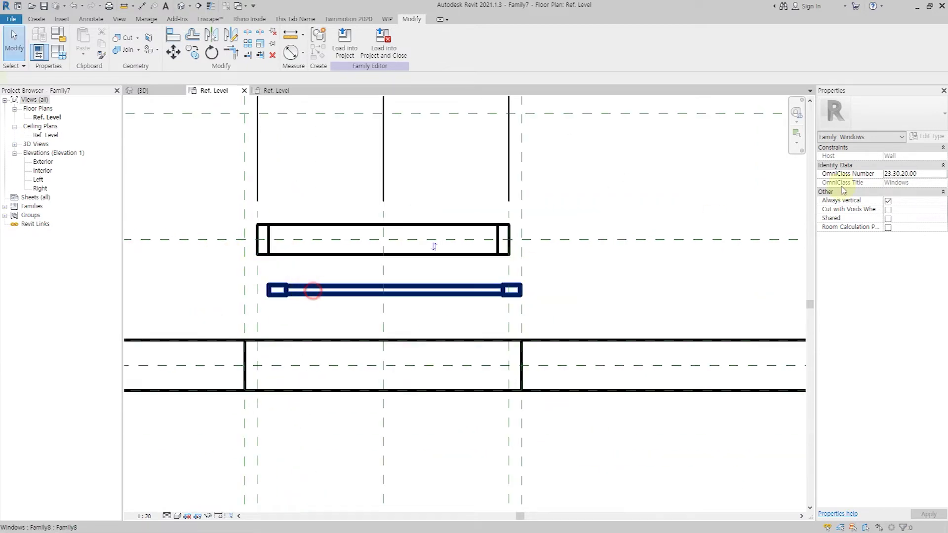
- Associate the window component's Width type parameter with a new family parameter named _WinWidth
left_click(313, 288)
left_click(930, 139)
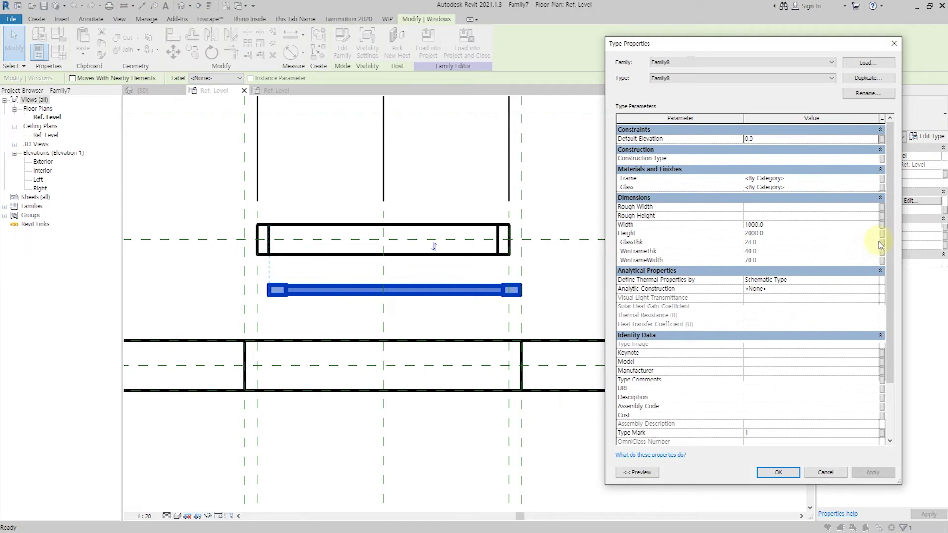
left_click(881, 225)
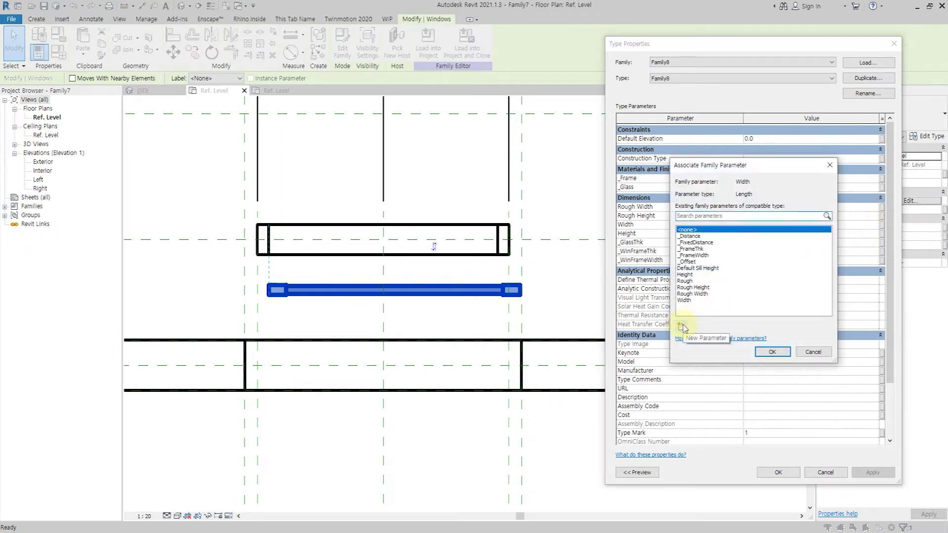
left_click(683, 327)
type("_WinWidth")
key("Return")
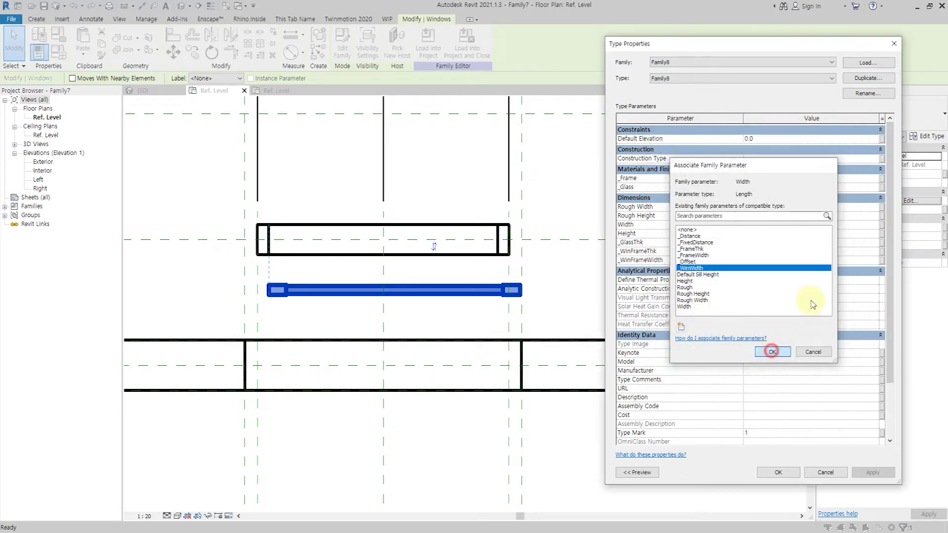
left_click(771, 351)
- Associate the component's Height type parameter with a new family parameter named _WinHeight
left_click(881, 234)
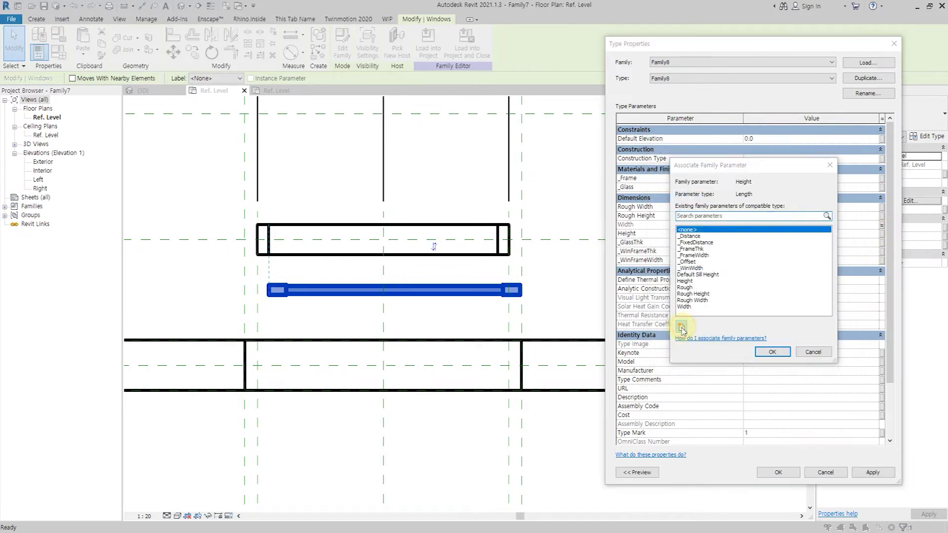
left_click(682, 327)
type("_WinHeigh")
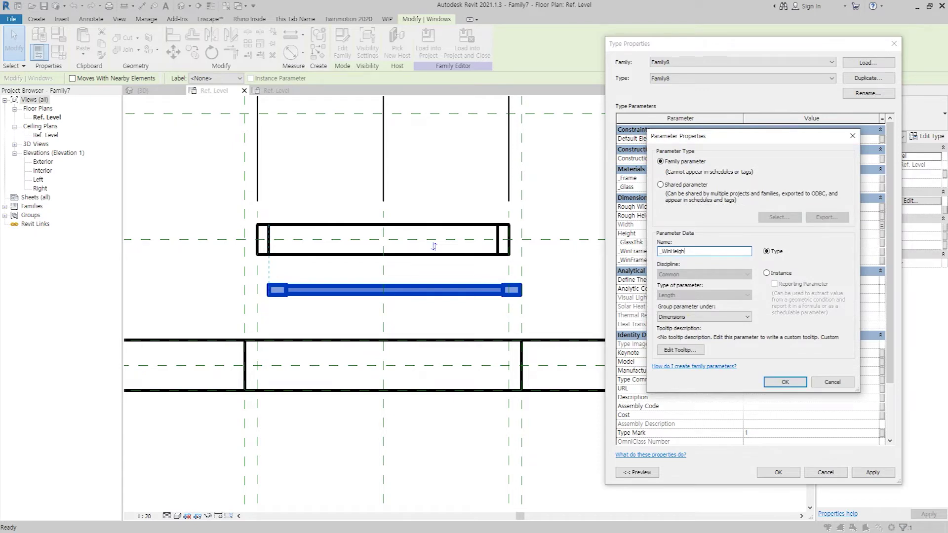
type("t")
key("Return")
left_click(762, 349)
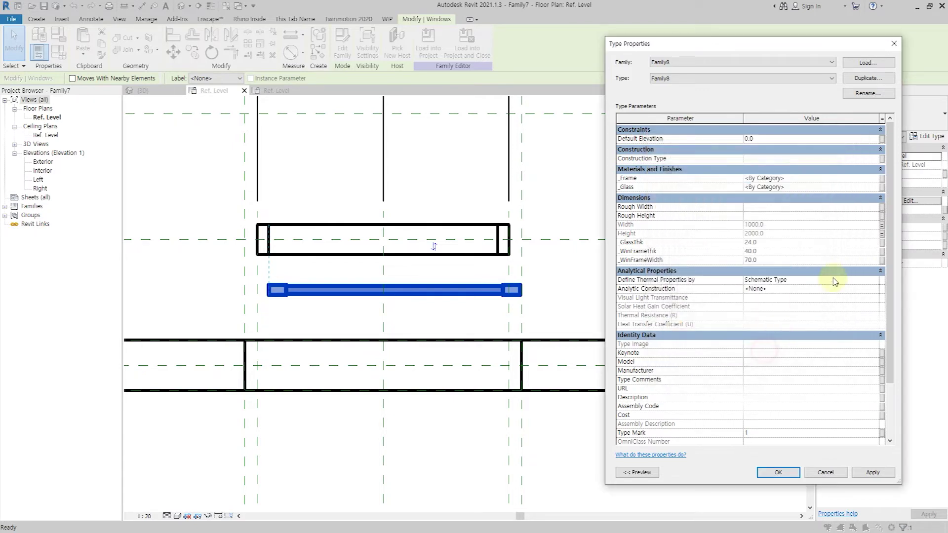
- Associate the component's _GlassThk parameter with a new family parameter named _GlassThk
left_click(882, 242)
left_click(682, 329)
type("_Glass")
key("Return")
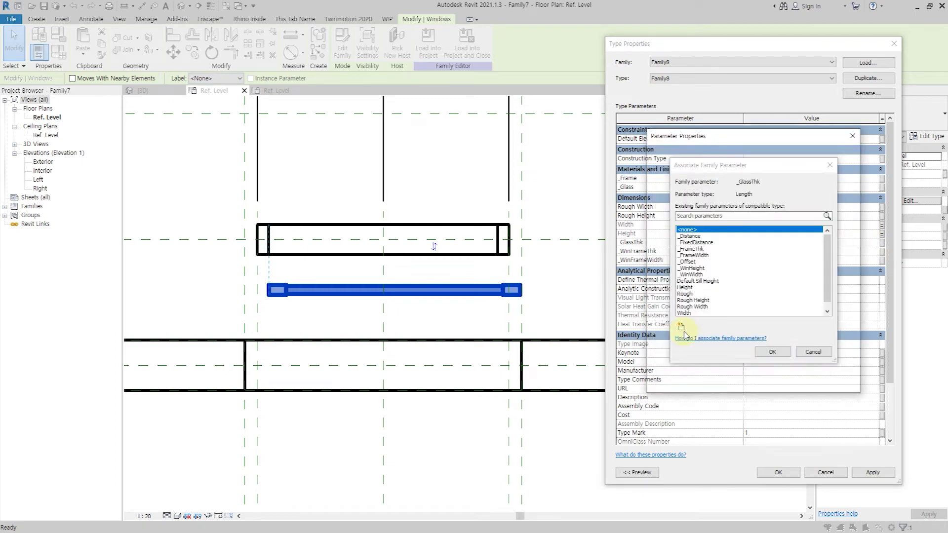
left_click(776, 349)
- Associate the component's _WinFrameThk parameter with a new family parameter named _WinFrameThk
left_click(882, 260)
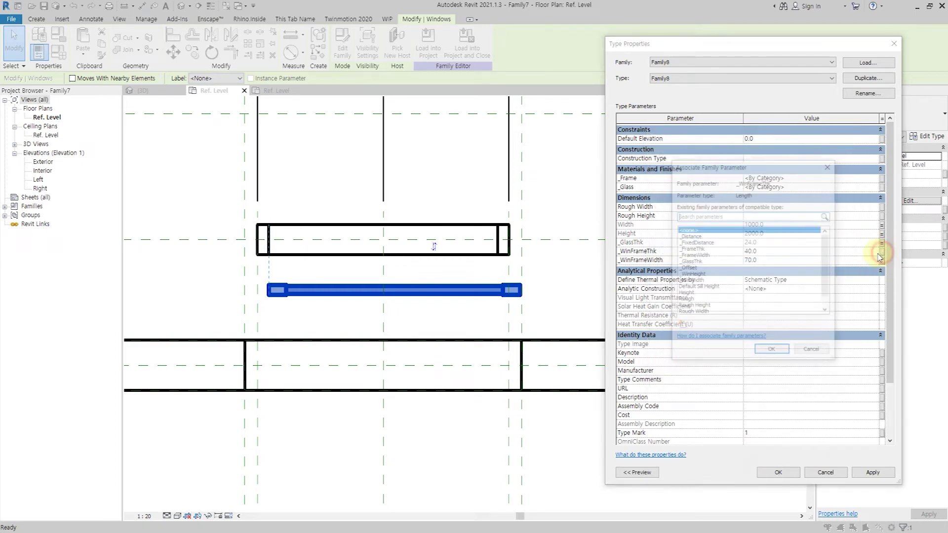
left_click(682, 328)
type("_Win")
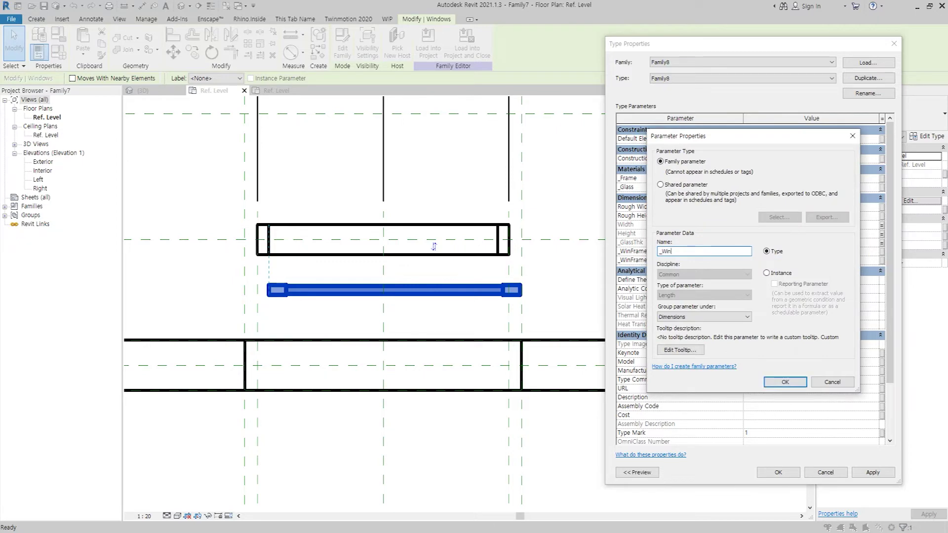
type("FrameThk")
key("Return")
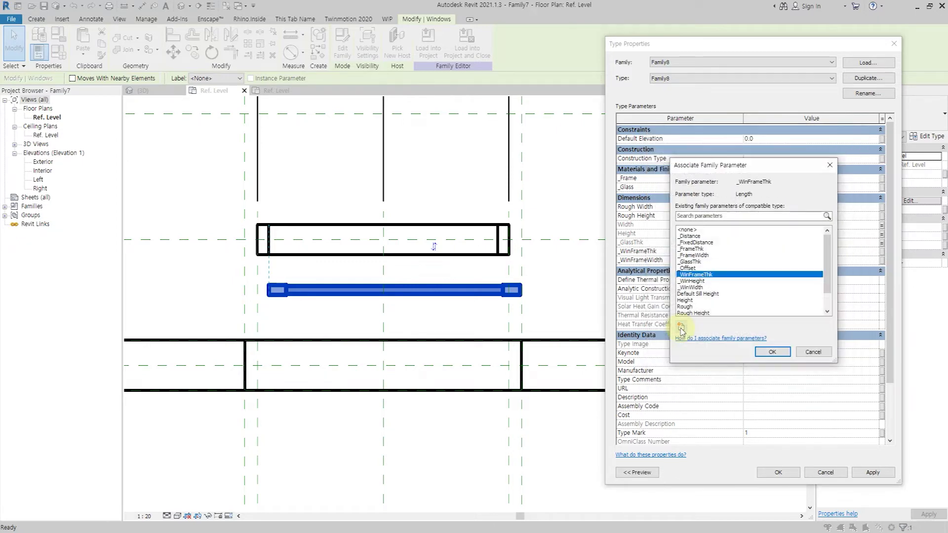
left_click(773, 351)
- Associate the component's _WinFrameWidth parameter with a new family parameter named _WinFrameWidth and accept the type properties
left_click(881, 260)
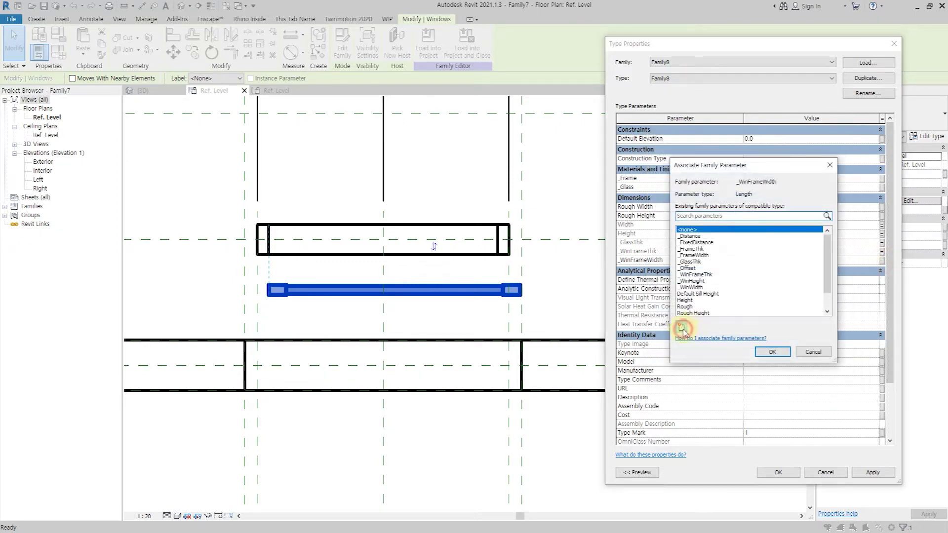
left_click(681, 328)
type("_WinFrameWid")
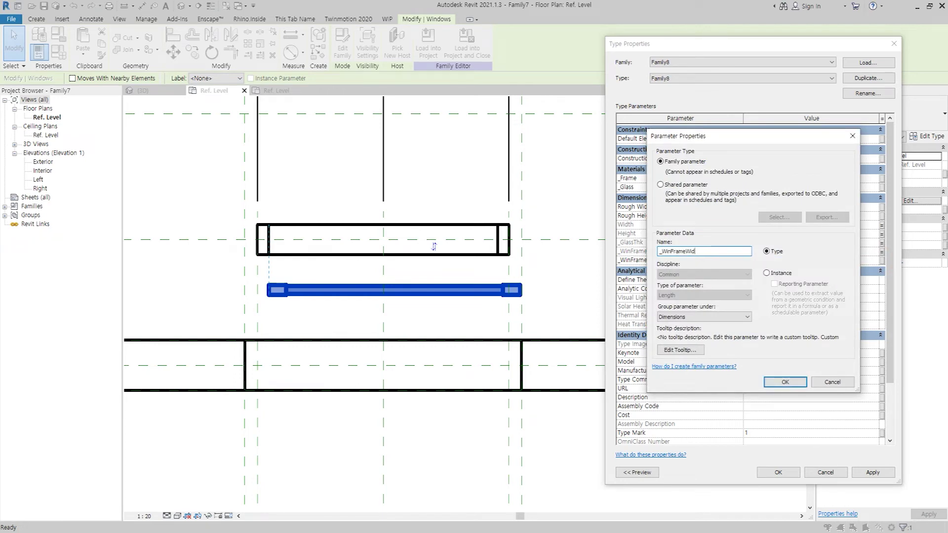
type("th")
key("Return")
left_click(773, 351)
left_click(778, 472)
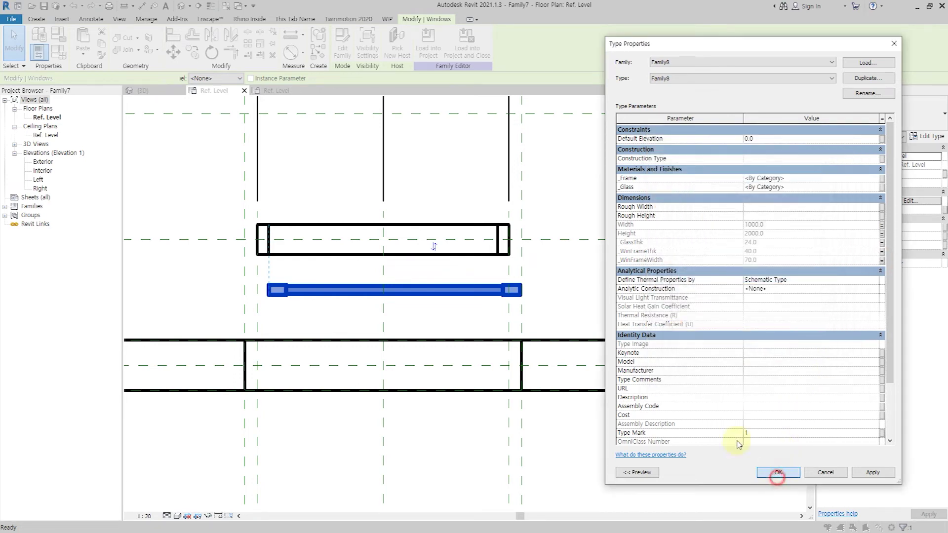
- Give _WinWidth the formula Width / 2 - _FrameThk + (_WinFrameWidth / 2) in the family types
left_click(586, 294)
left_click(58, 50)
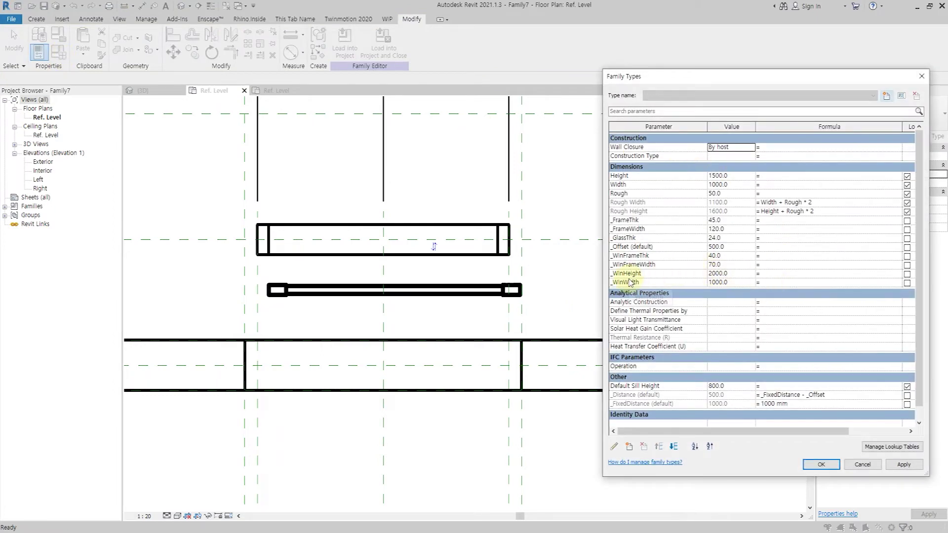
left_click(784, 283)
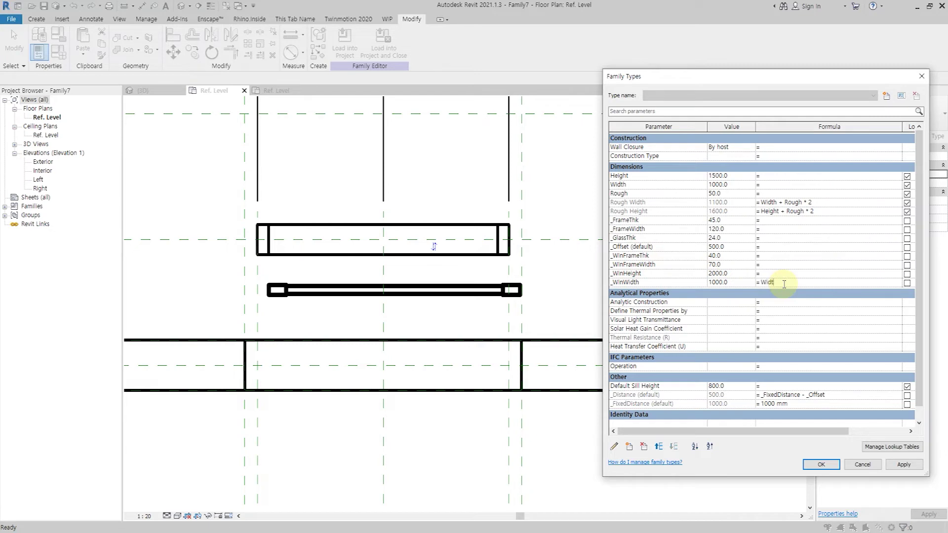
left_click(903, 467)
left_click(824, 284)
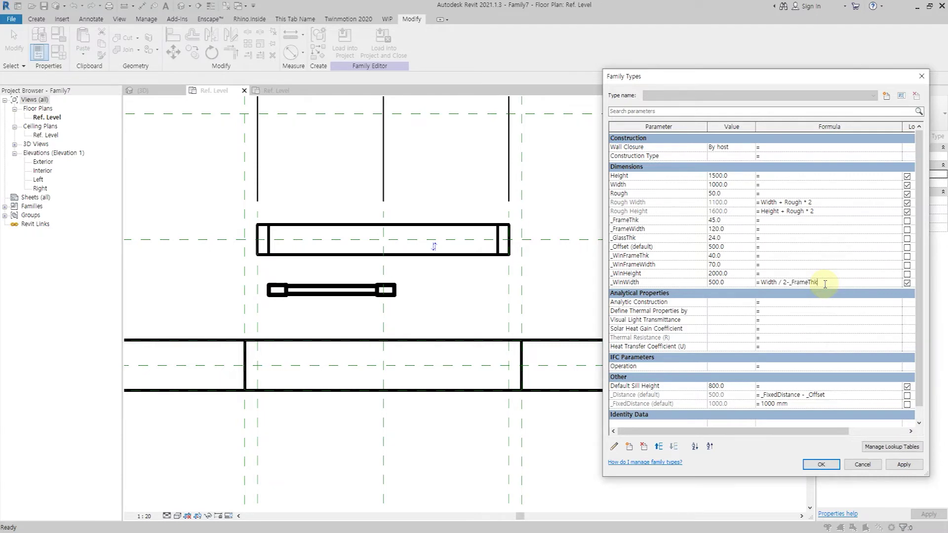
left_click(907, 464)
left_click(839, 281)
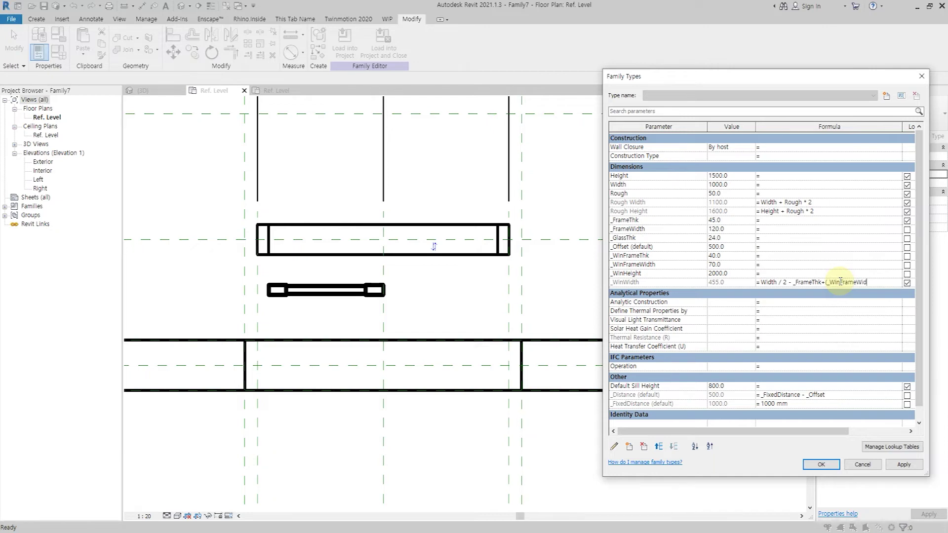
left_click(888, 465)
left_click(816, 464)
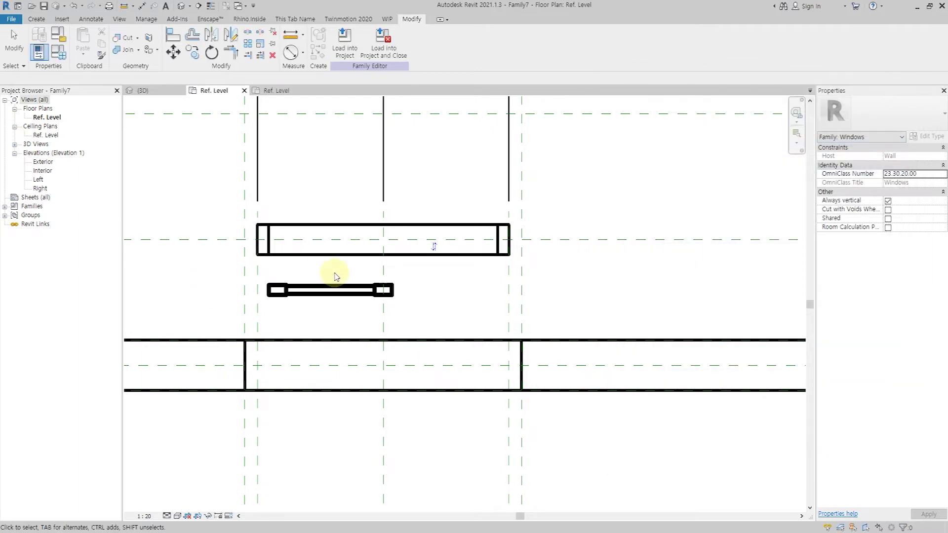
- Align the window component's upper edge in plan with the horizontal reference plane through the outer frame
key("a")
key("l")
left_click(324, 240)
left_click(285, 287)
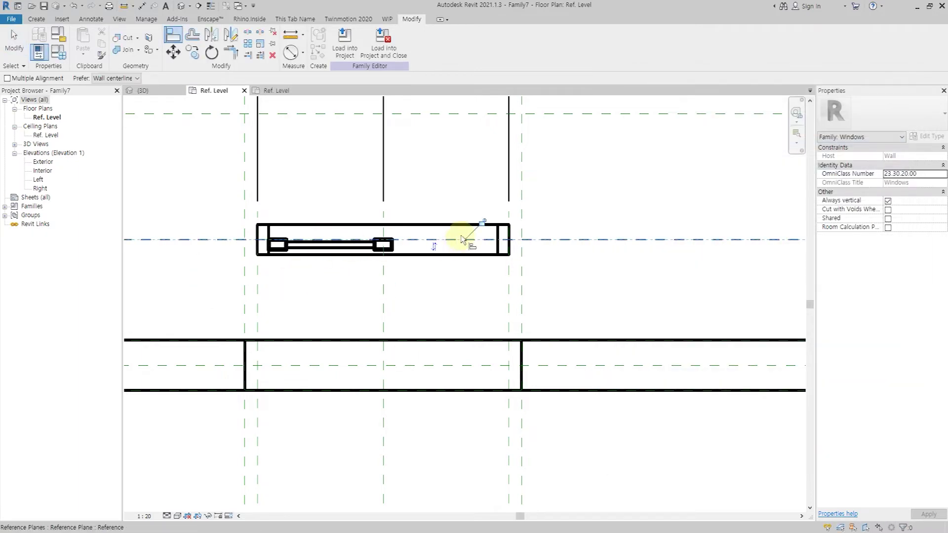
key("Escape")
- Duplicate the window component into the right half of the outer frame, overlapping the first at the centre
left_click(382, 244)
left_click_drag(384, 245, 490, 245)
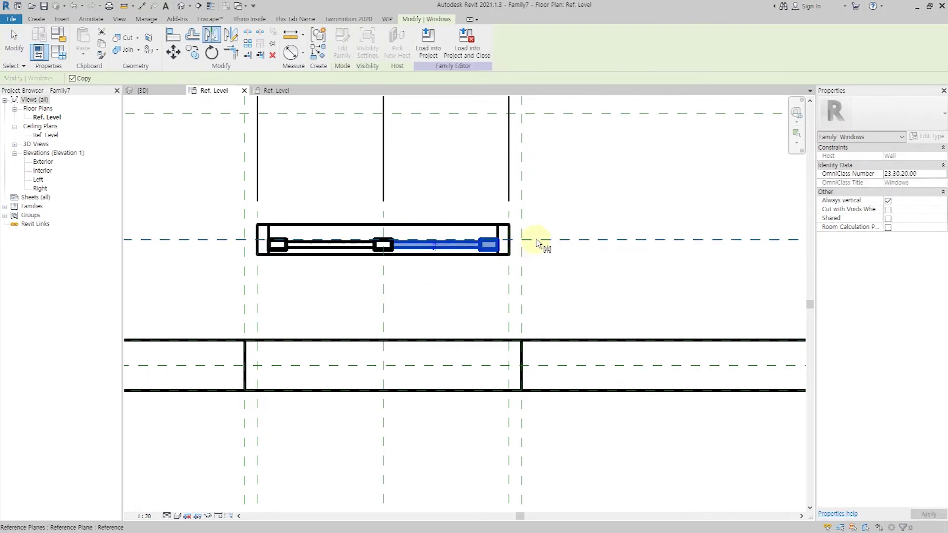
- Align the second window component's lower edge with the frame's horizontal reference plane, placing it on the opposite side of the first
key("Escape")
key("a")
key("l")
scroll(494, 252, "up", 2)
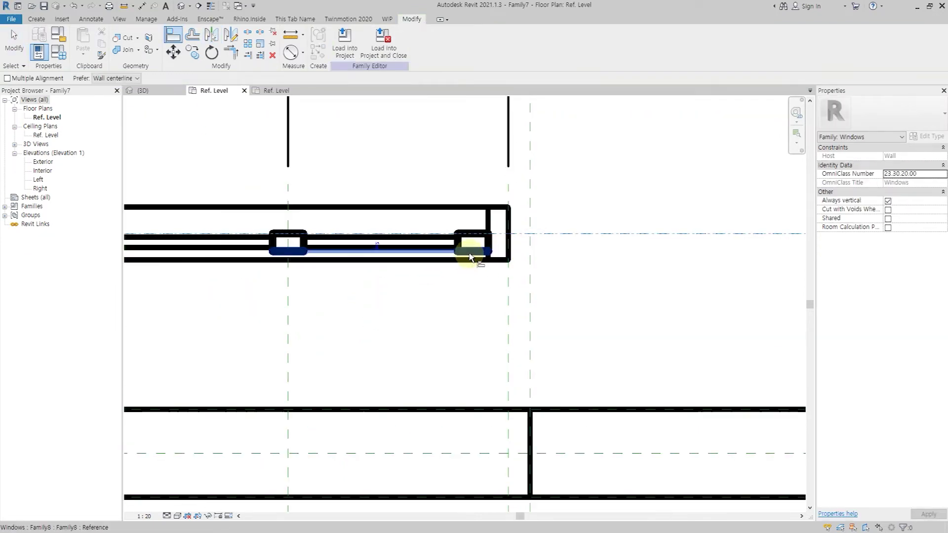
left_click(486, 253)
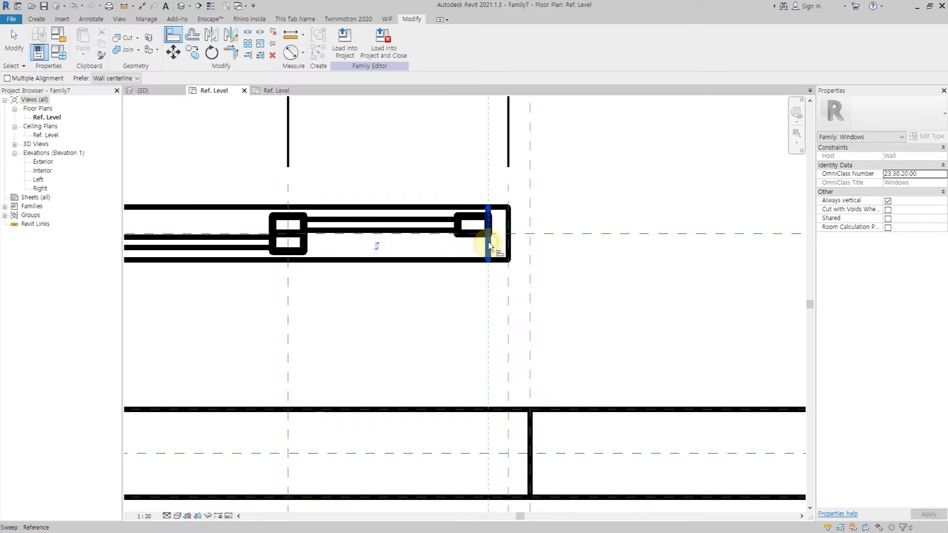
key("Escape")
key("Escape")
- Shift the second window component and align its right edge with the inner face of the outer frame's right jamb
left_click(486, 250)
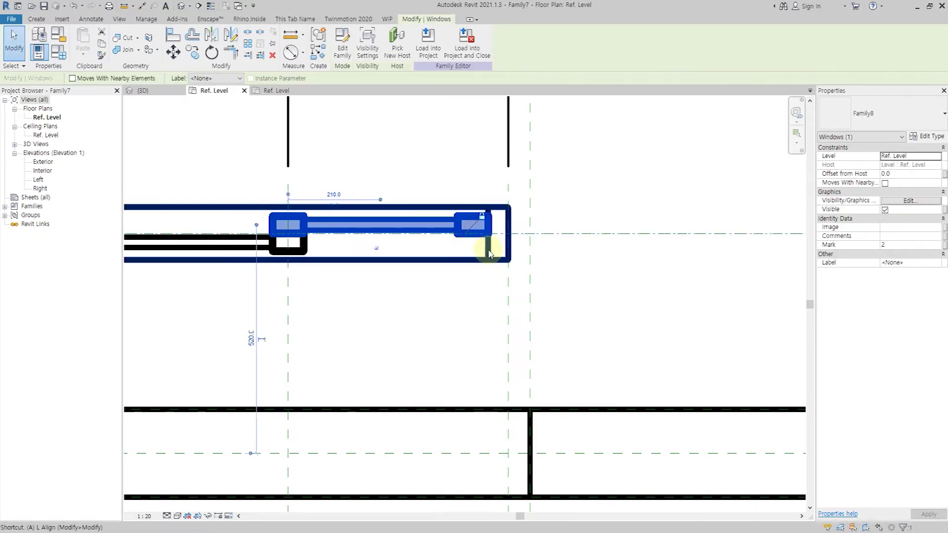
key("l")
key("Escape")
left_click(479, 234)
left_click_drag(472, 232, 450, 233)
key("a")
key("l")
left_click(489, 228)
left_click(459, 225)
scroll(642, 330, "down", 2)
key("Escape")
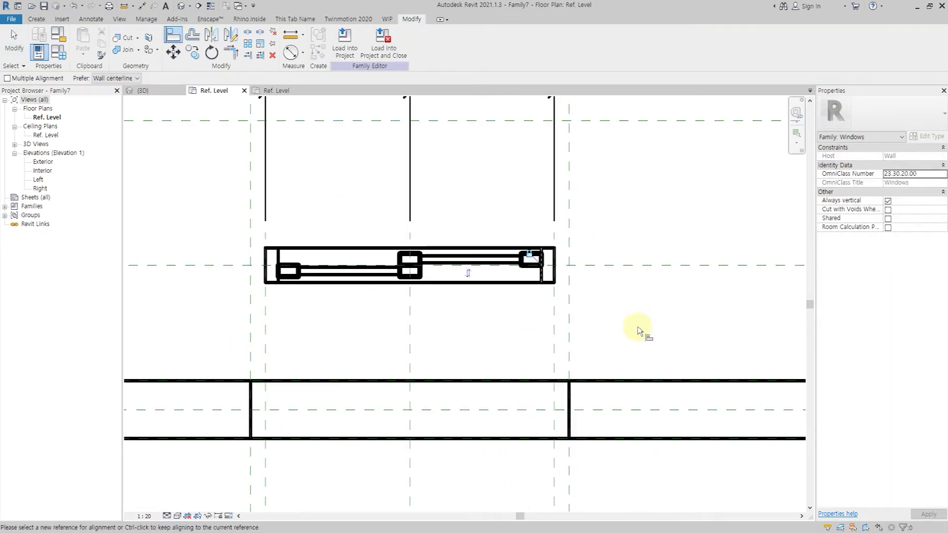
- Flex the family by applying a Width of 1500 and restoring it to 1000 in the family types
key("f")
key("t")
left_click(738, 186)
type("1500")
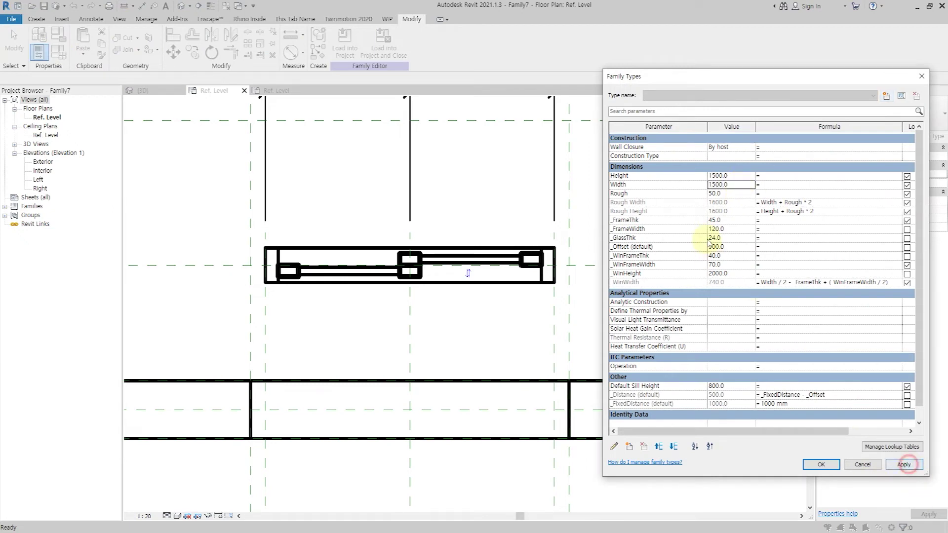
left_click(737, 182)
type("1000")
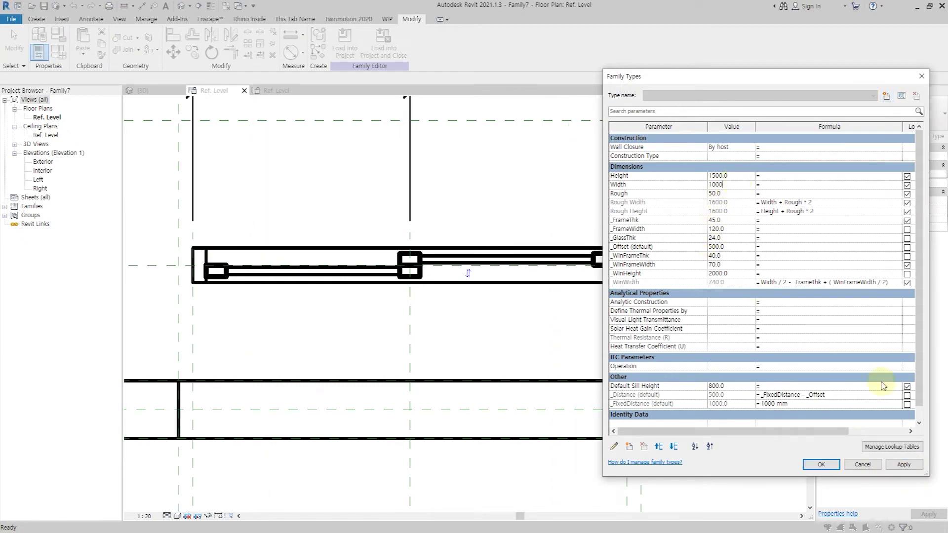
left_click(903, 464)
left_click(821, 463)
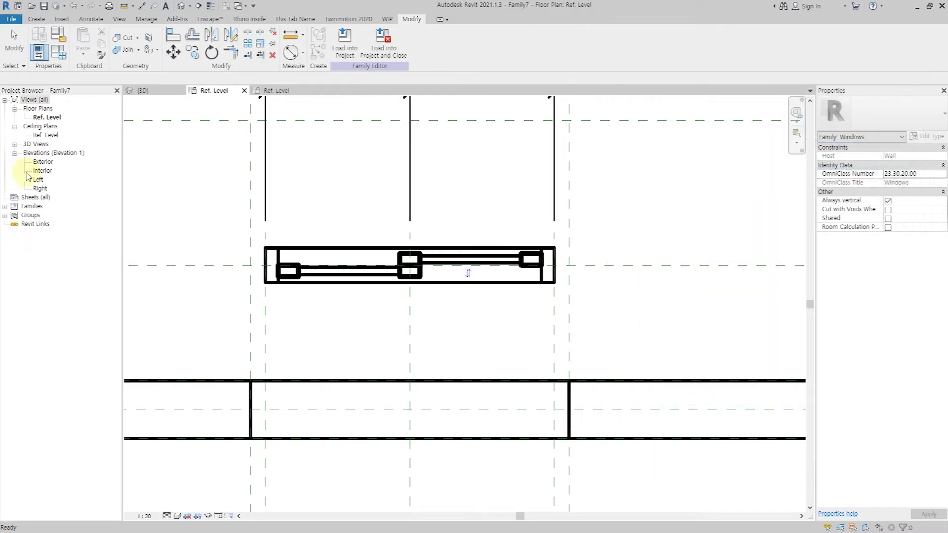
- In the Exterior elevation, set the _WinHeight parameter's formula to Height - _FrameThk * 2 and apply it
double_click(43, 161)
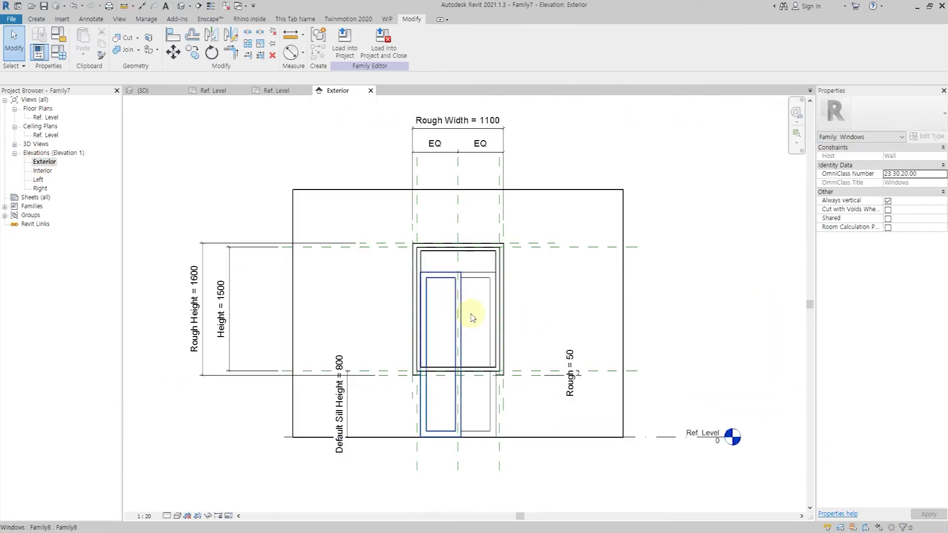
scroll(499, 309, "up", 4)
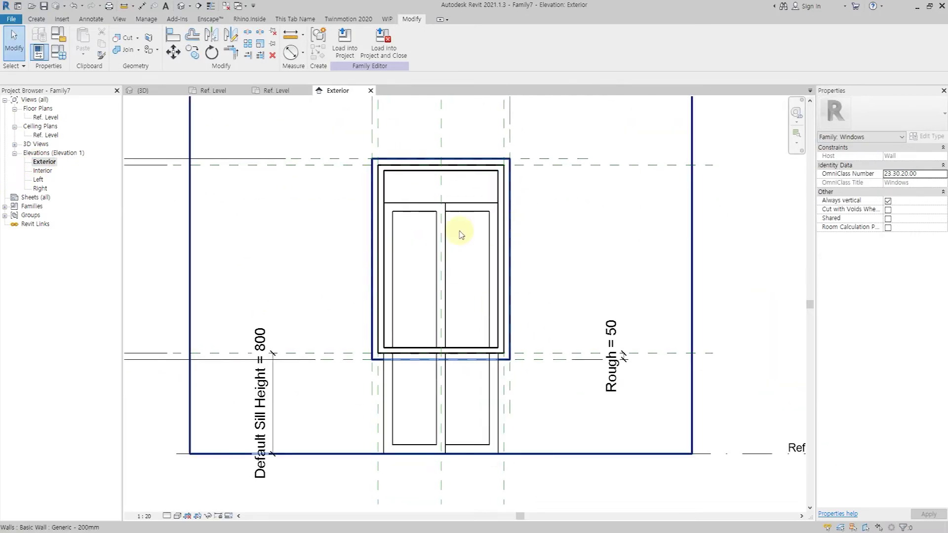
left_click(58, 51)
left_click(773, 274)
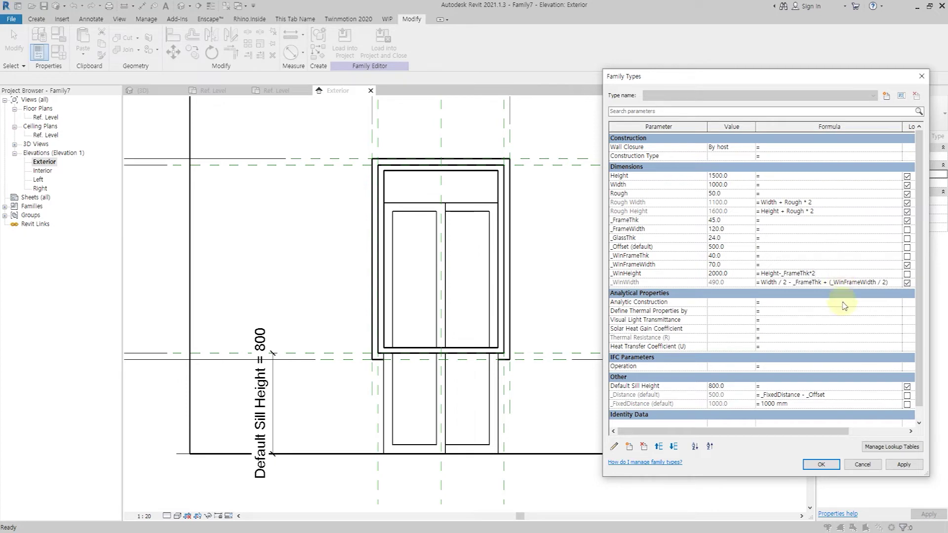
left_click(902, 465)
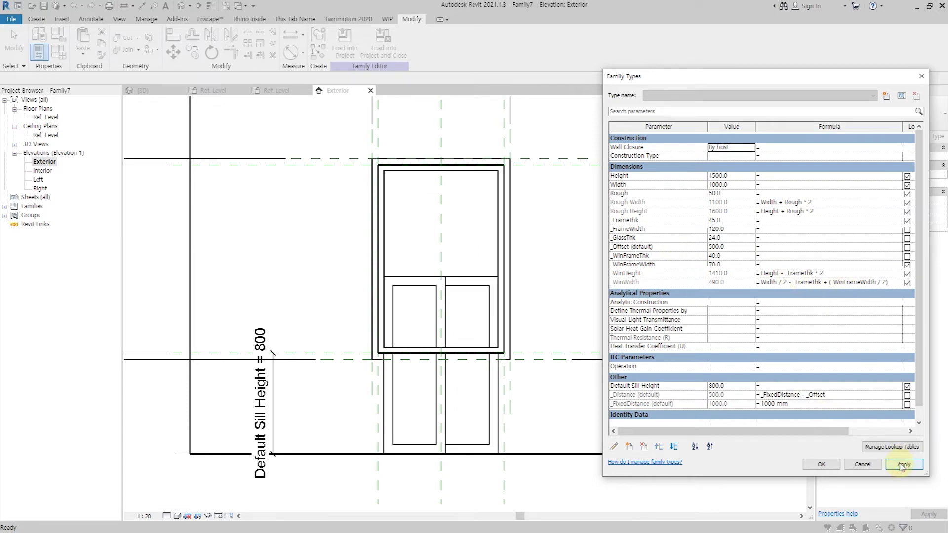
left_click(820, 464)
- Align and lock the top edges of both window components to the inner face of the outer frame's head
left_click(546, 229)
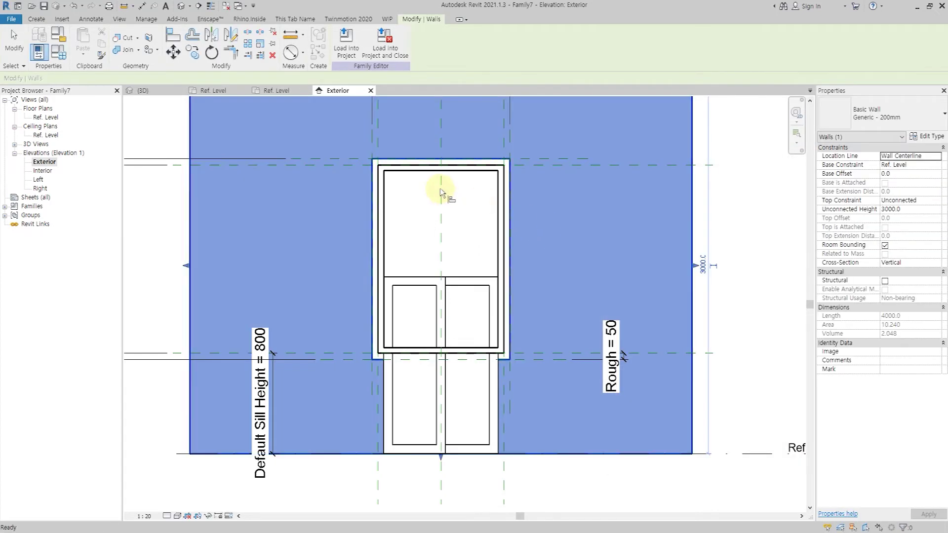
key("a")
key("l")
left_click(453, 169)
left_click(454, 279)
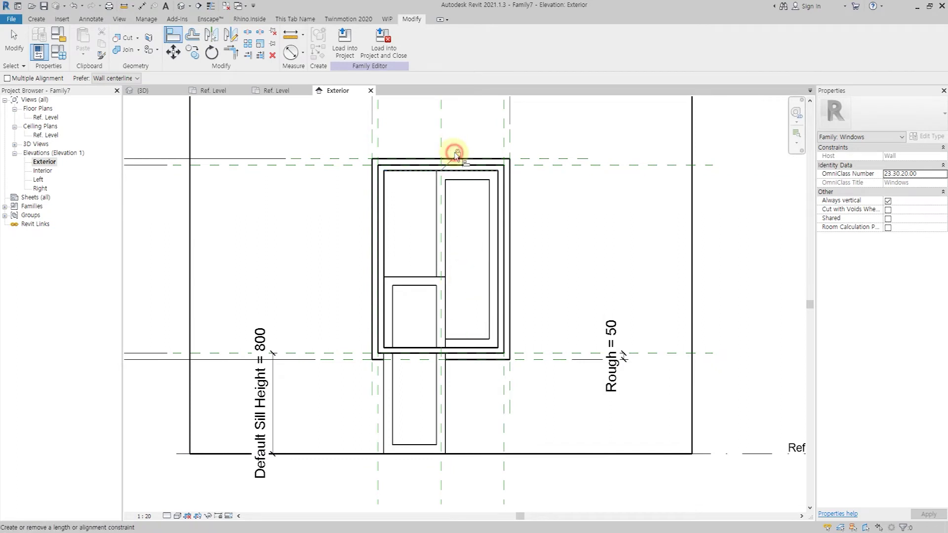
left_click(423, 171)
left_click(402, 276)
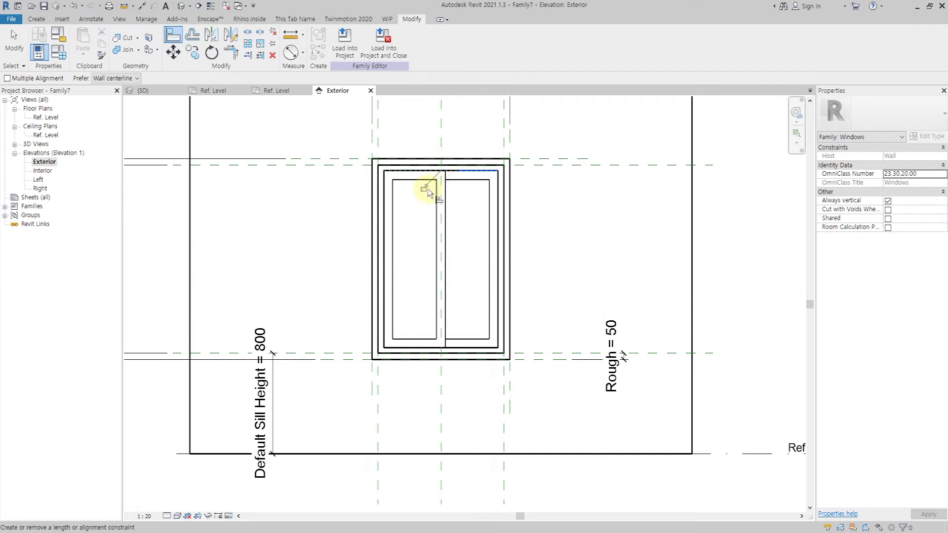
scroll(459, 245, "up", 2)
scroll(458, 244, "up", 1)
key("Escape")
scroll(320, 187, "down", 1)
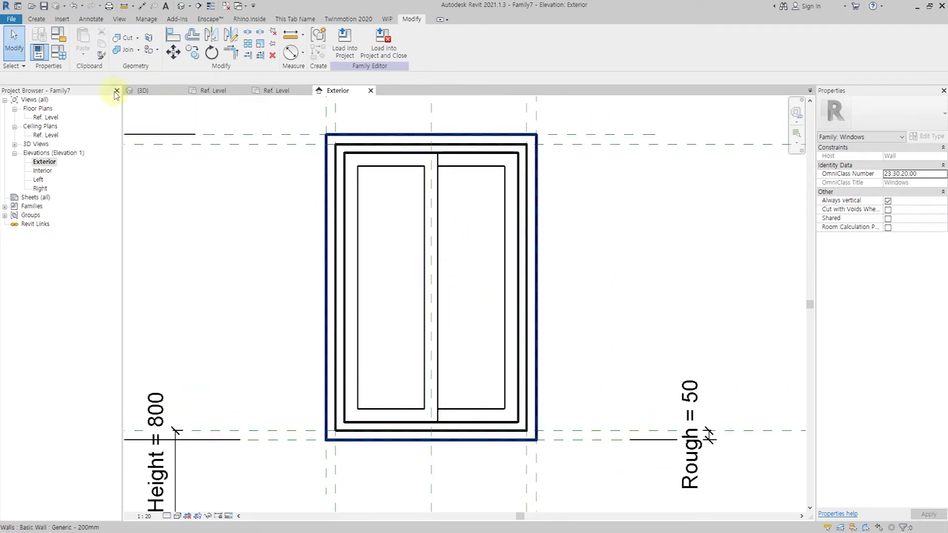
- Flex the family by applying a Height of 1000 and restoring it to 1500 in the family types
left_click(60, 55)
left_click(743, 177)
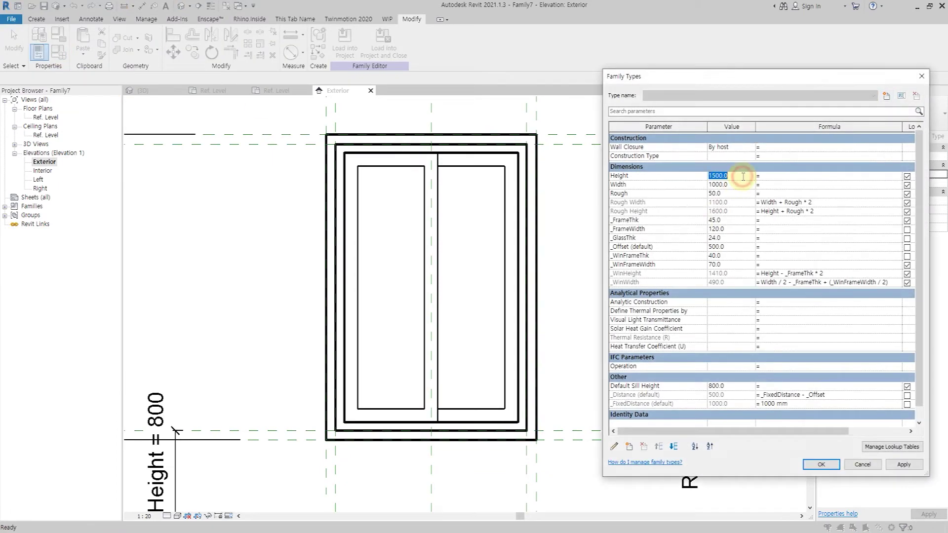
type("1000")
left_click(903, 464)
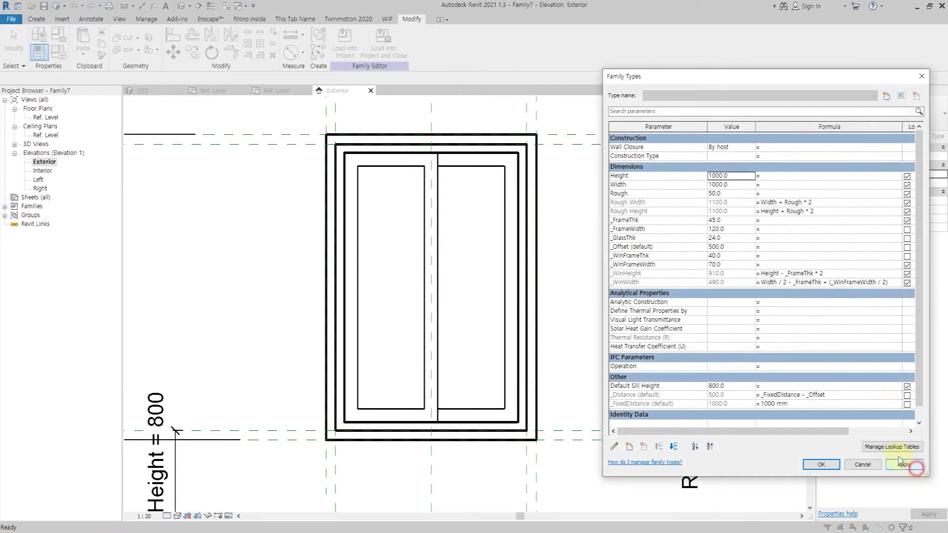
left_click(736, 177)
type("1")
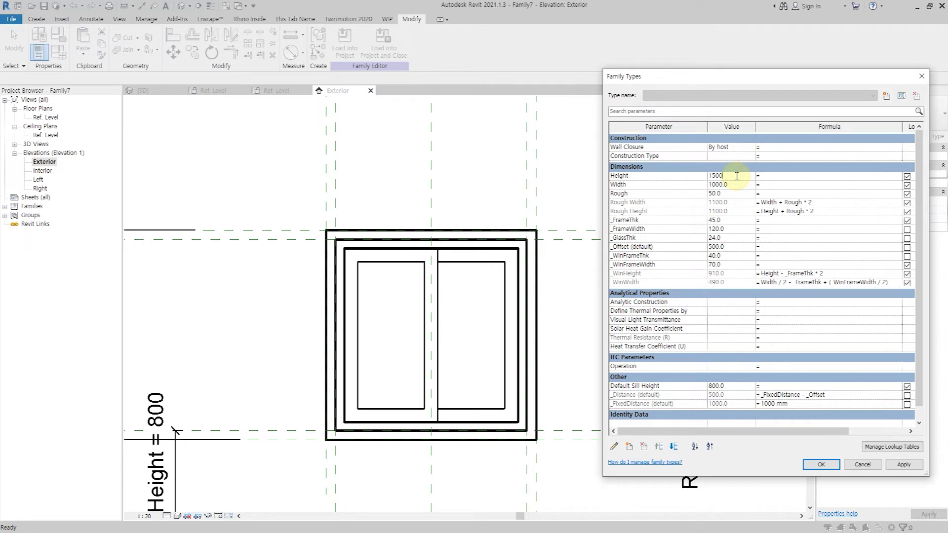
left_click(907, 465)
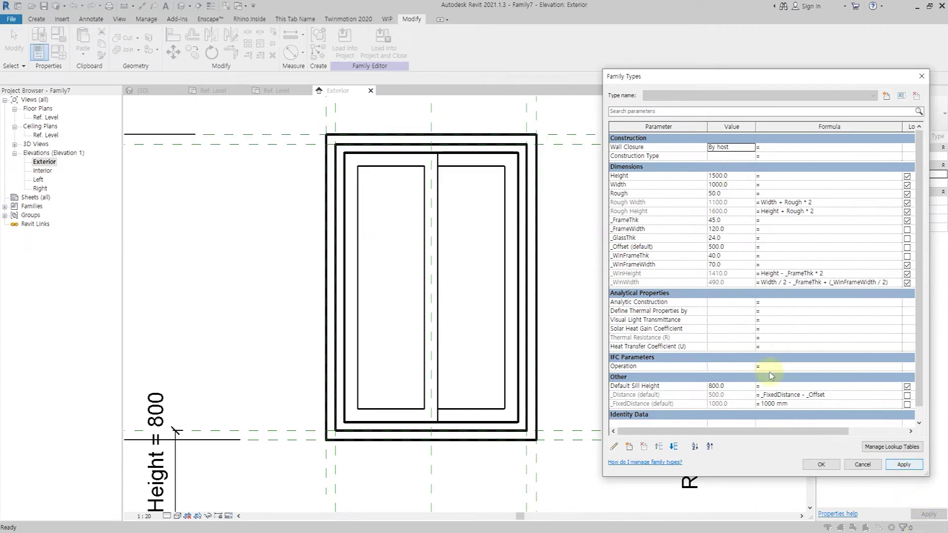
- Regroup the _WinHeight and _WinWidth parameters under Other and accept the family types
left_click(671, 273)
left_click(614, 447)
left_click(715, 329)
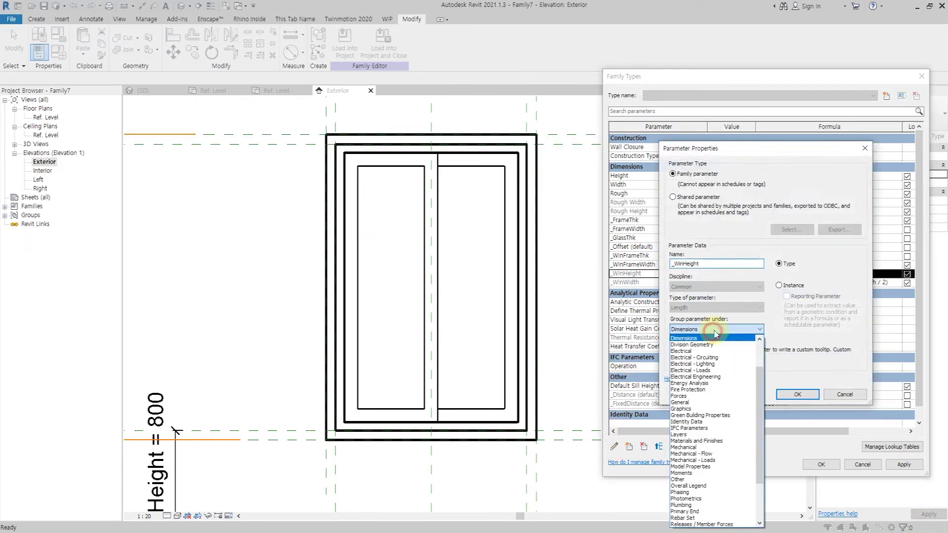
left_click(693, 477)
left_click(797, 394)
left_click(614, 447)
left_click(715, 329)
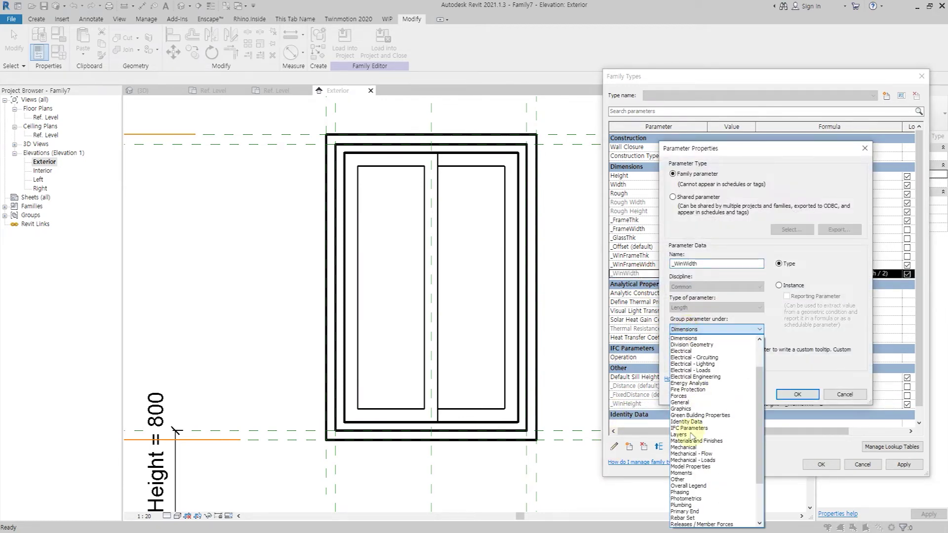
left_click(693, 476)
left_click(798, 394)
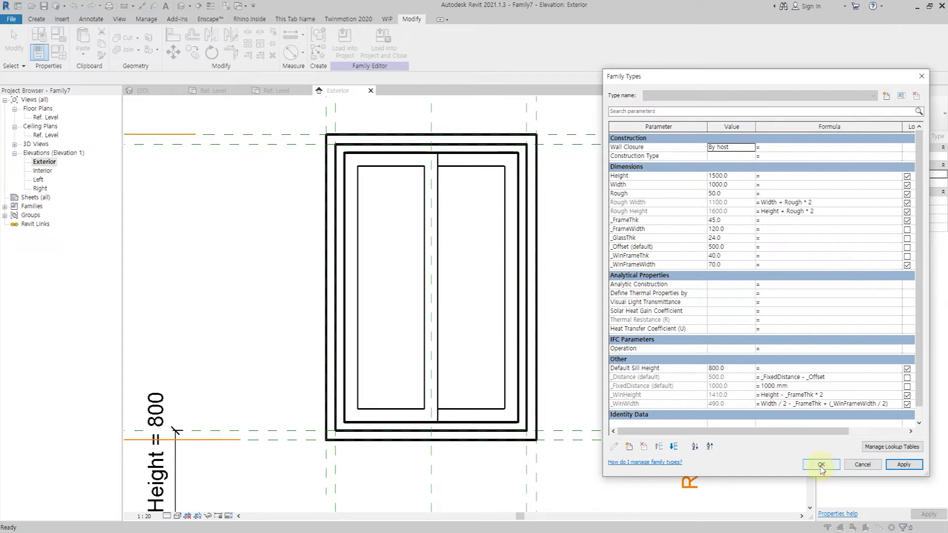
left_click(821, 464)
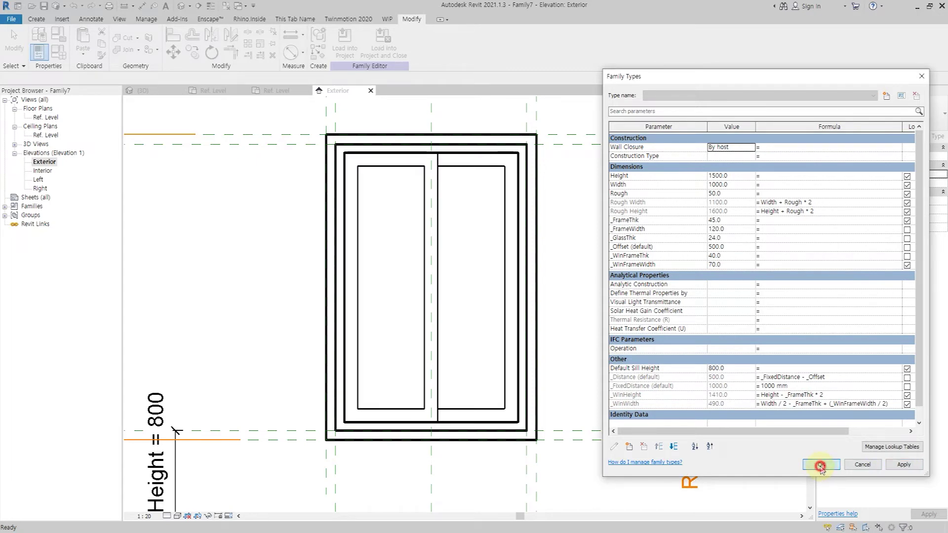
- In the Ref. Level floor plan, link the outer frame sweep's material to a new family parameter named _Frame
scroll(545, 317, "down", 2)
double_click(51, 118)
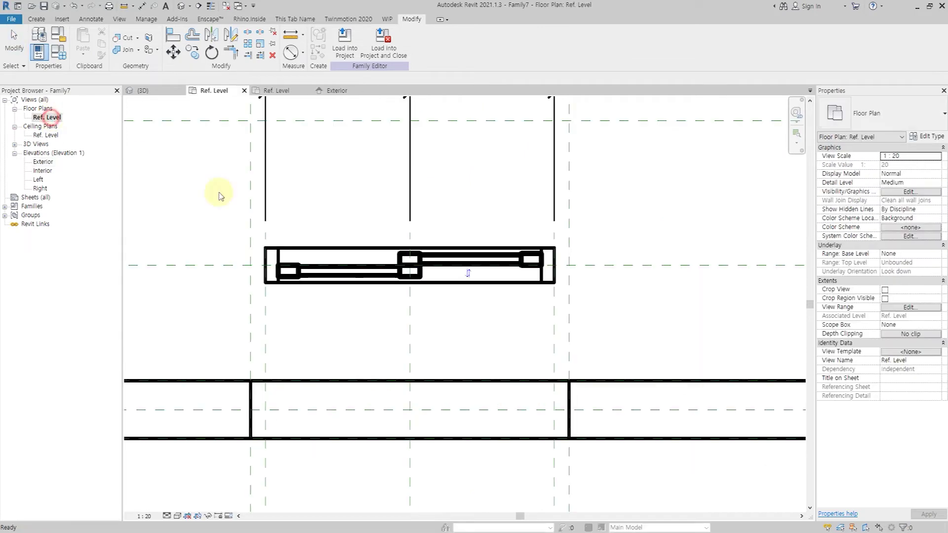
scroll(508, 340, "up", 2)
left_click(590, 309)
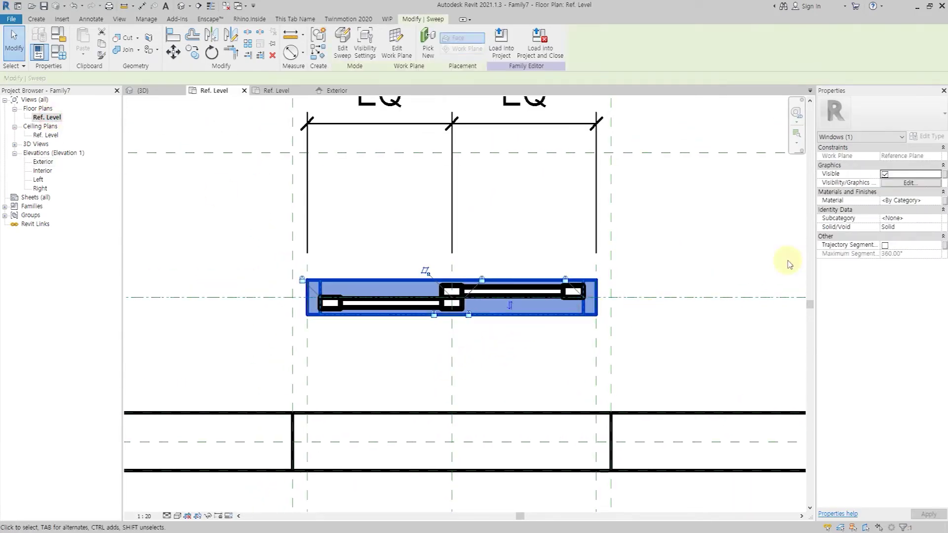
left_click(943, 201)
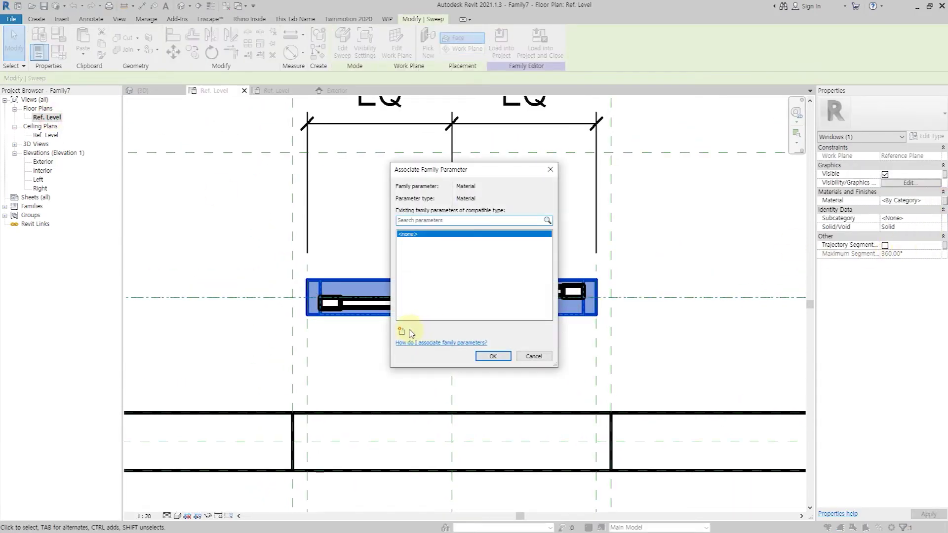
left_click(402, 331)
type("Frame")
key("Return")
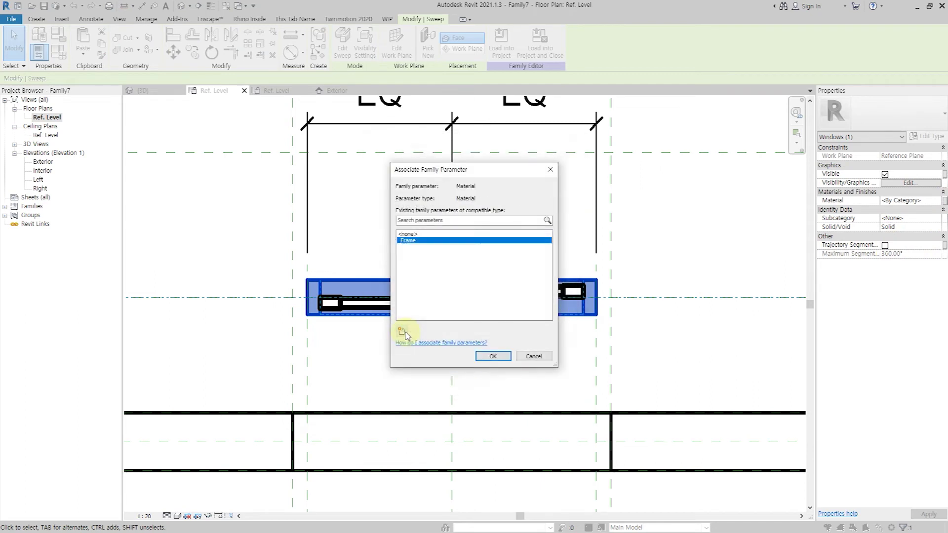
left_click(489, 359)
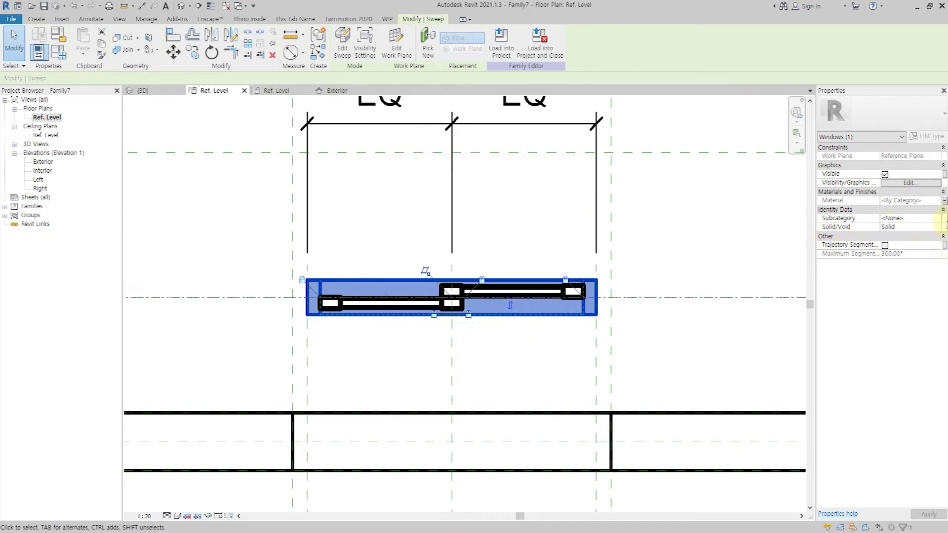
- Set the outer frame sweep's subcategory to Sill/Head
left_click(938, 219)
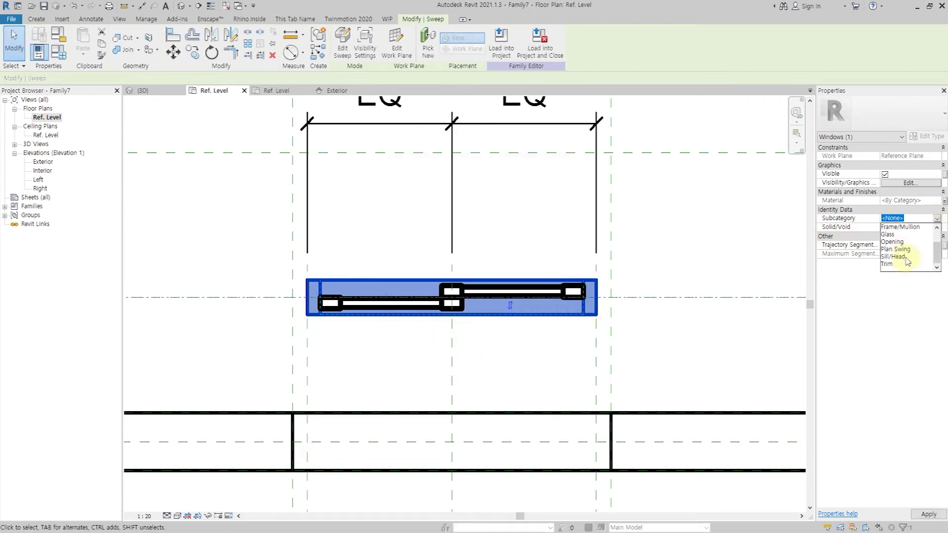
left_click(906, 256)
left_click(565, 254)
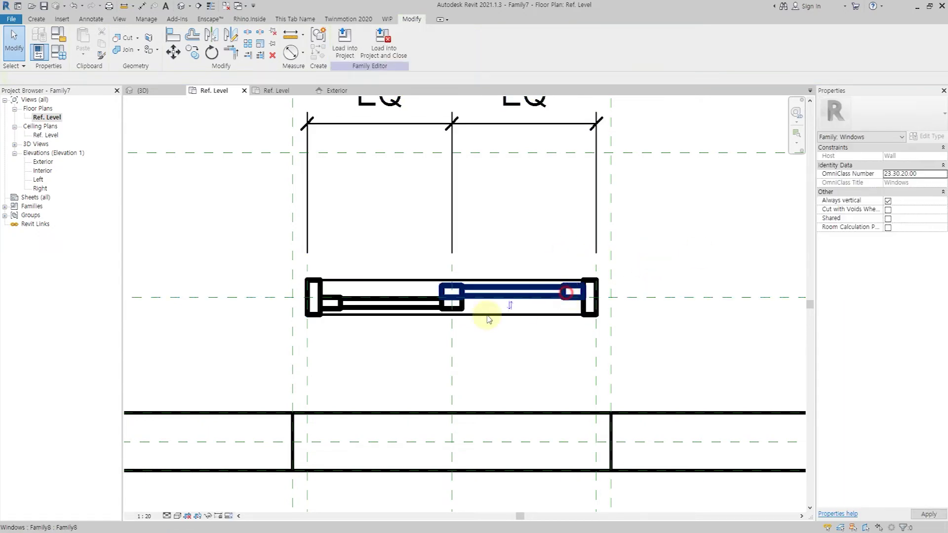
left_click(530, 308)
left_click(451, 308, "ctrl")
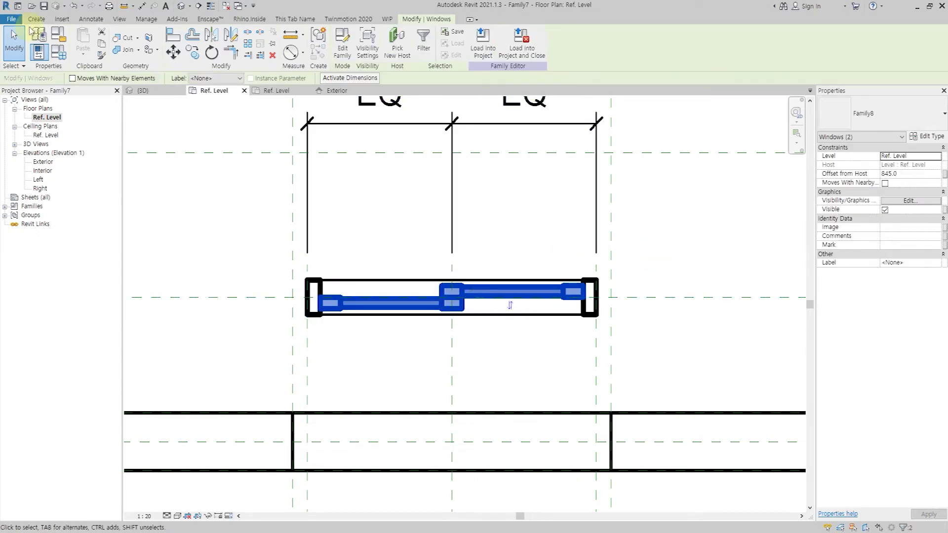
left_click(59, 52)
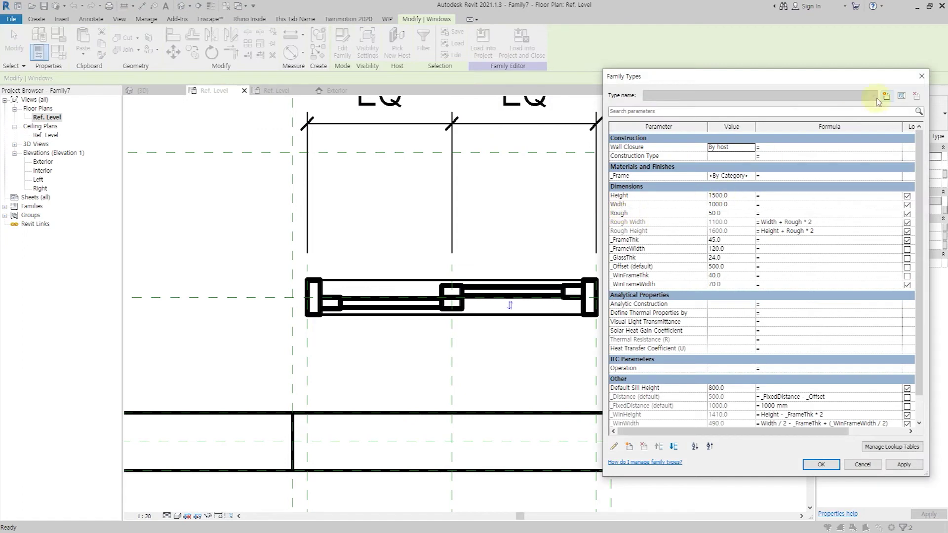
left_click(921, 76)
- Associate the nested window component's _Frame material with the host family's _Frame parameter in its type properties
left_click(535, 289)
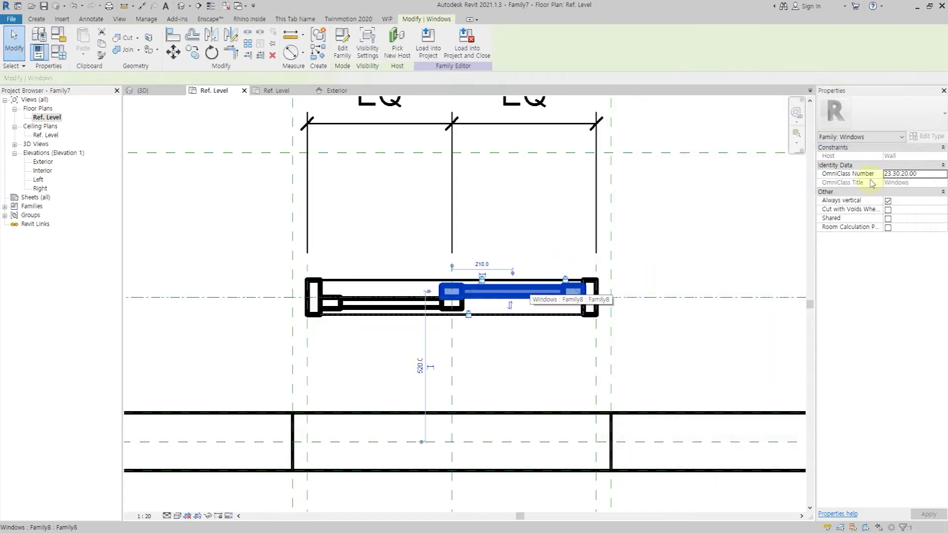
left_click(918, 136)
left_click(881, 178)
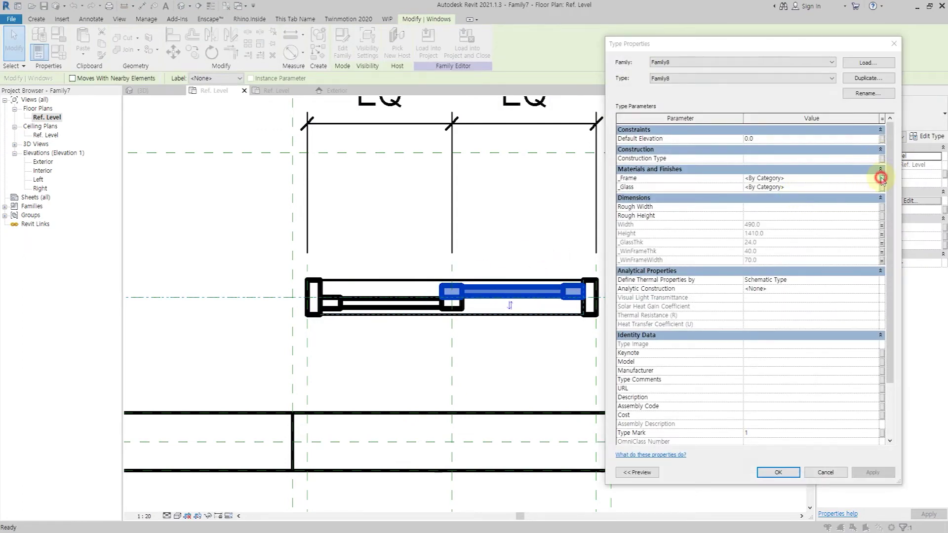
left_click(687, 235)
left_click(772, 351)
- Associate the nested window component's _Glass material with a new family parameter named _Glass and accept the type properties
left_click(881, 186)
left_click(681, 327)
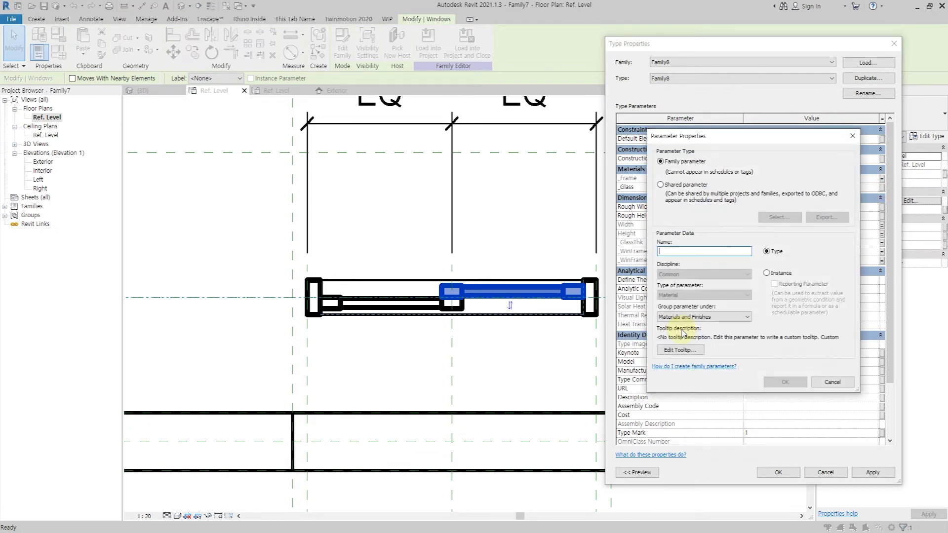
type("_Glass")
key("Return")
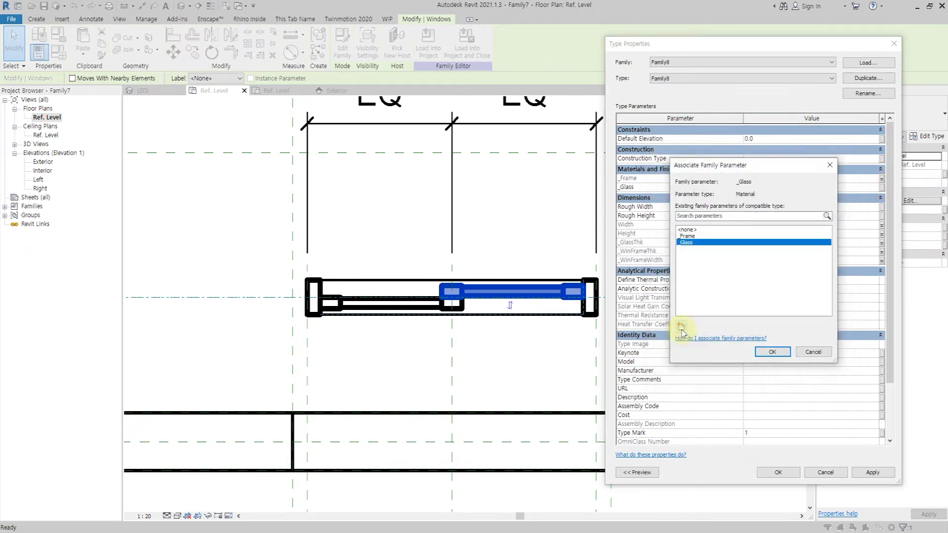
left_click(770, 352)
left_click(792, 474)
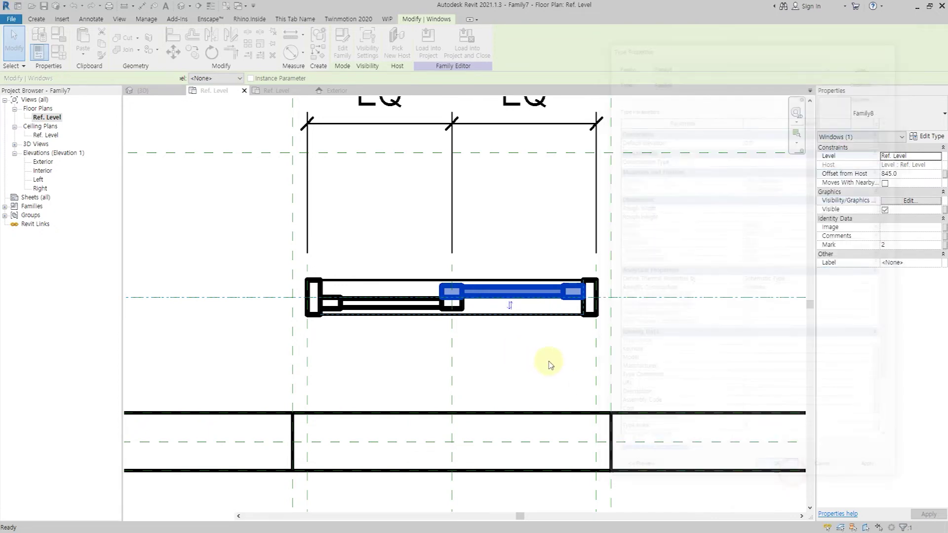
left_click(537, 358)
- Edit the family element visibility settings of the outer frame and both window components together
left_click(467, 302)
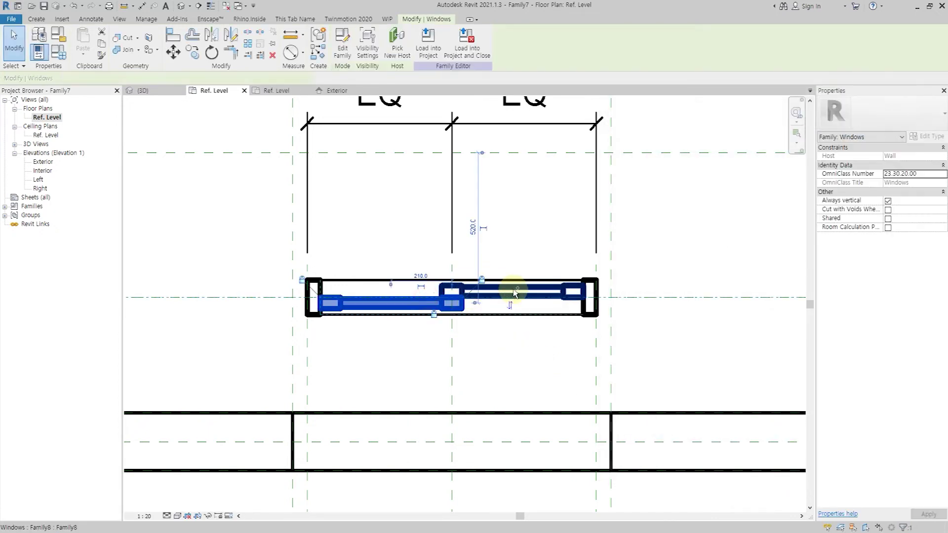
left_click(589, 312, "ctrl")
left_click(598, 310, "ctrl")
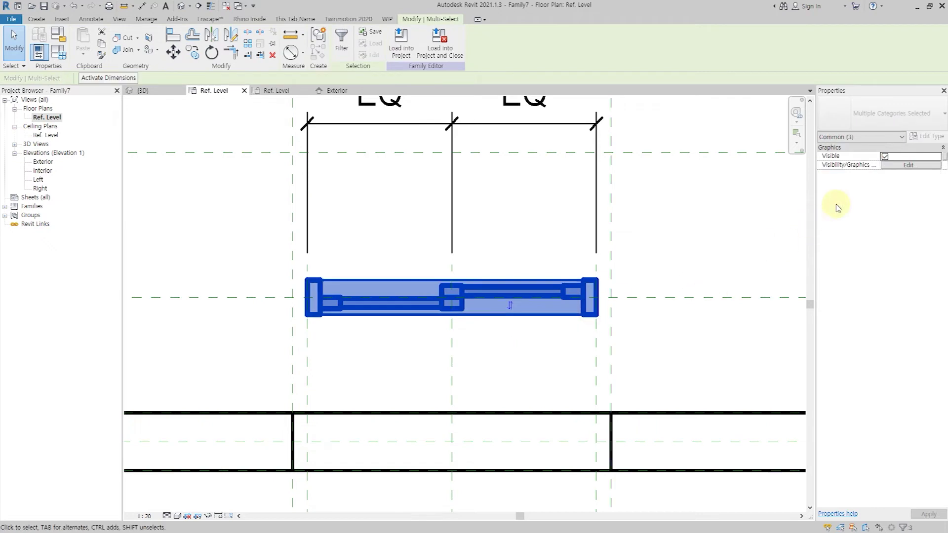
left_click(908, 165)
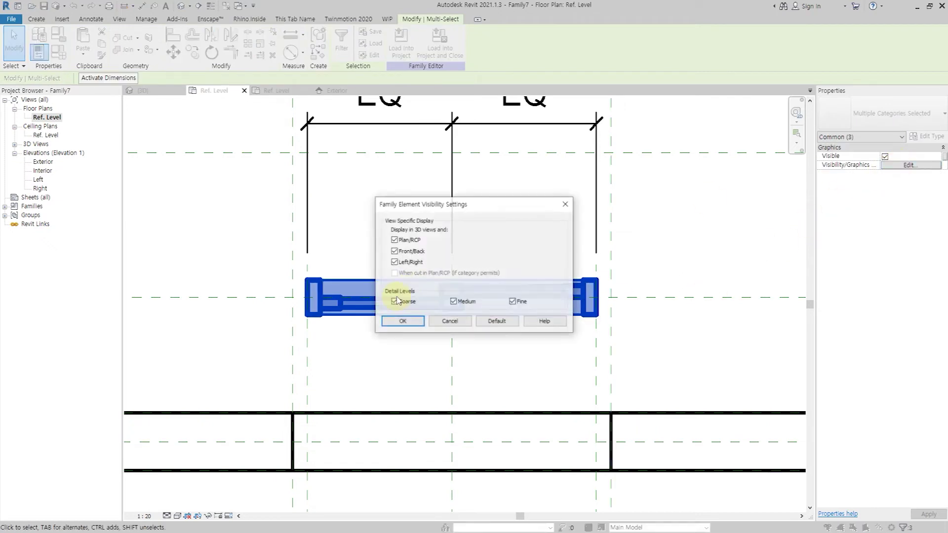
left_click(411, 325)
left_click(514, 349)
- Draw two crossing symbolic lines between opposite corners of the wall opening in the Ref. Level plan
middle_click_drag(514, 349, 494, 312)
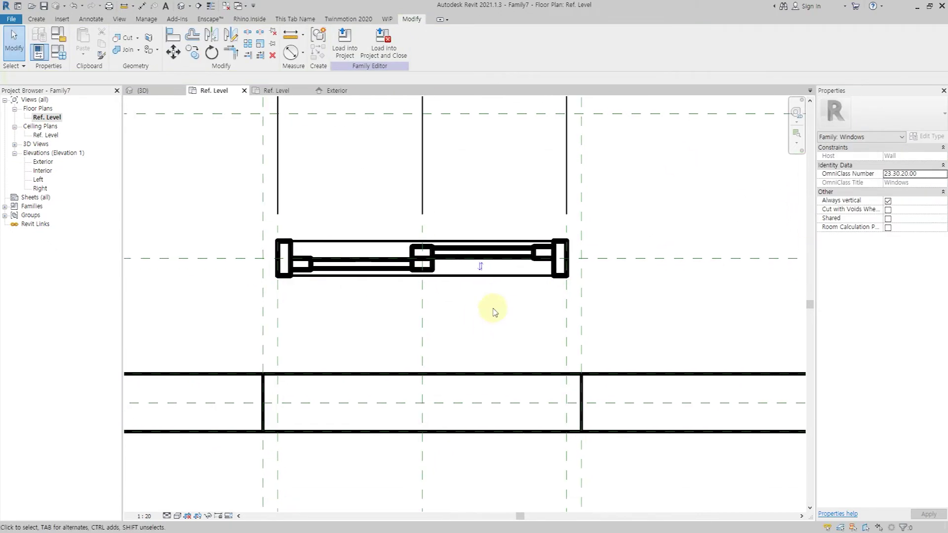
left_click(95, 21)
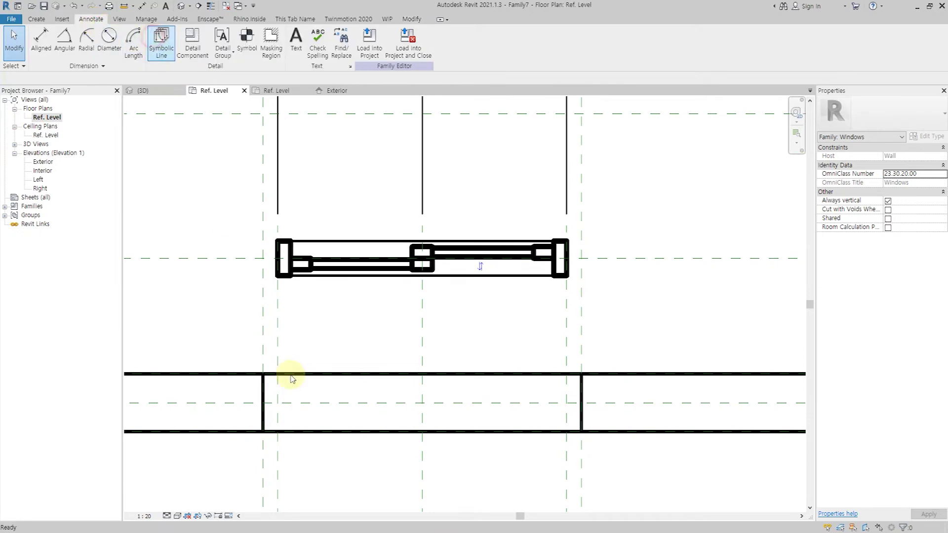
left_click(263, 374)
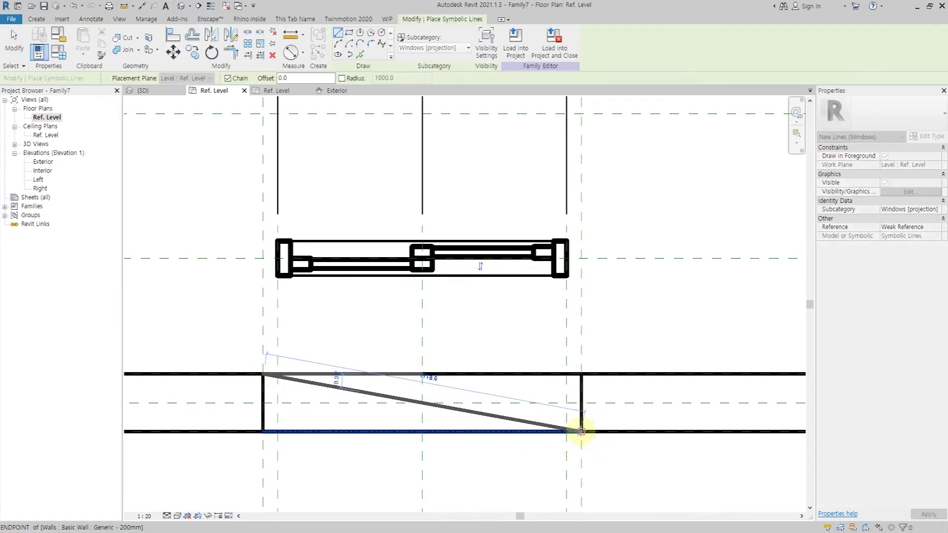
left_click(582, 430)
key("Escape")
left_click(581, 374)
left_click(263, 430)
key("Escape")
key("Escape")
- Turn off the Coarse detail level for both crossed plan lines and set their subcategory to Opening [projection]
left_click(472, 395)
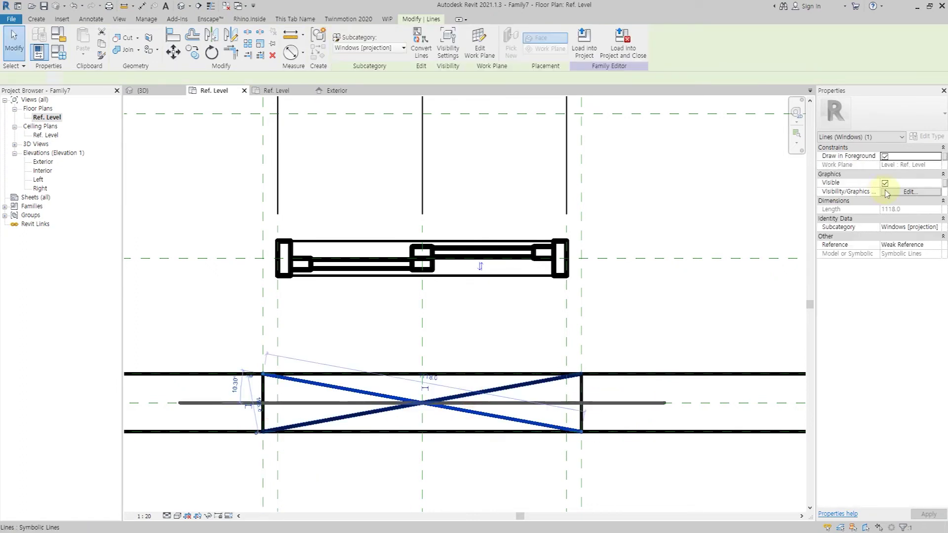
left_click(903, 192)
left_click(389, 289)
left_click(400, 312)
left_click(936, 227)
scroll(904, 260, "down", 3)
left_click(898, 276)
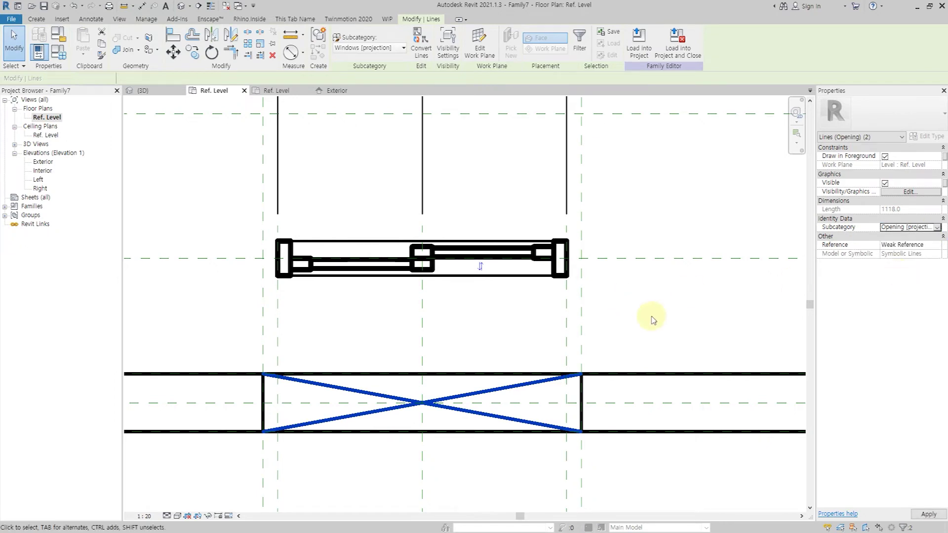
left_click(653, 318)
- In the Exterior elevation, draw two crossing symbolic lines between opposite corners of the rough opening
double_click(45, 162)
left_click(364, 176)
left_click(92, 19)
left_click(159, 39)
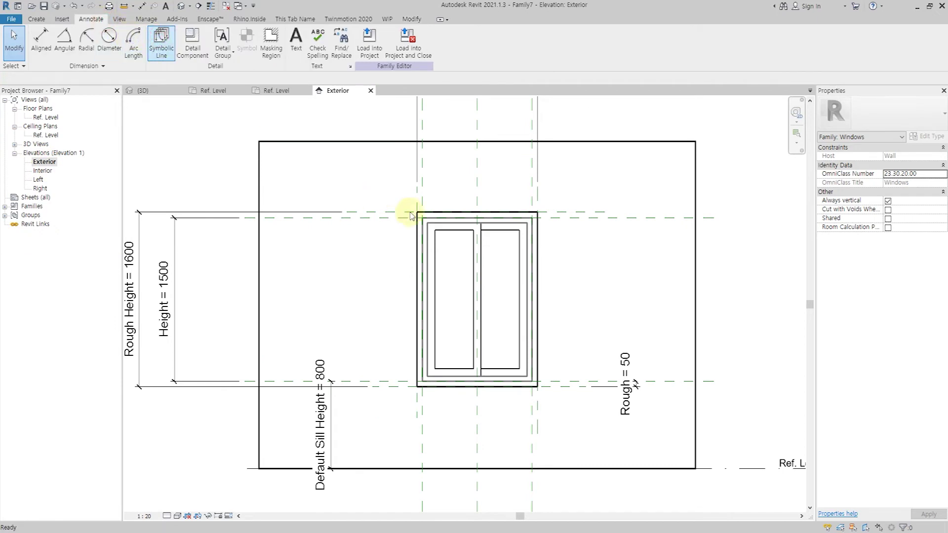
left_click(417, 212)
left_click(538, 387)
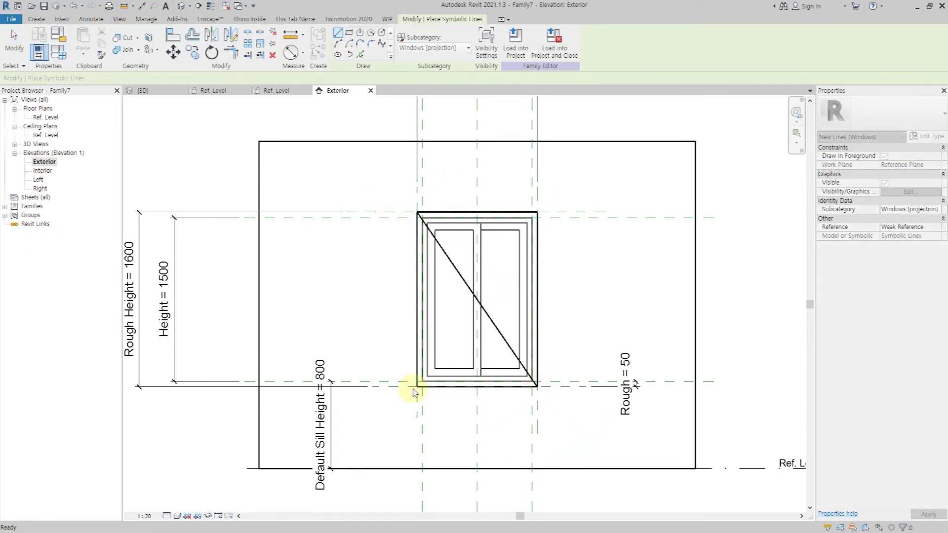
left_click(417, 386)
left_click(538, 212)
key("Escape")
key("Escape")
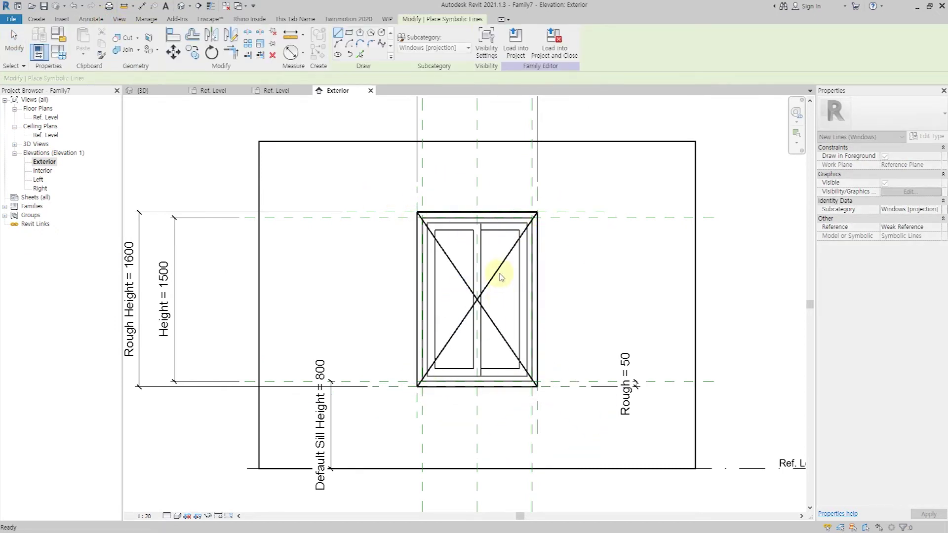
- Set the crossed elevation lines' subcategory to Opening [projection] and show them only at the Coarse detail level
left_click(491, 322)
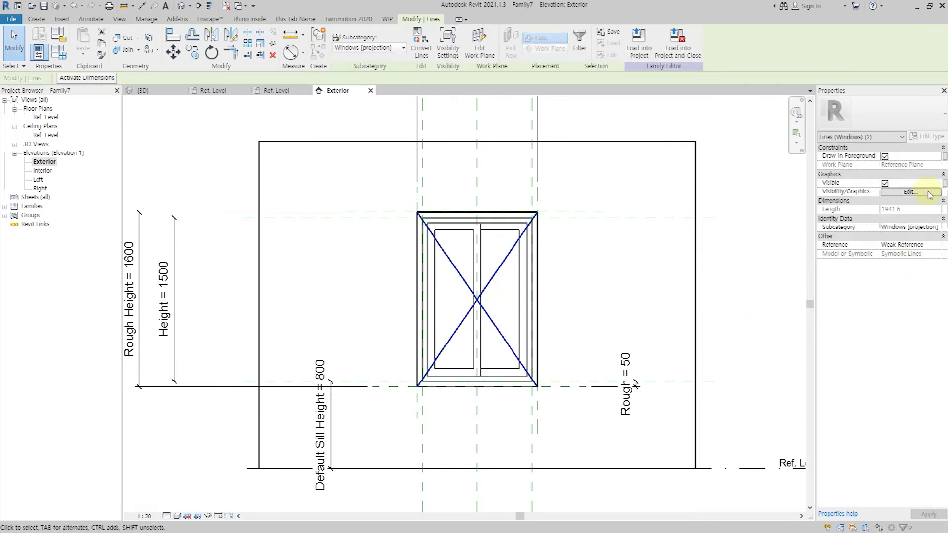
left_click(936, 227)
scroll(903, 283, "up", 3)
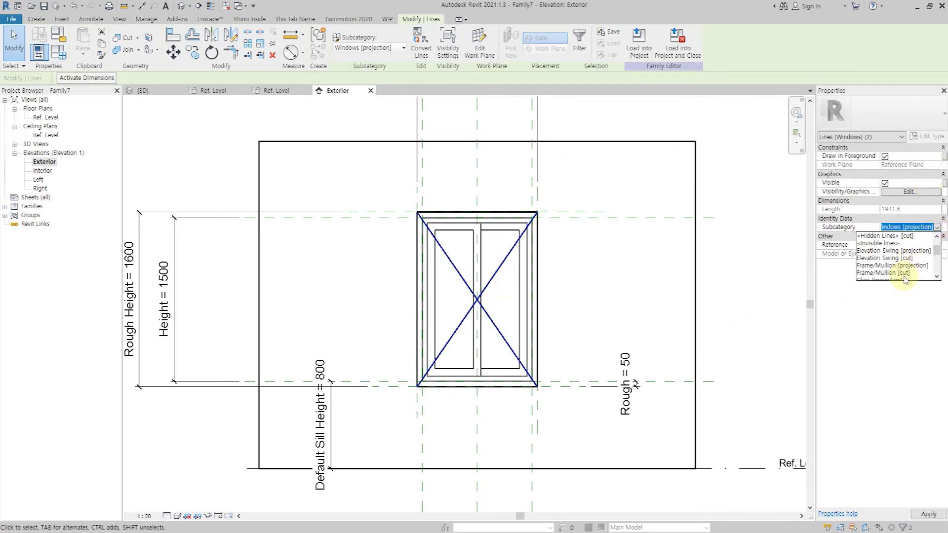
scroll(904, 276, "down", 1)
left_click(905, 272)
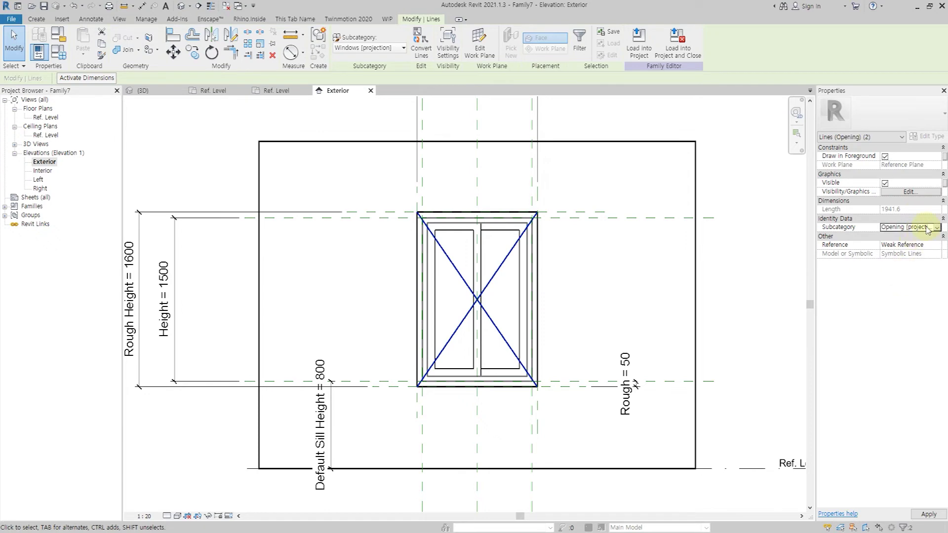
left_click(910, 192)
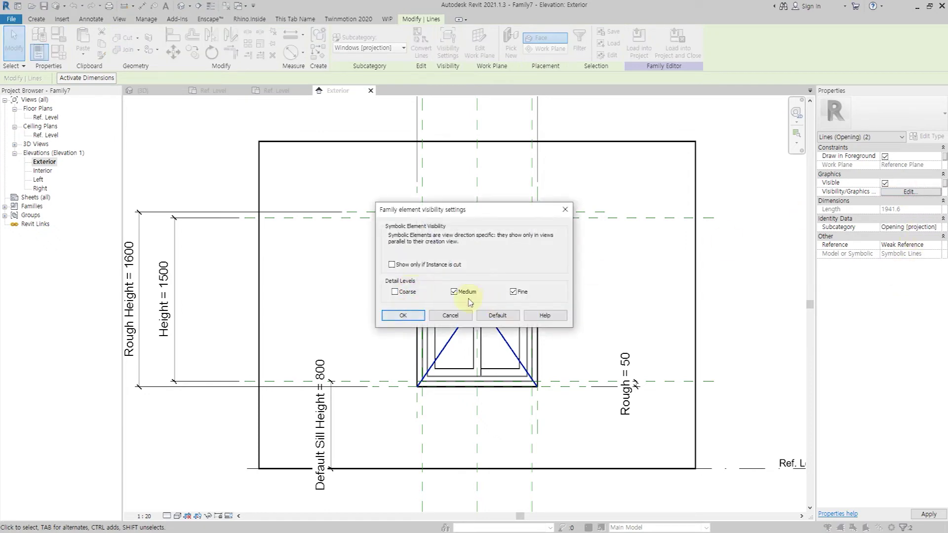
left_click(401, 310)
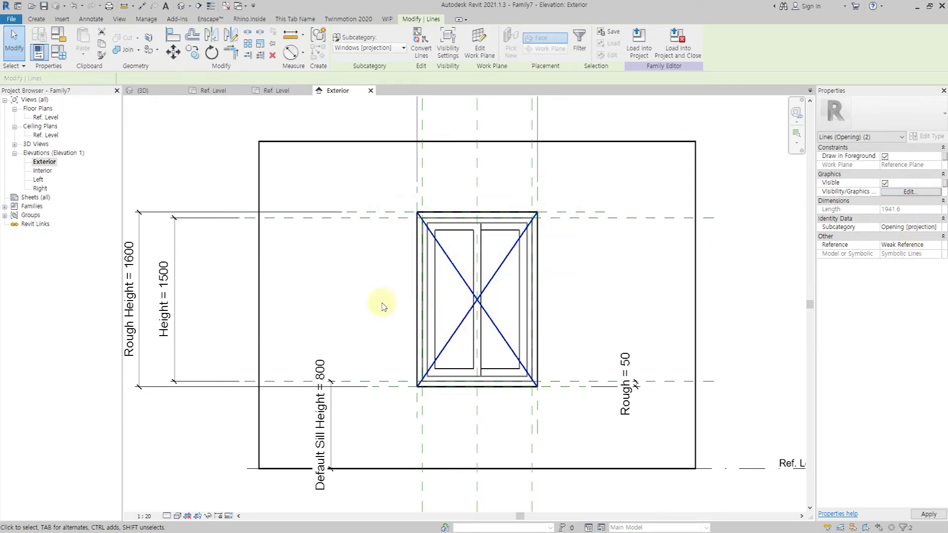
key("Escape")
- Preview the family's visibility in the Exterior elevation at the Coarse and Medium detail levels
left_click(220, 517)
left_click(234, 506)
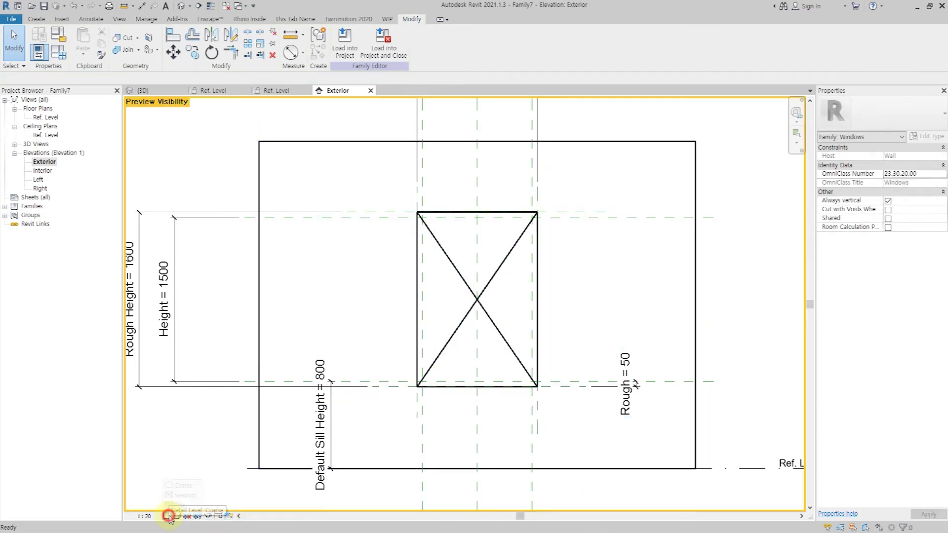
left_click(168, 516)
left_click(182, 496)
- Open the Ref. Level floor plan and preview its visibility at the Coarse and Medium detail levels
double_click(45, 117)
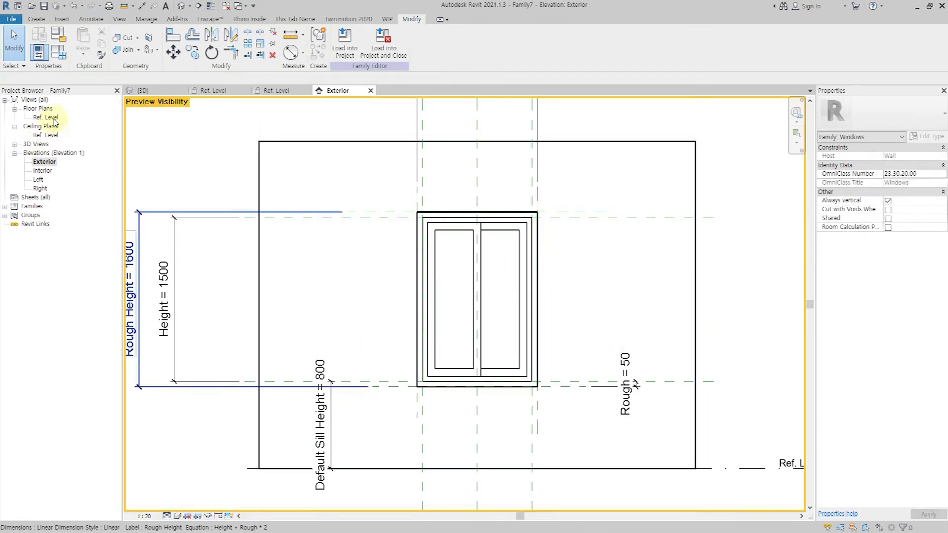
left_click(229, 518)
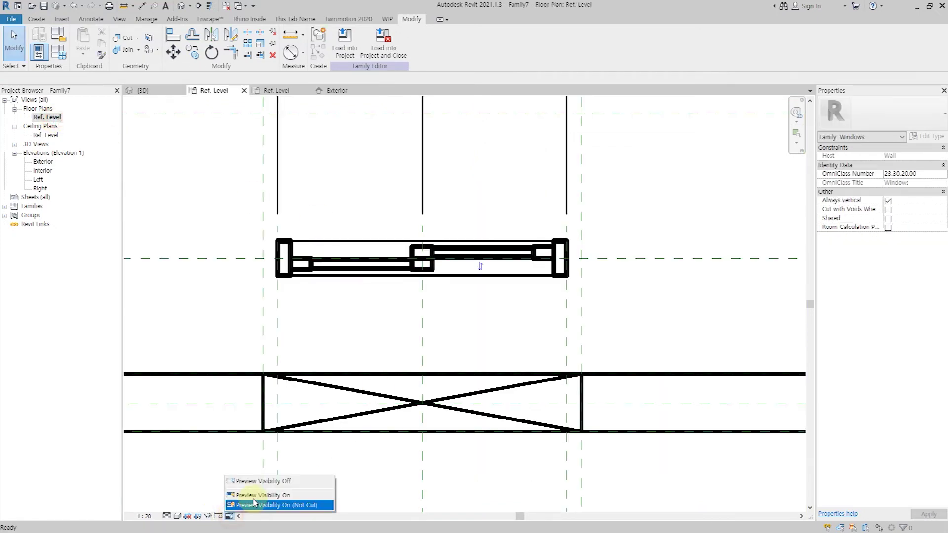
left_click(247, 505)
left_click(166, 516)
left_click(189, 487)
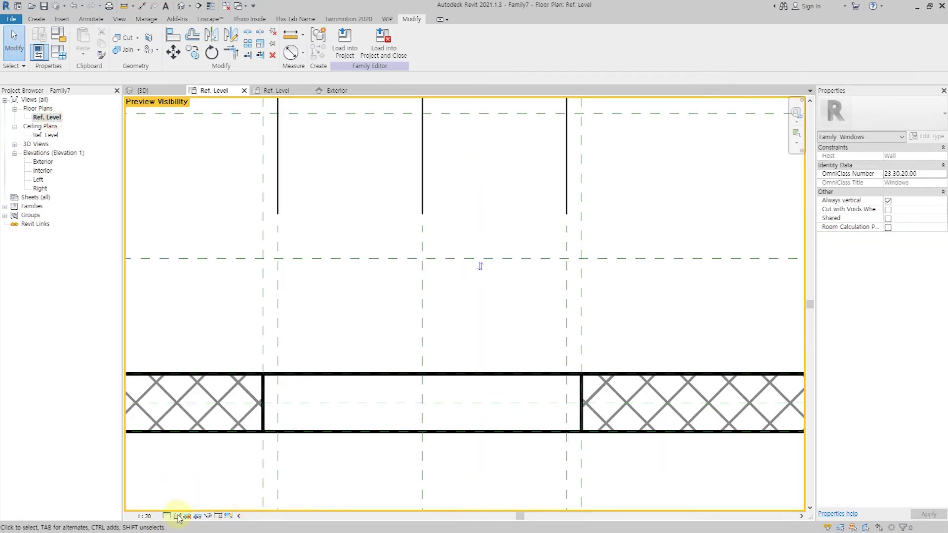
left_click(166, 516)
left_click(189, 496)
- Set both crossed plan lines to display only at the Coarse detail level
left_click(380, 410)
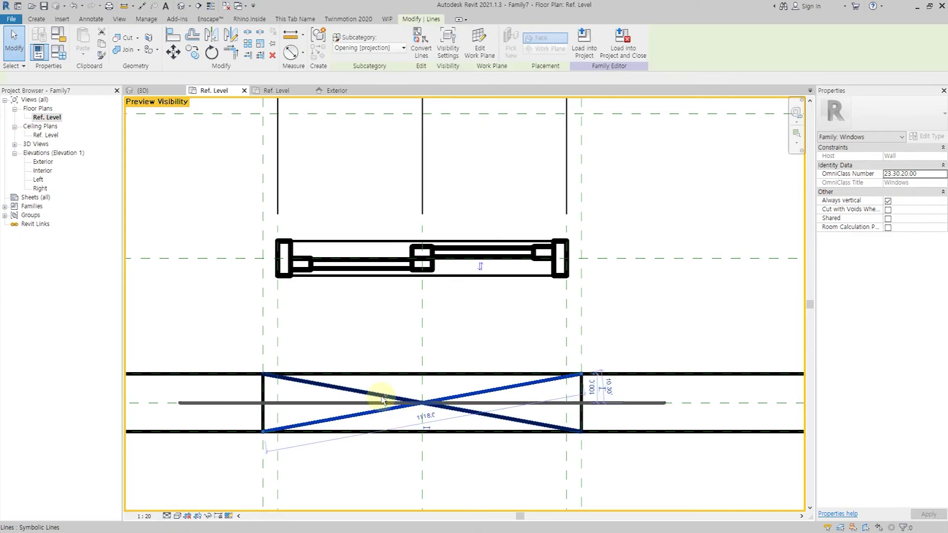
left_click(910, 193)
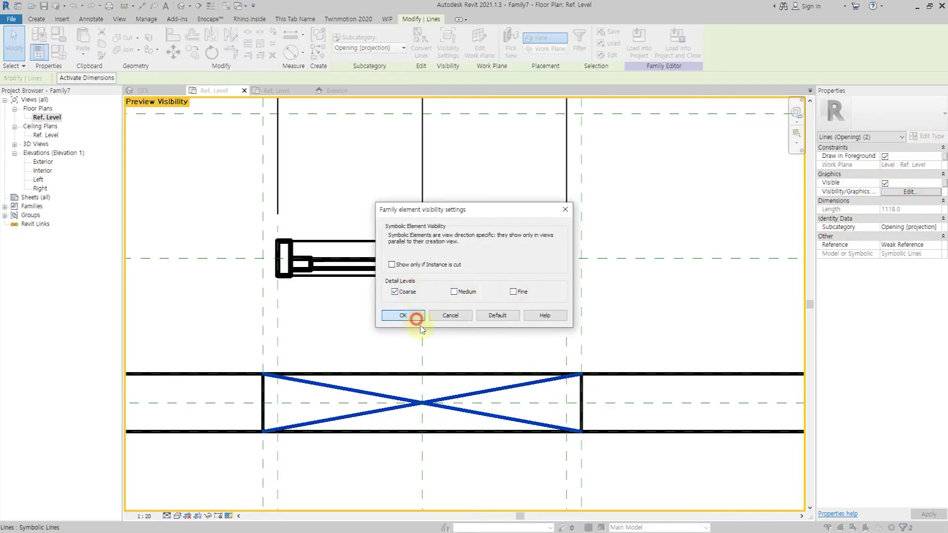
left_click(416, 316)
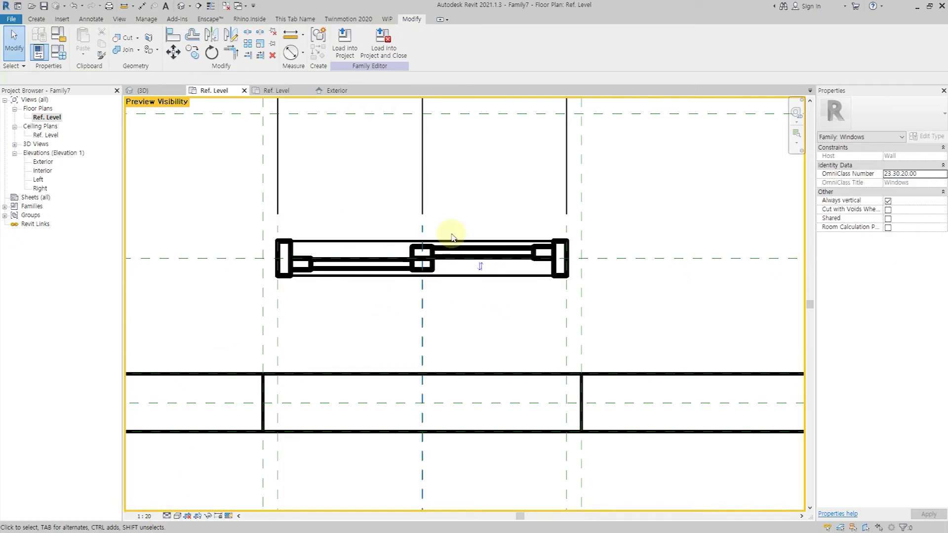
- Draw a vertical symbolic line across the window frame in plan, midway along the sash on one side of the centre plane
scroll(425, 326, "down", 2)
scroll(456, 248, "up", 2)
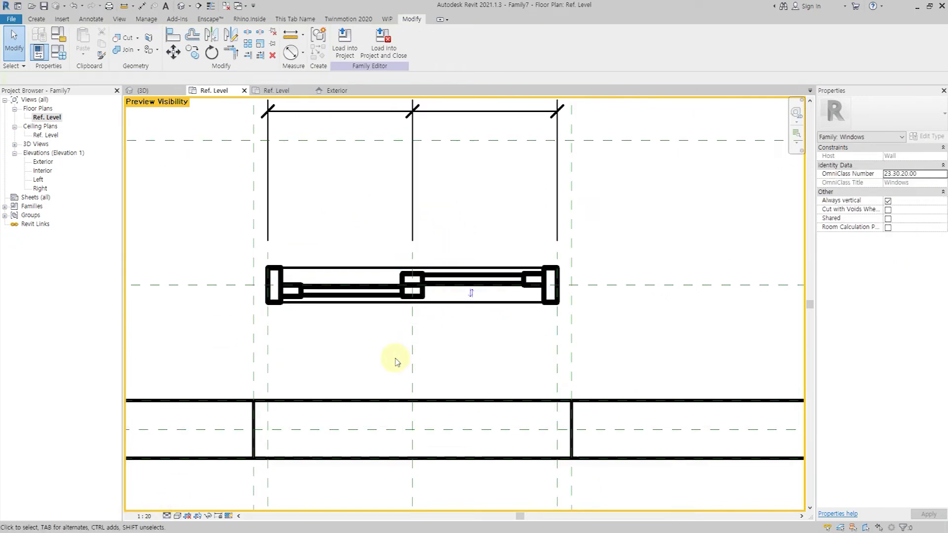
middle_click_drag(395, 362, 403, 355)
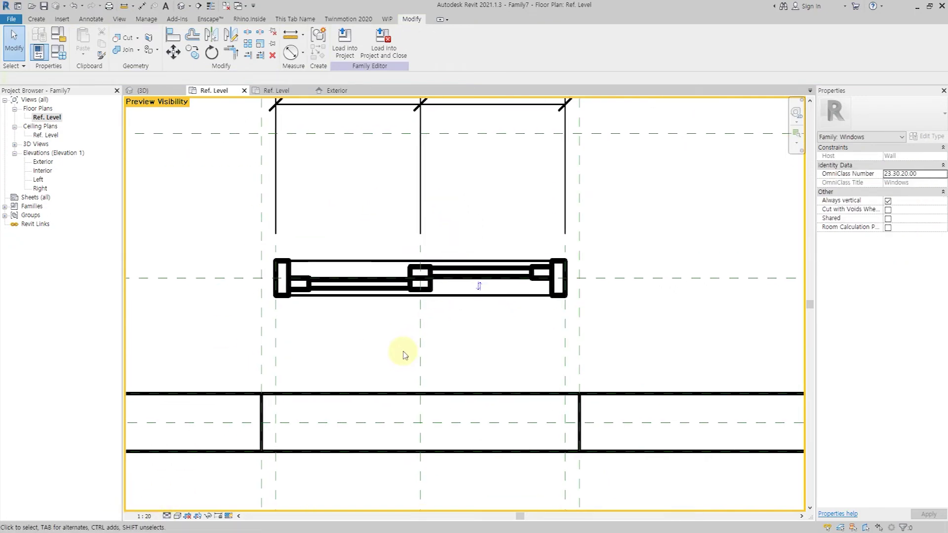
left_click(88, 20)
left_click(160, 39)
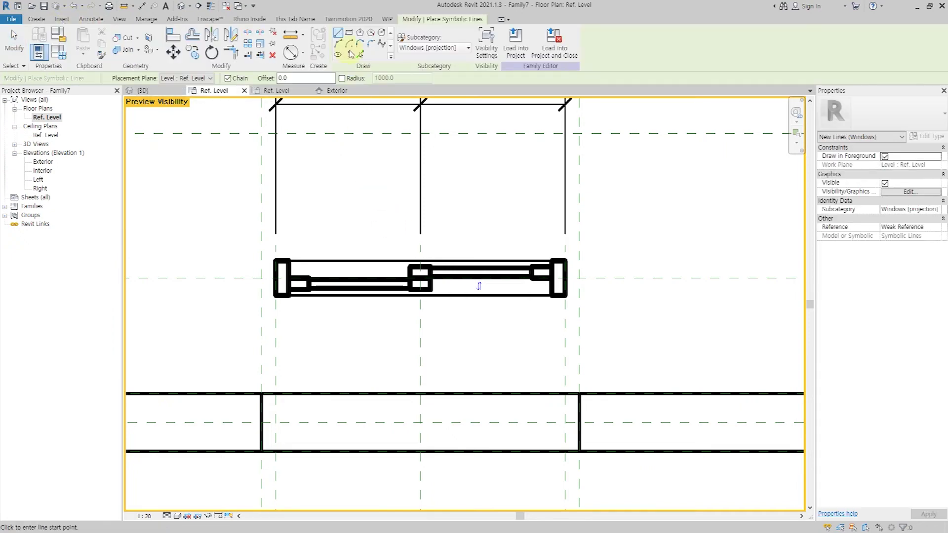
left_click(368, 339)
- Dimension the vertical line's two endpoints to the frame's centre reference plane and make the segments equal
key("d")
key("i")
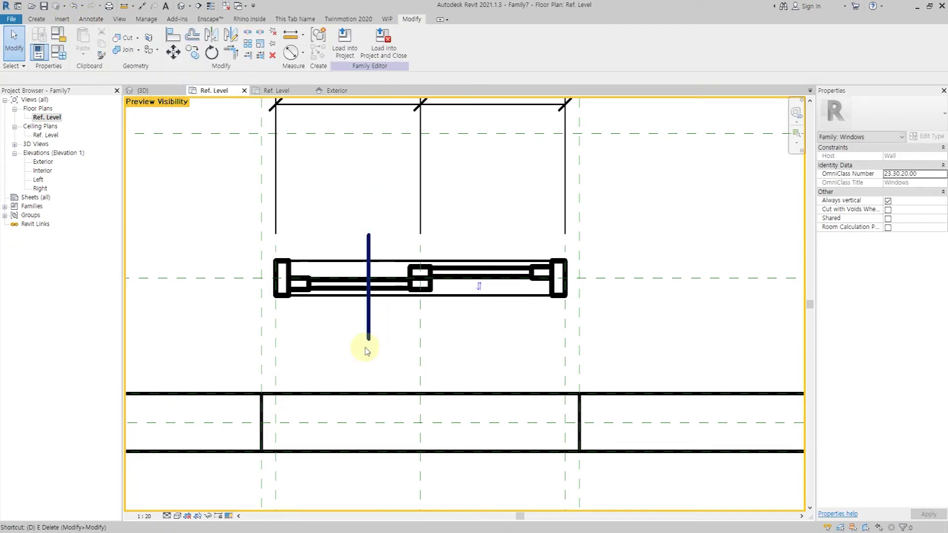
left_click(369, 340)
left_click(233, 278)
left_click(369, 235)
left_click(215, 256)
left_click(351, 320)
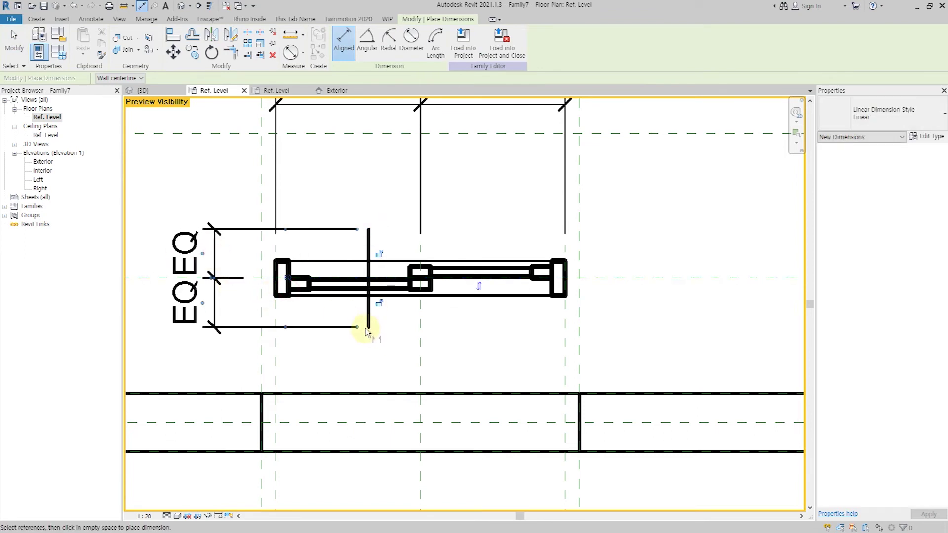
- Add an overall dimension between the vertical symbolic line's two endpoints
left_click(370, 327)
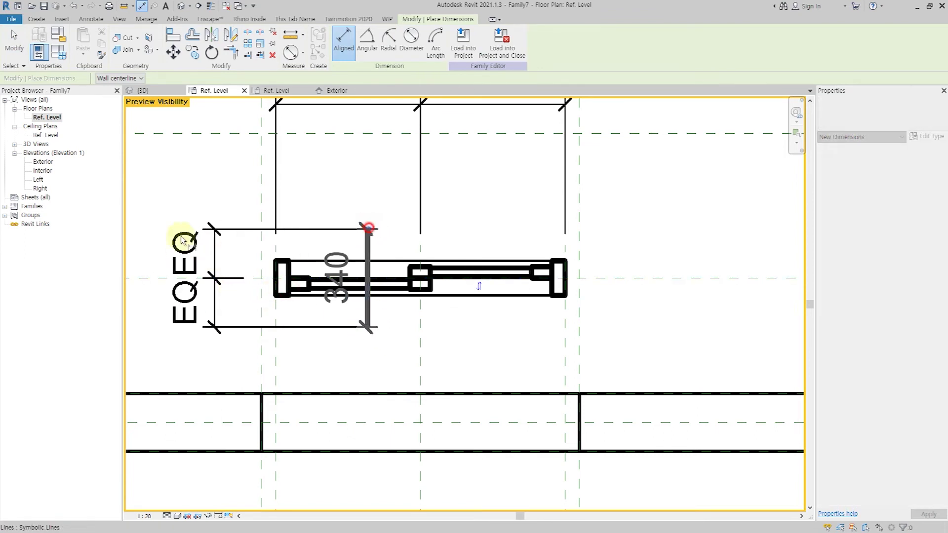
left_click(148, 232)
key("Escape")
key("Escape")
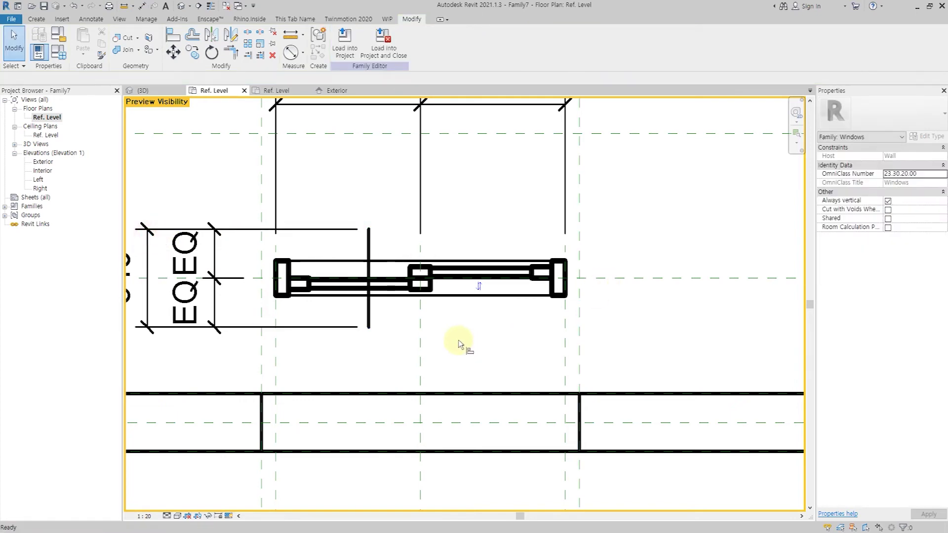
- Align the vertical symbolic line to the window's centre reference plane and lock the alignment
key("l")
left_click(421, 338)
left_click(367, 310)
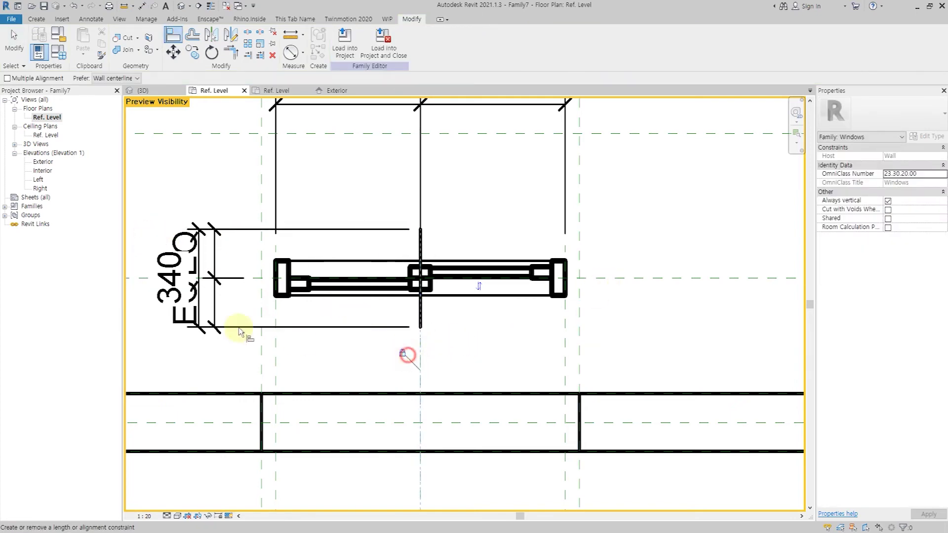
middle_click_drag(200, 308, 355, 308)
key("Escape")
key("Escape")
- Move the overall line dimension clear of the EQ dimension and label it with a new type parameter named _LineLength
left_click(351, 308)
left_click_drag(352, 309, 310, 310)
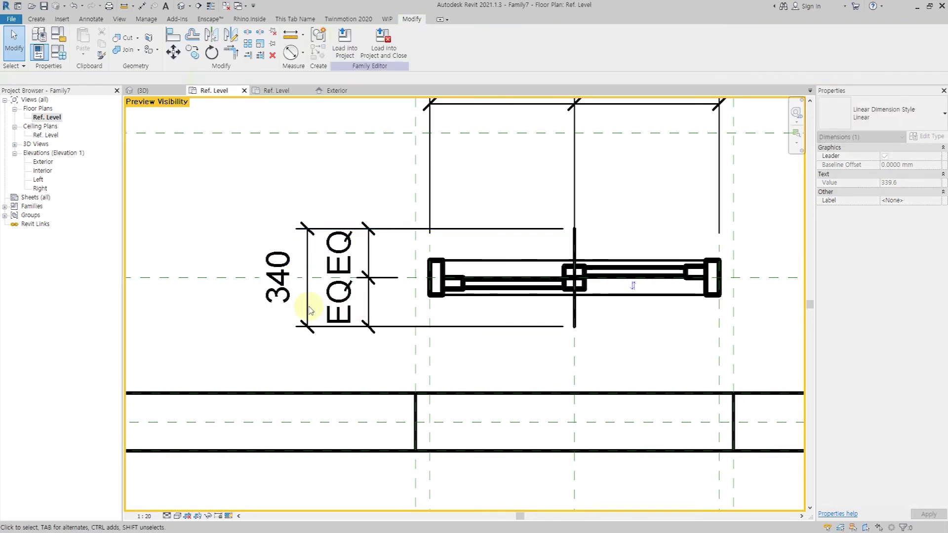
left_click(437, 44)
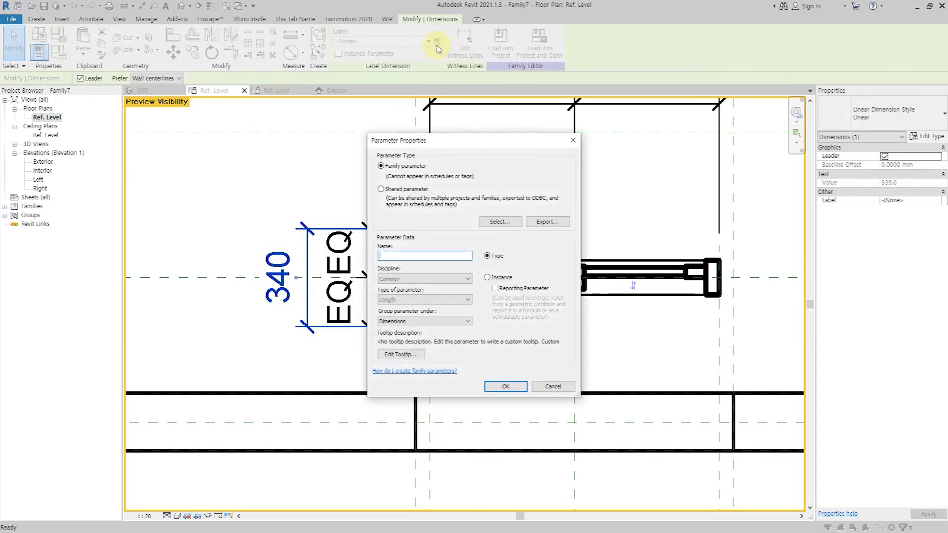
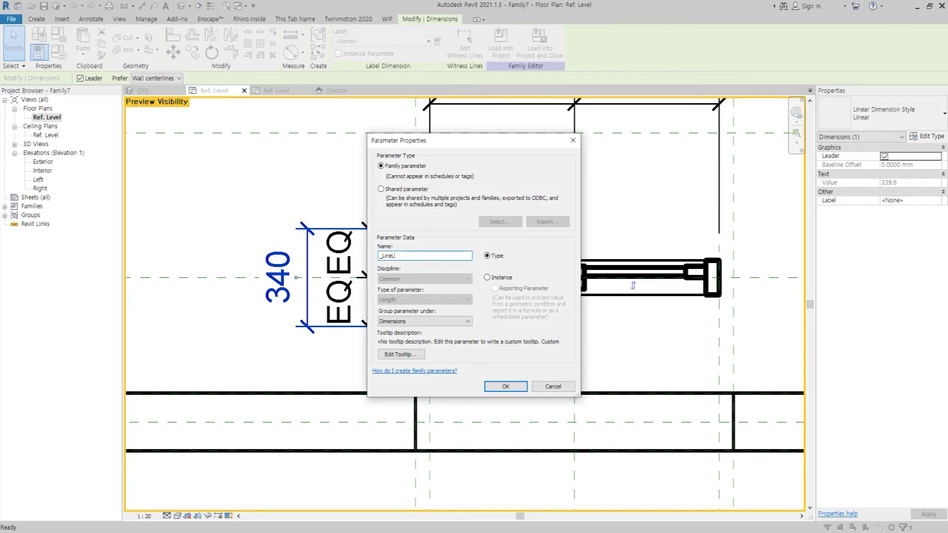
key("Return")
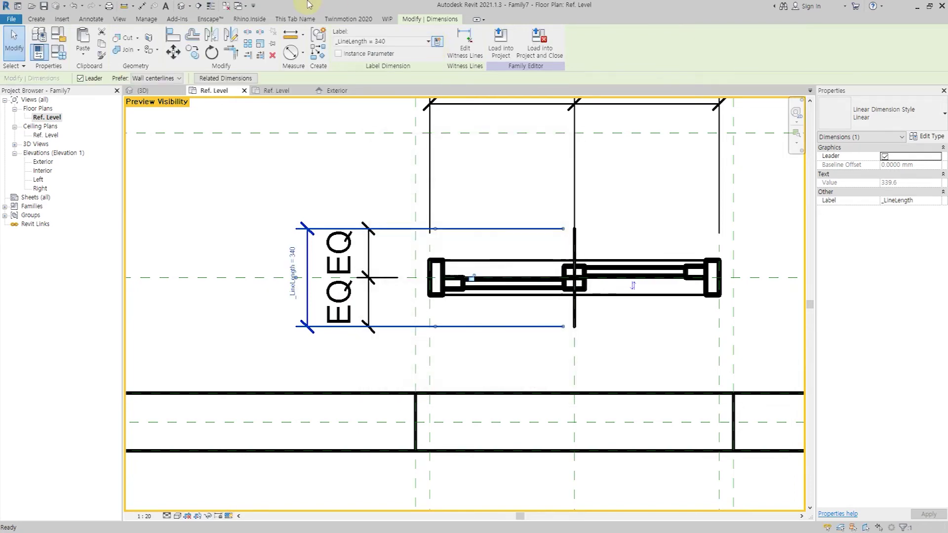
left_click(128, 114)
- Give the _LineLength parameter the formula _FrameWidth + 200 mm in the family types and apply it
left_click(58, 40)
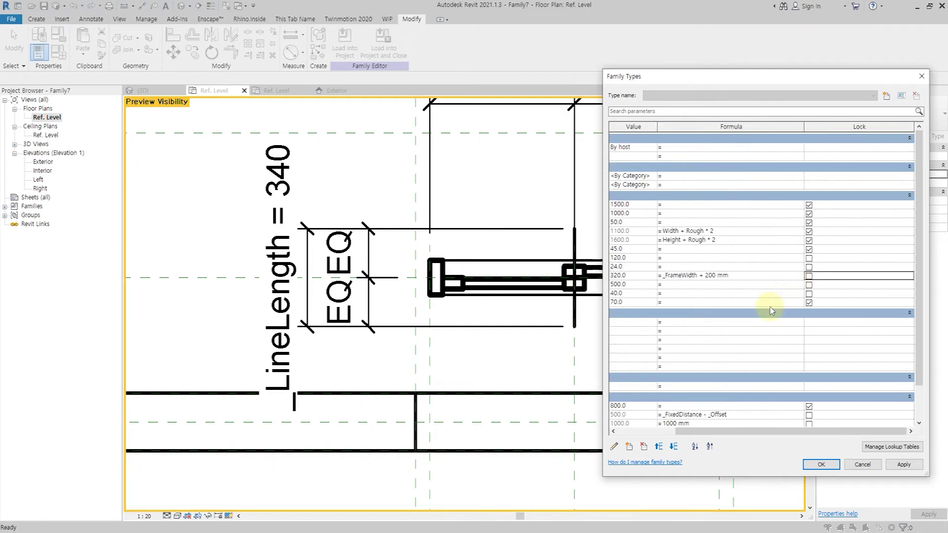
key("Return")
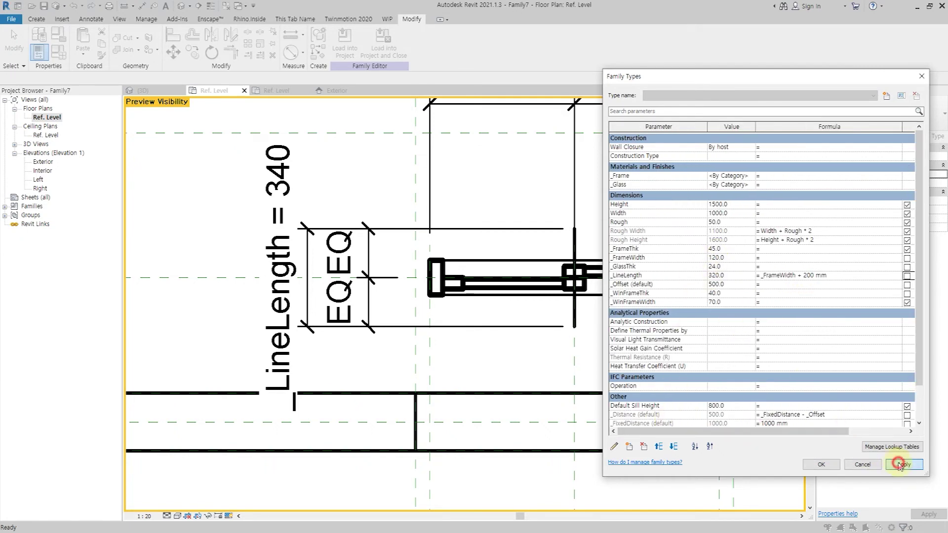
left_click(898, 464)
left_click(661, 275)
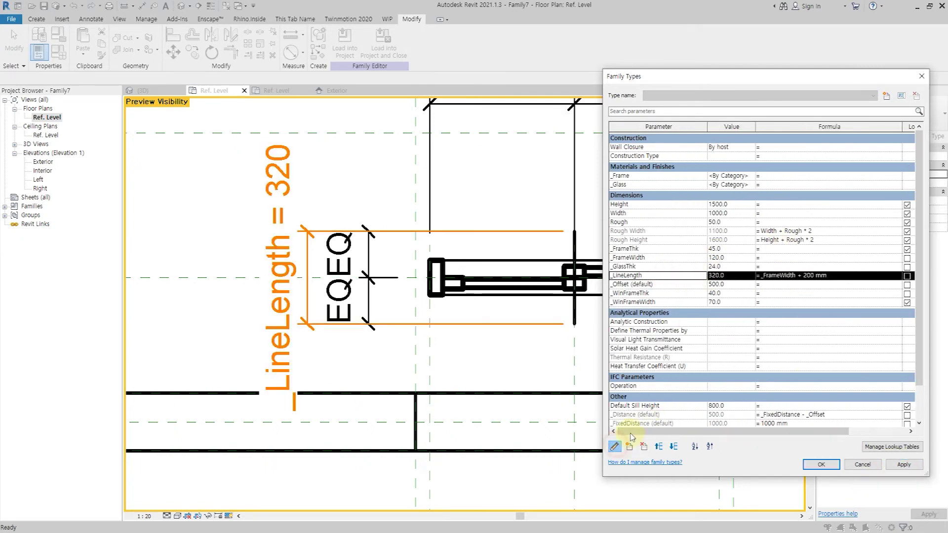
- Regroup the _LineLength parameter under Other in the family types and apply the change
left_click(614, 446)
left_click(705, 328)
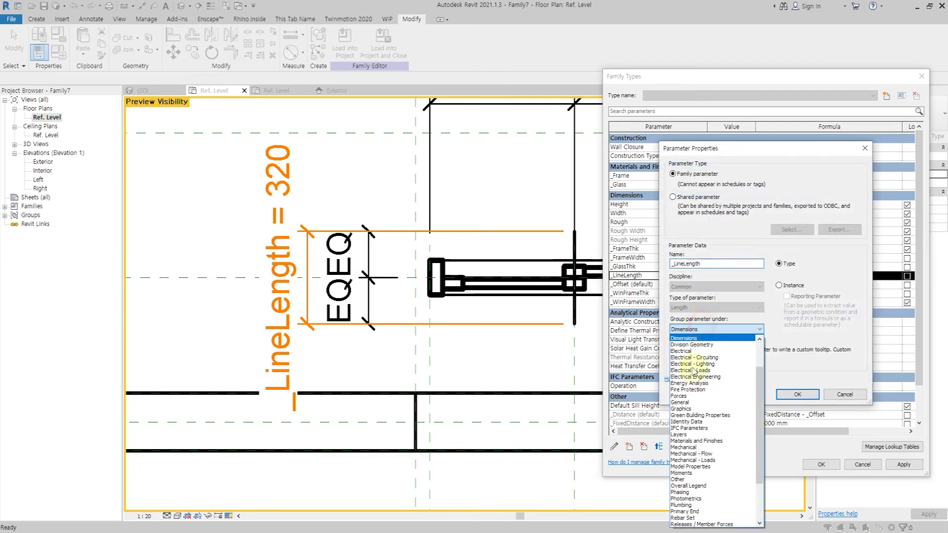
left_click(712, 479)
left_click(796, 394)
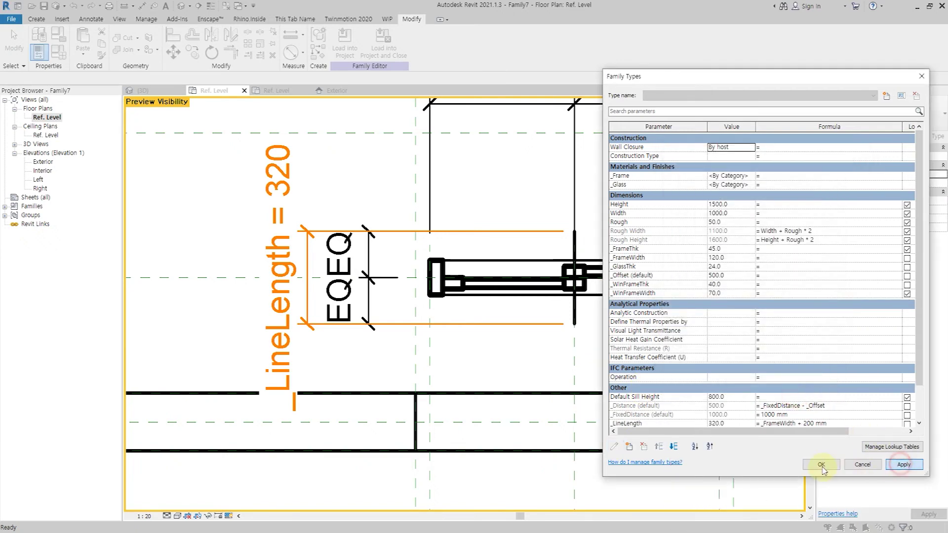
left_click(821, 464)
- Load the window family into the DDF Template 1.0.0.rte project
scroll(612, 356, "down", 4)
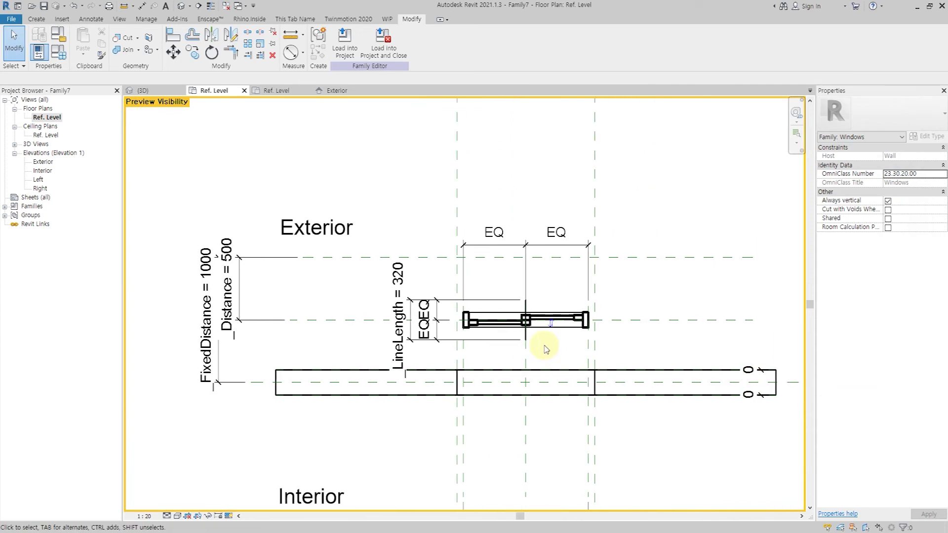
scroll(545, 349, "up", 2)
left_click(235, 8)
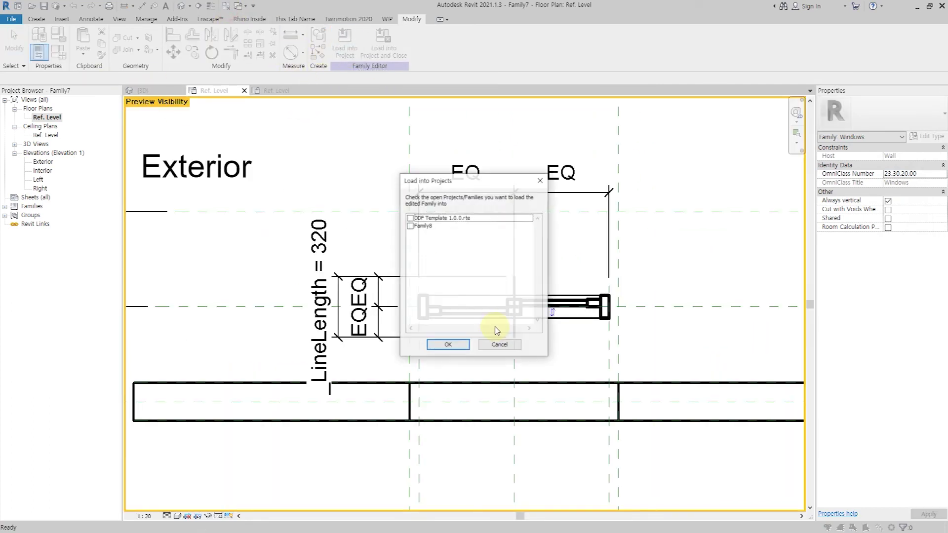
left_click(410, 218)
left_click(446, 346)
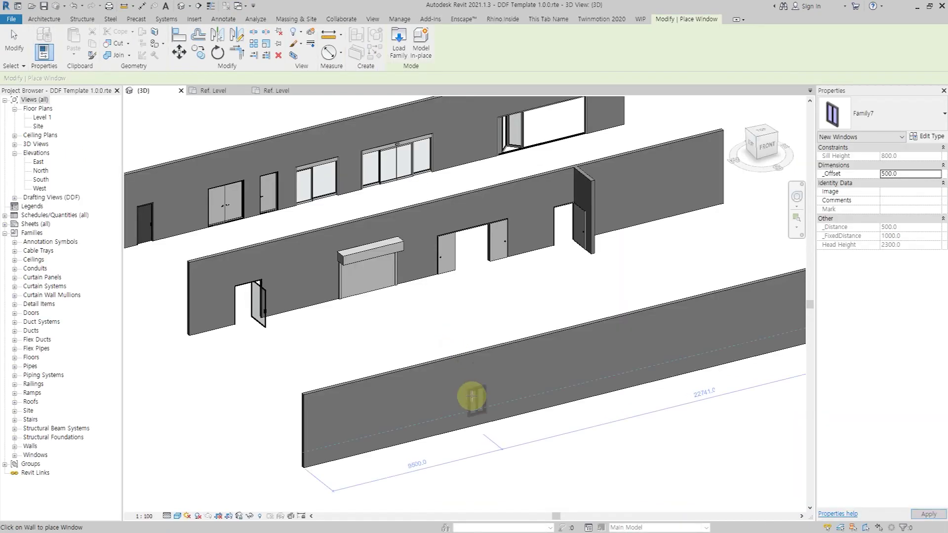
- Place one instance of the loaded window in the empty frontmost wall and end placement
left_click(472, 396)
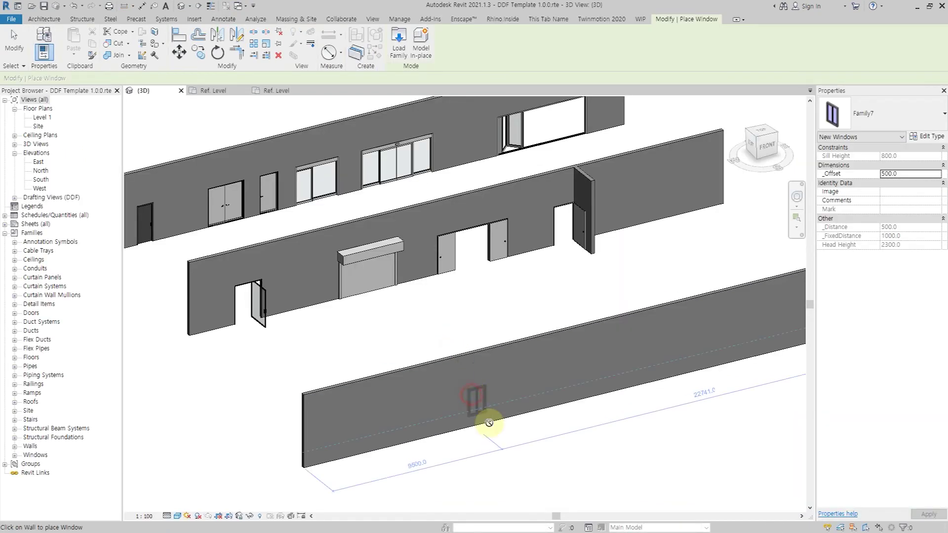
scroll(484, 415, "up", 6)
key("Escape")
key("Escape")
- Assign DDF_PVC to _Frame and DDF_Glass to _Glass in the placed window's type properties
left_click(493, 378)
middle_click_drag(520, 372, 536, 390, "shift")
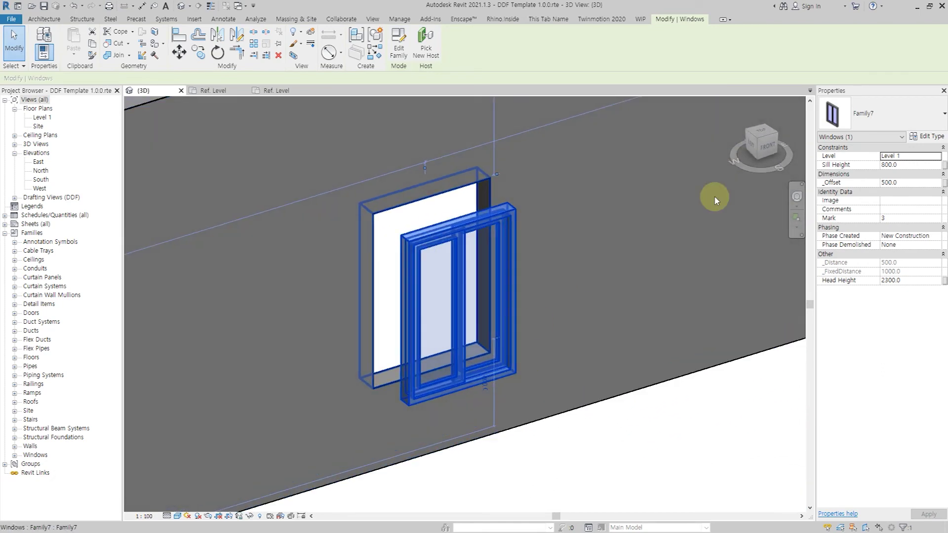
left_click(921, 135)
left_click(873, 168)
left_click(873, 168)
left_click(458, 459)
left_click(875, 177)
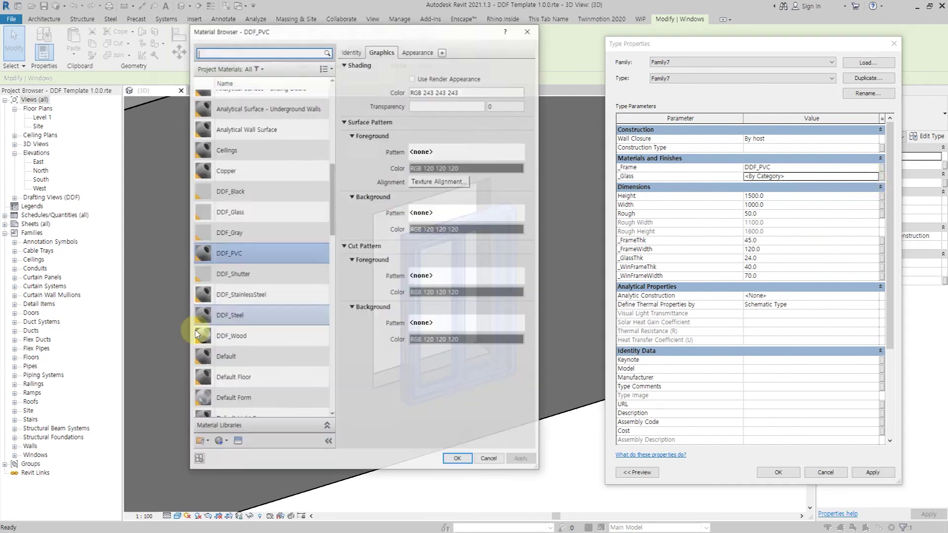
left_click(247, 211)
left_click(454, 460)
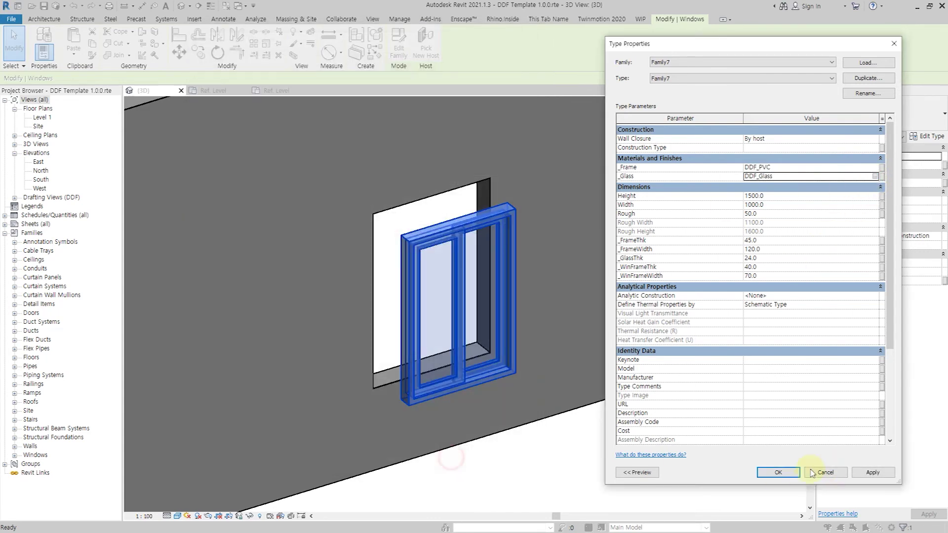
left_click(631, 459)
- Set the 3D view's detail level to Coarse to check the window's simplified display
middle_click_drag(590, 416, 423, 360, "shift")
scroll(541, 418, "up", 2)
left_click(166, 516)
left_click(180, 486)
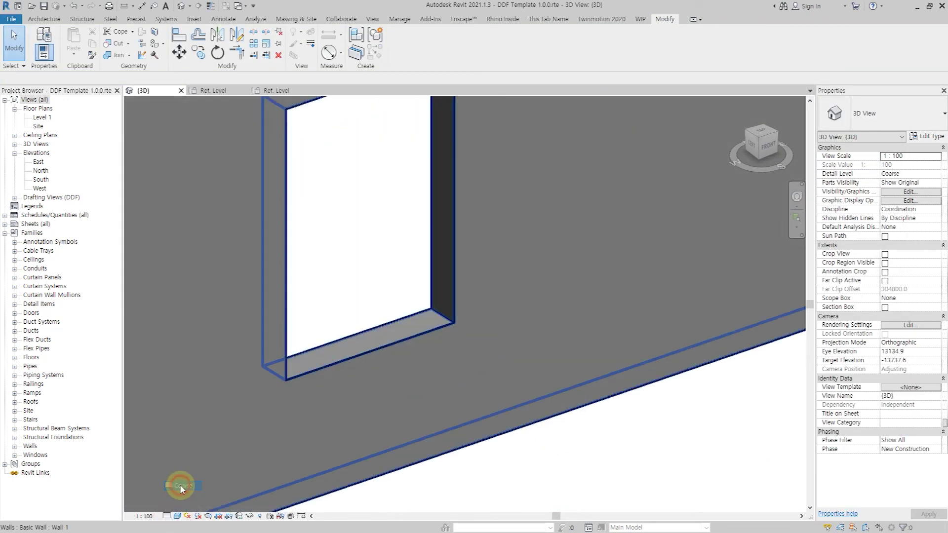
- In the Level 1 floor plan, set the placed window's sill height to 300 mm
double_click(43, 117)
scroll(358, 457, "up", 5)
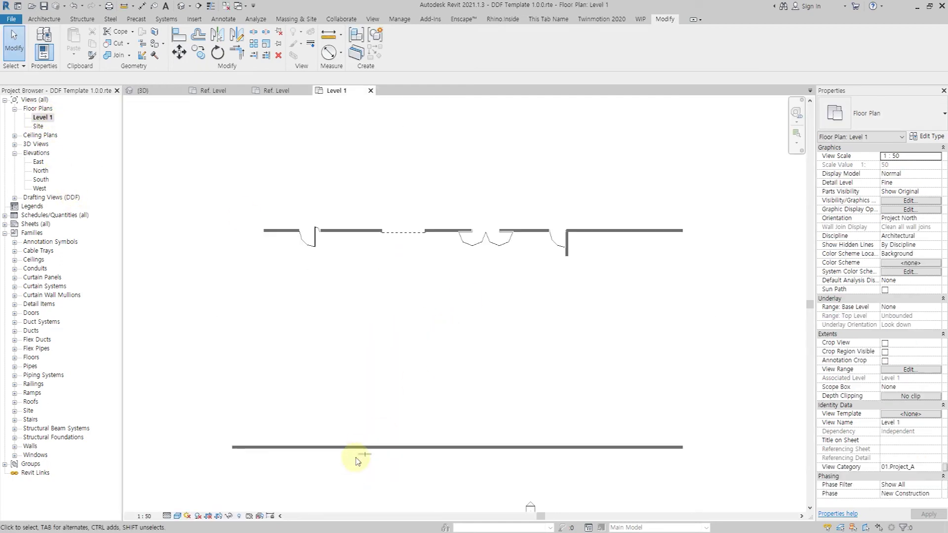
scroll(370, 466, "up", 4)
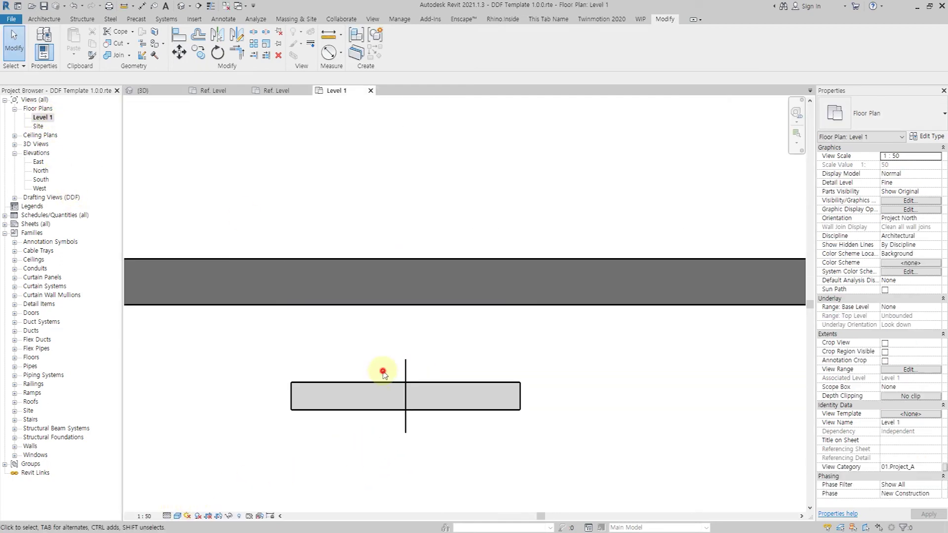
left_click(375, 396)
left_click(467, 457)
middle_click_drag(473, 429, 492, 372)
left_click(489, 351)
left_click(910, 164)
type("300.0")
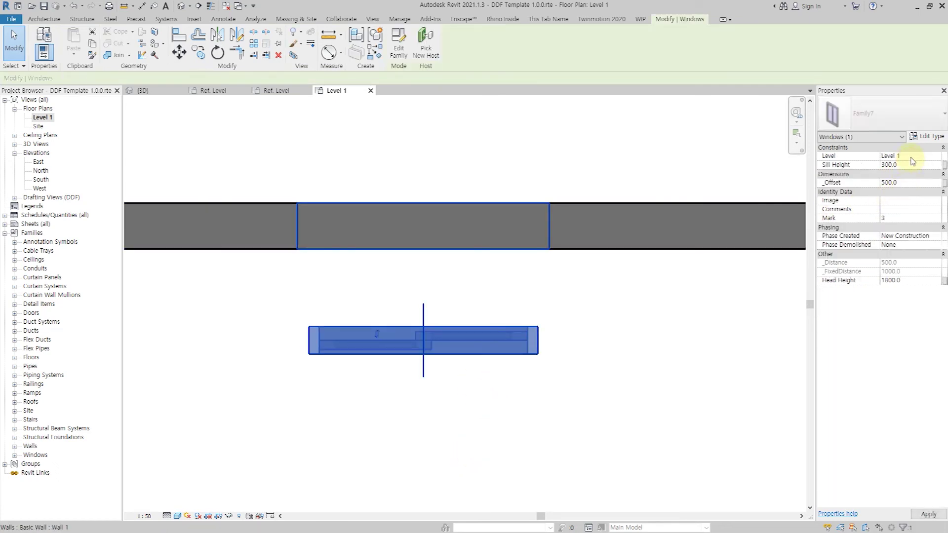
left_click(457, 398)
- Set the Level 1 plan's visual style to Hidden Line and frame the window
scroll(457, 397, "up", 2)
left_click(177, 516)
left_click(199, 476)
scroll(354, 410, "down", 2)
middle_click_drag(354, 410, 357, 442)
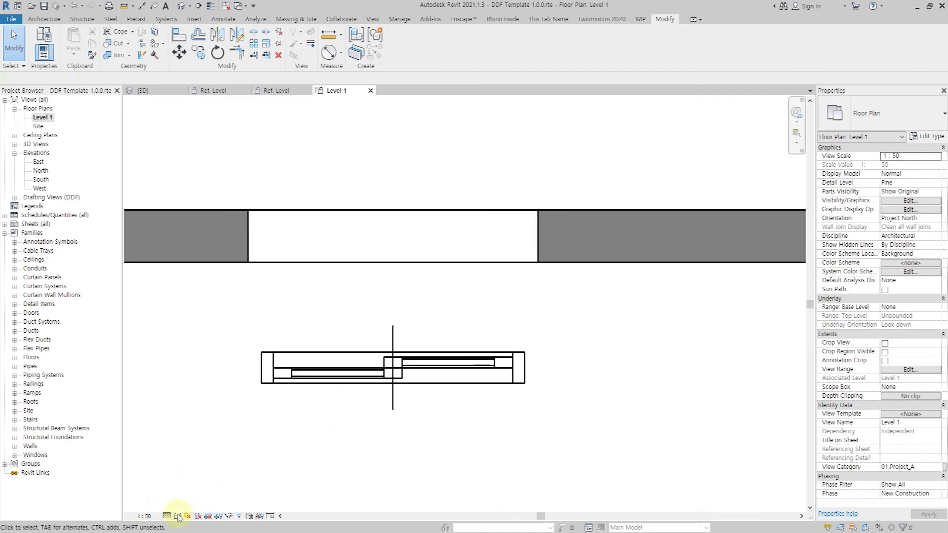
- Check the window's plan display at the Coarse detail level and set the view to Medium
left_click(166, 515)
left_click(182, 485)
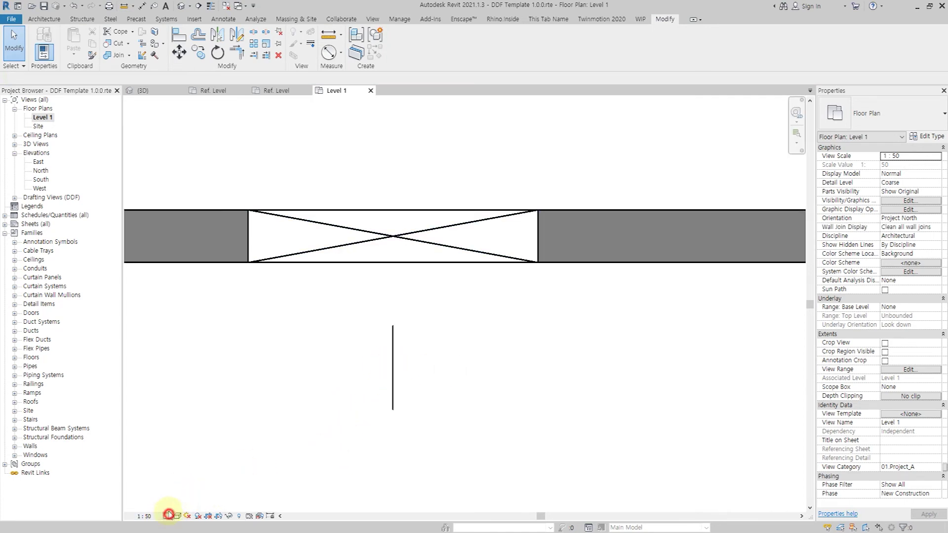
left_click(169, 515)
left_click(182, 495)
- Open the window family for editing and limit the vertical symbolic line's visibility to the Coarse detail level
left_click(391, 395)
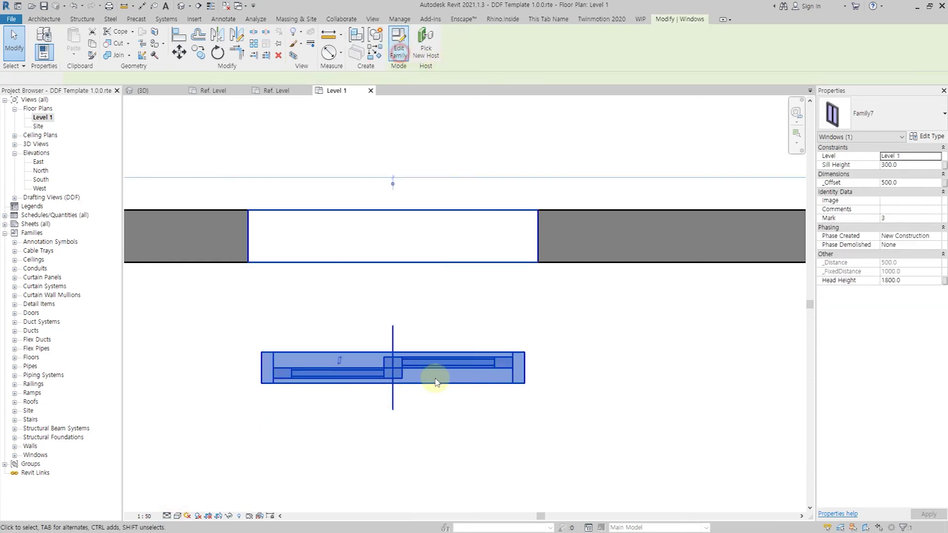
double_click(436, 381)
left_click(514, 282)
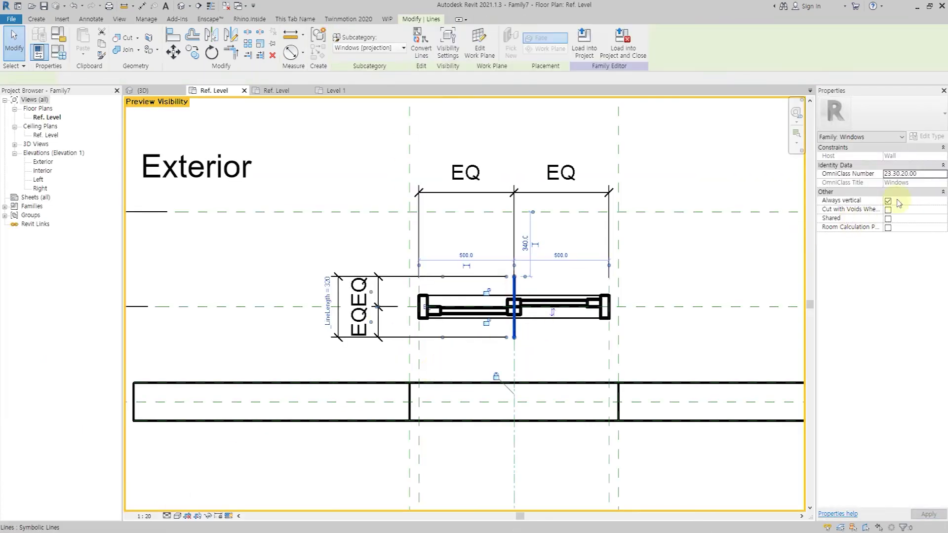
left_click(909, 192)
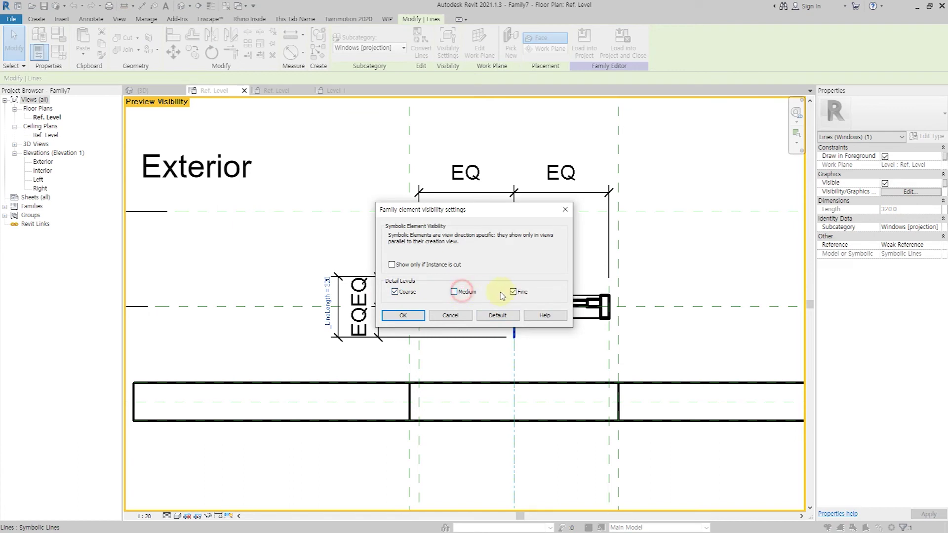
left_click(409, 321)
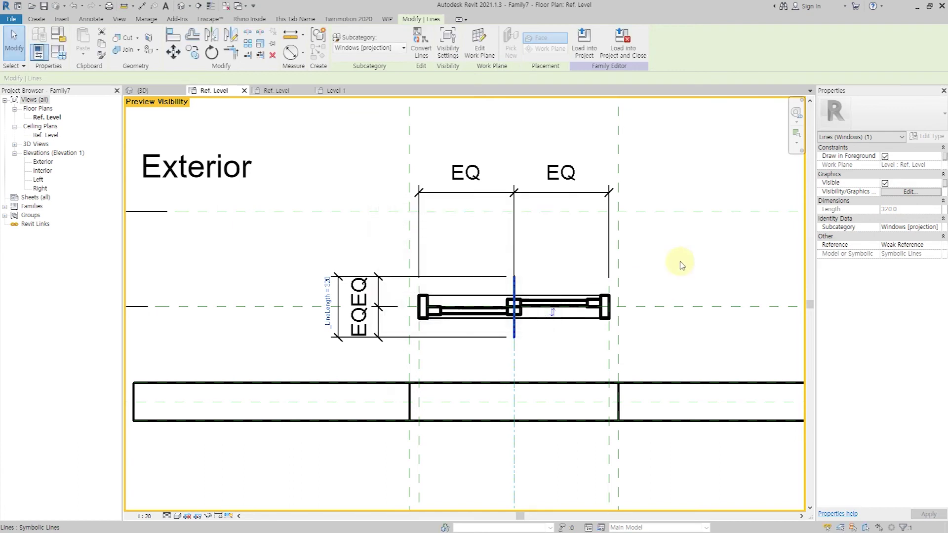
- Open the window family's Exterior elevation and close the inactive views
left_click(683, 261)
double_click(43, 161)
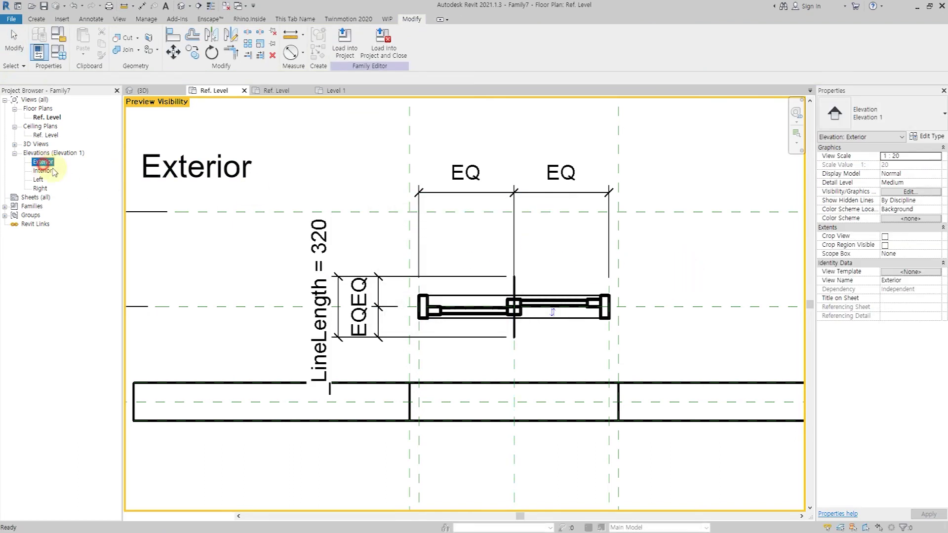
left_click(226, 7)
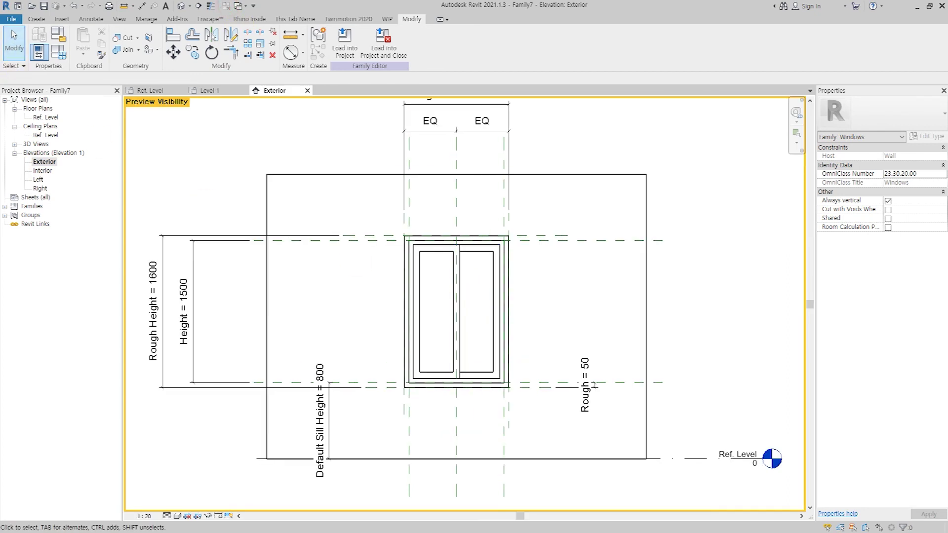
- Create a new family from the English Metric Detail Item.rft template
left_click(11, 19)
mouse_move(34, 56)
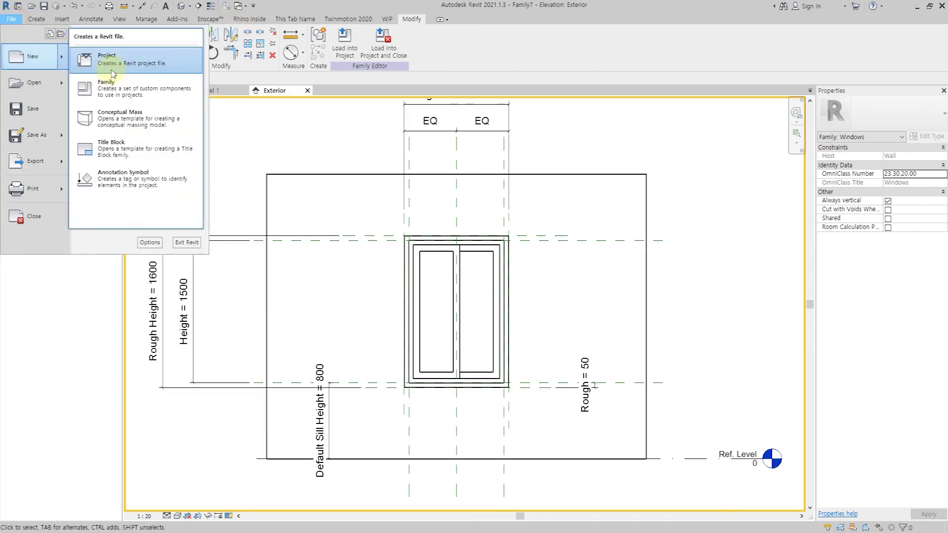
left_click(127, 94)
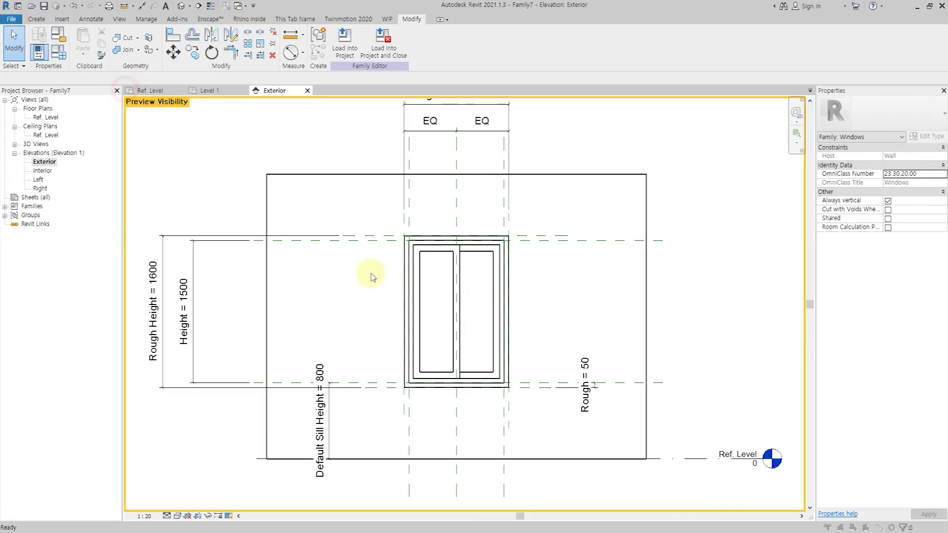
double_click(315, 109)
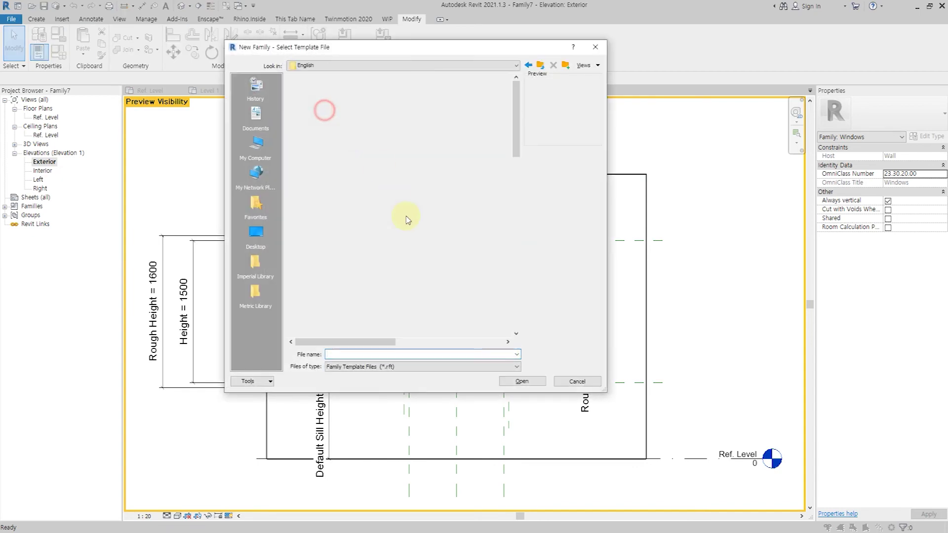
scroll(380, 277, "down", 6)
scroll(379, 301, "down", 5)
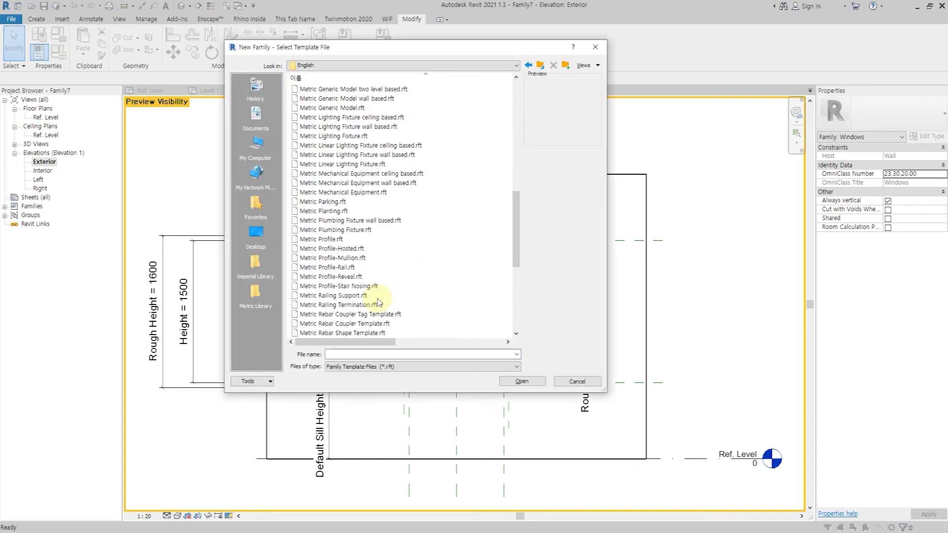
scroll(380, 297, "up", 9)
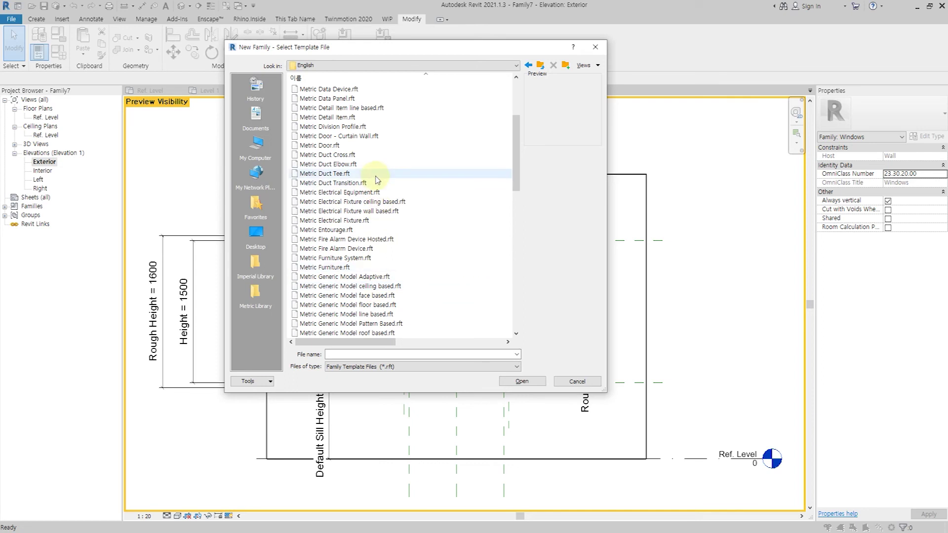
double_click(372, 117)
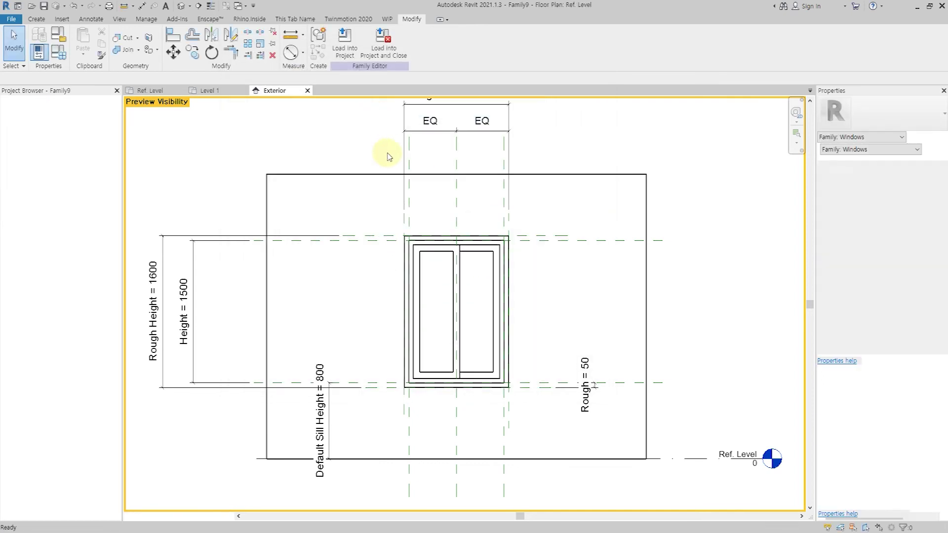
- Draw a vertical reference plane left of the centre plane, crossing the horizontal reference plane
left_click(483, 42)
left_click(417, 255)
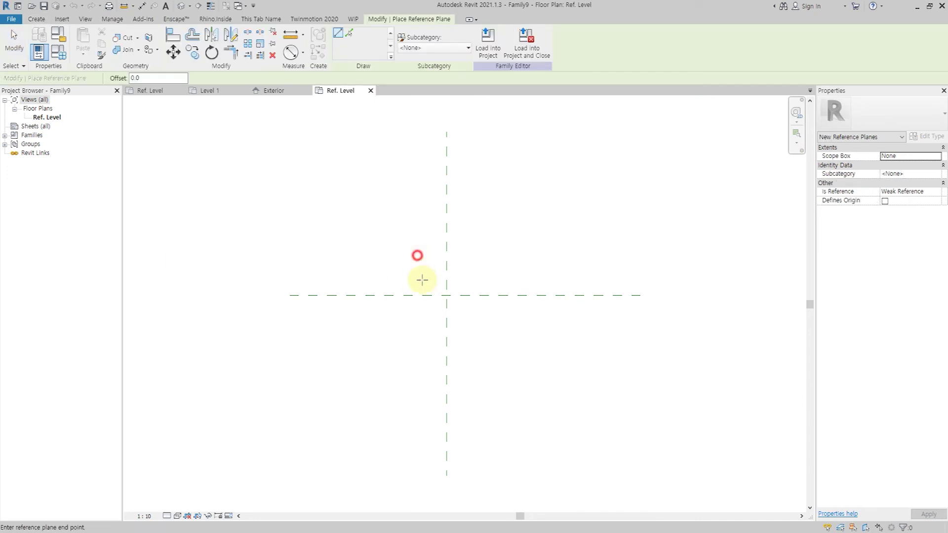
left_click(417, 342)
scroll(429, 316, "up", 3)
key("Escape")
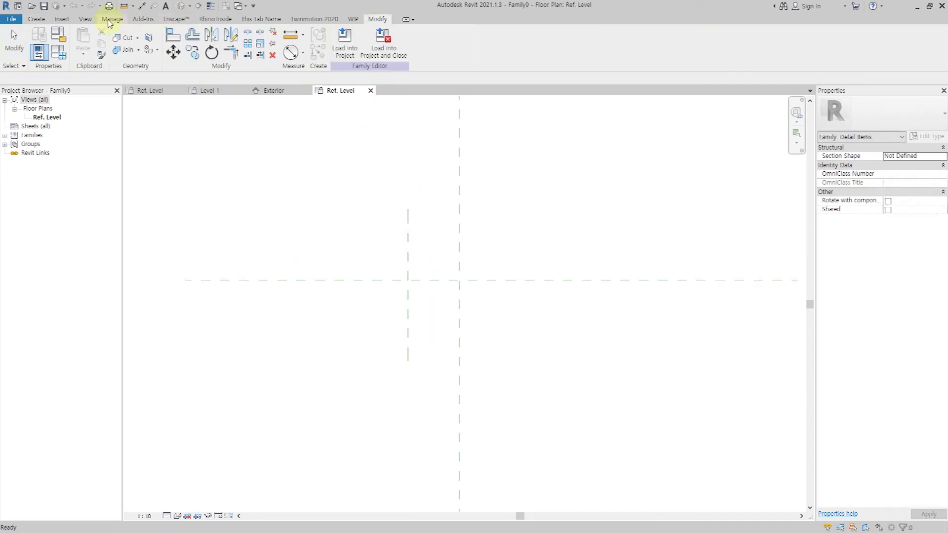
- Draw two slanted arrowhead lines, each about 250 mm long, from the left reference plane's intersection to the vertical centre plane
left_click(33, 19)
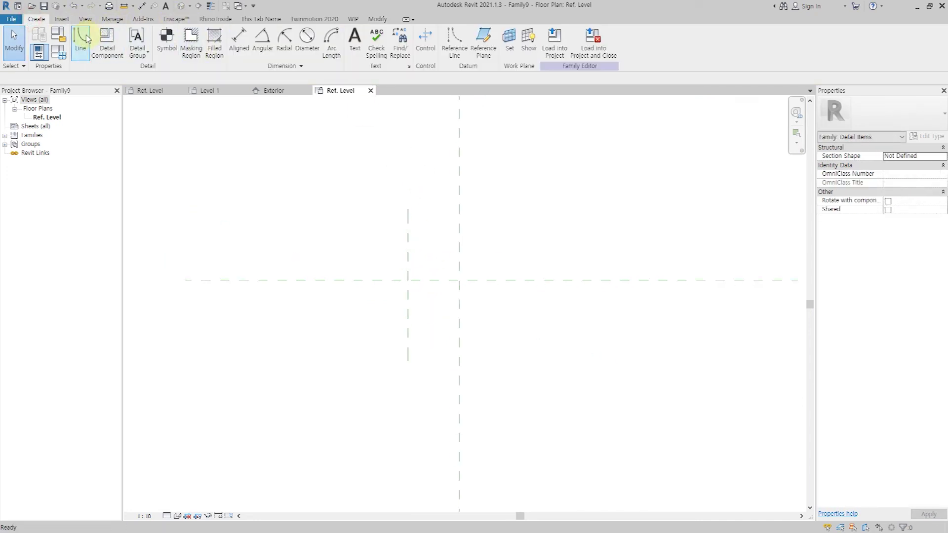
scroll(457, 262, "up", 2)
left_click(381, 291)
left_click(458, 260)
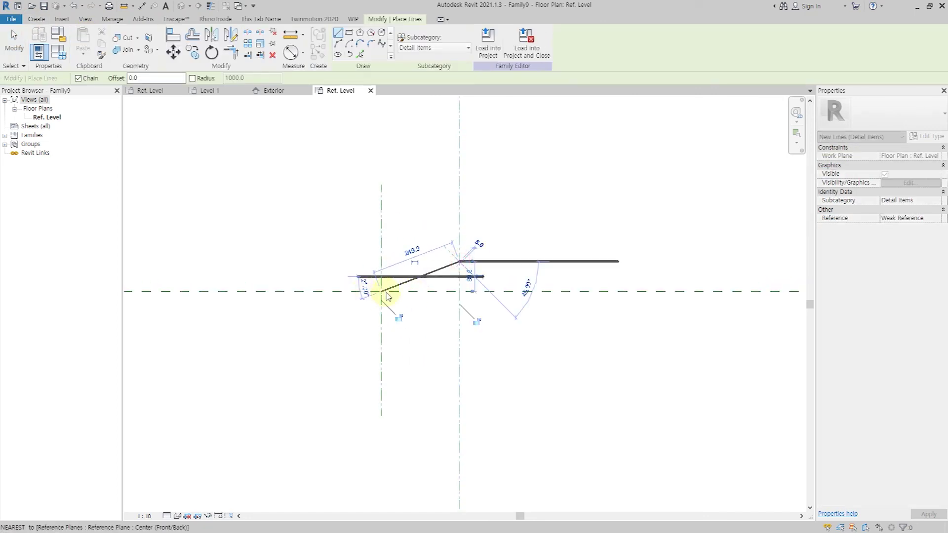
key("Escape")
left_click(381, 291)
left_click(458, 322)
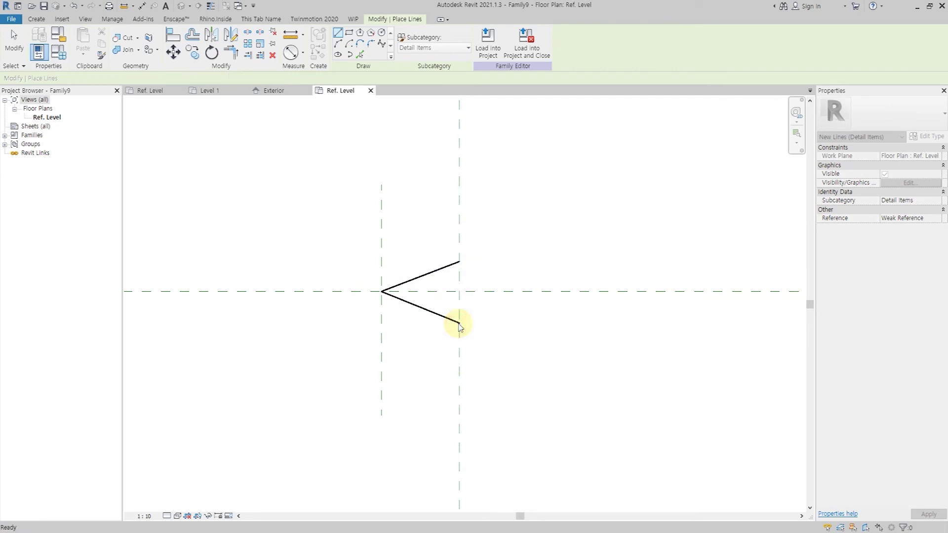
key("Escape")
key("Escape")
- Dimension both free line endpoints to the horizontal reference plane and make the spacing equal
key("d")
key("i")
left_click(477, 292)
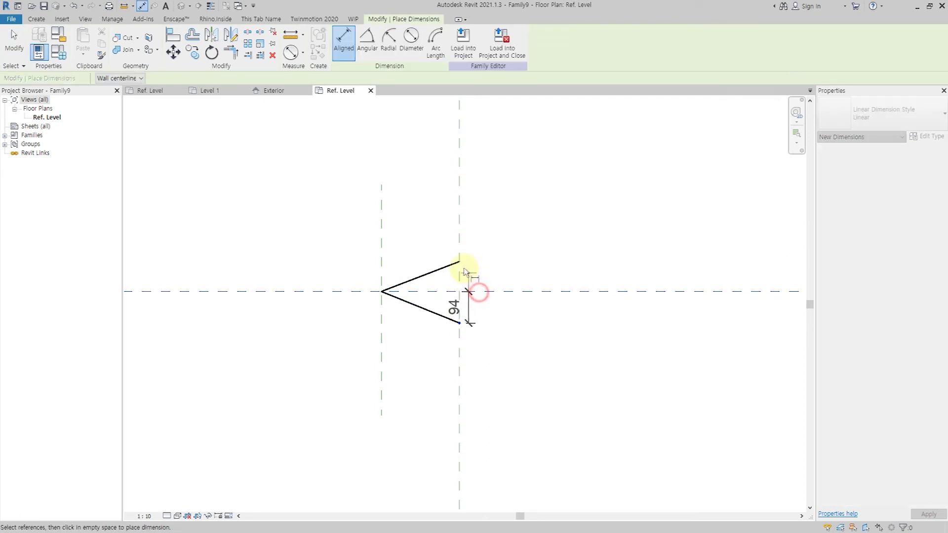
left_click(528, 275)
left_click(484, 291)
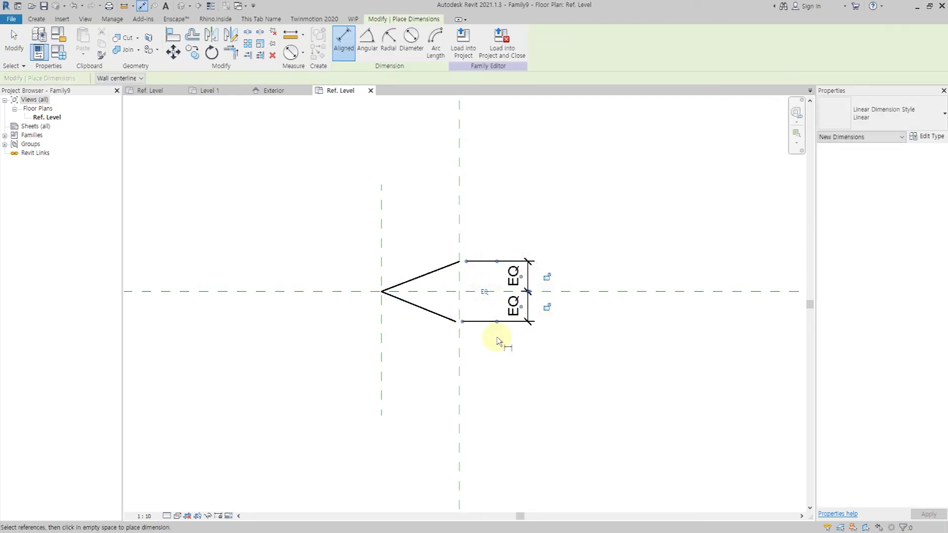
key("Escape")
key("Escape")
- Stretch the lower slanted line's free endpoint to the vertical centre plane
left_click(451, 319)
scroll(454, 320, "up", 4)
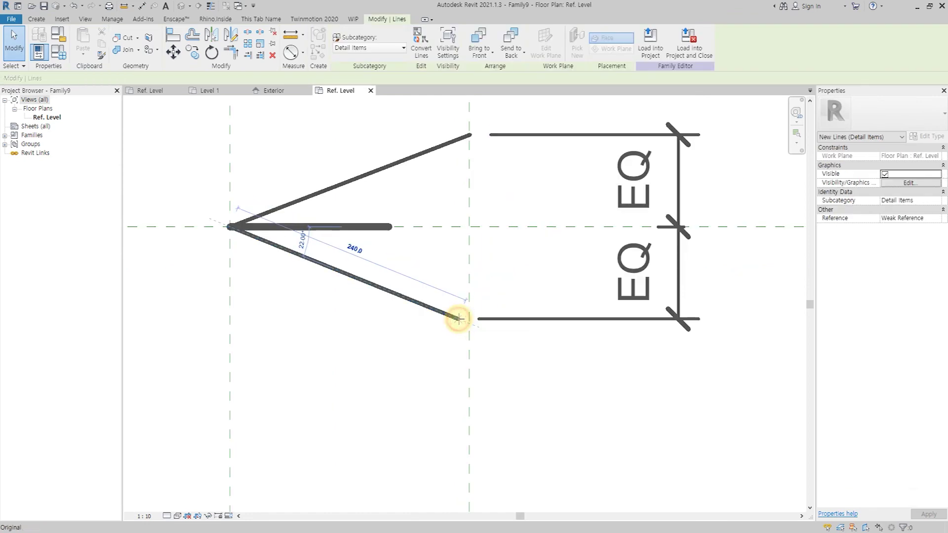
left_click_drag(458, 319, 469, 321)
key("Escape")
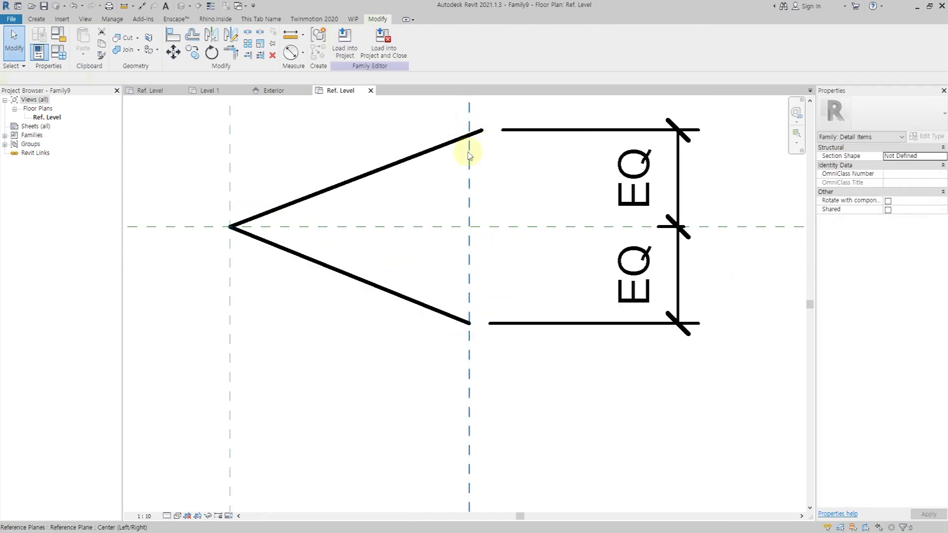
- Delete the two slanted arrowhead lines together with their equal-spacing dimension
scroll(468, 154, "down", 1)
left_click_drag(451, 180, 419, 260)
key("Delete")
- Create detail lines offset about 25 mm to both sides of the horizontal reference plane and to the left of the vertical centre plane
left_click(36, 19)
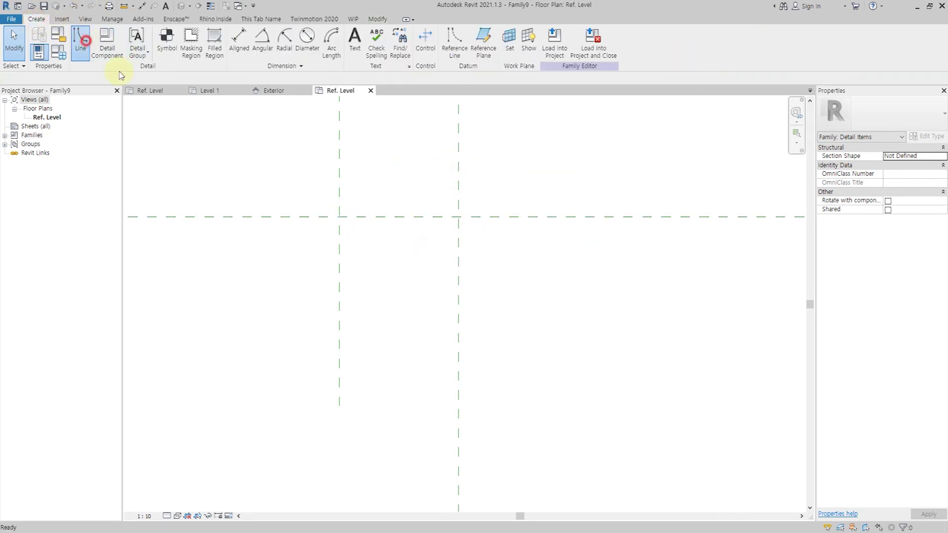
left_click(85, 42)
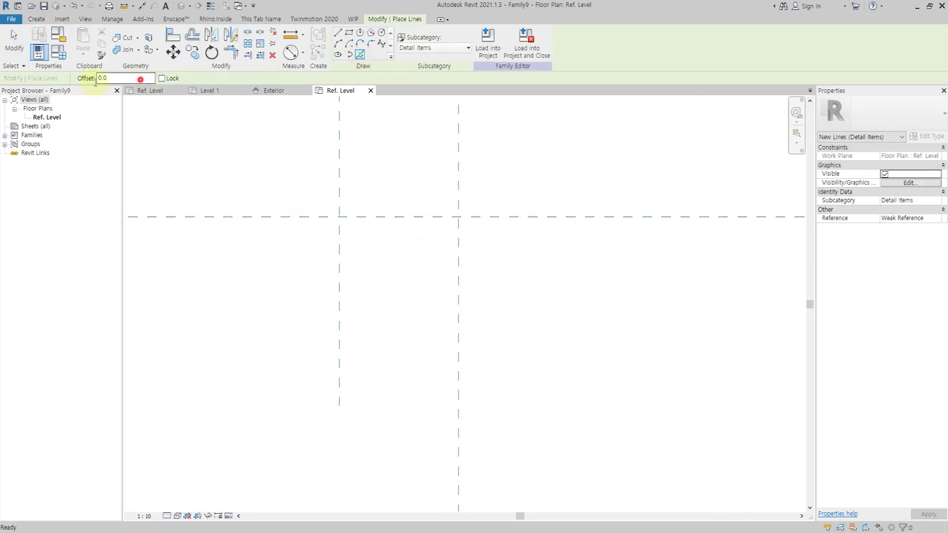
left_click(428, 220)
left_click(458, 187)
key("Escape")
key("Escape")
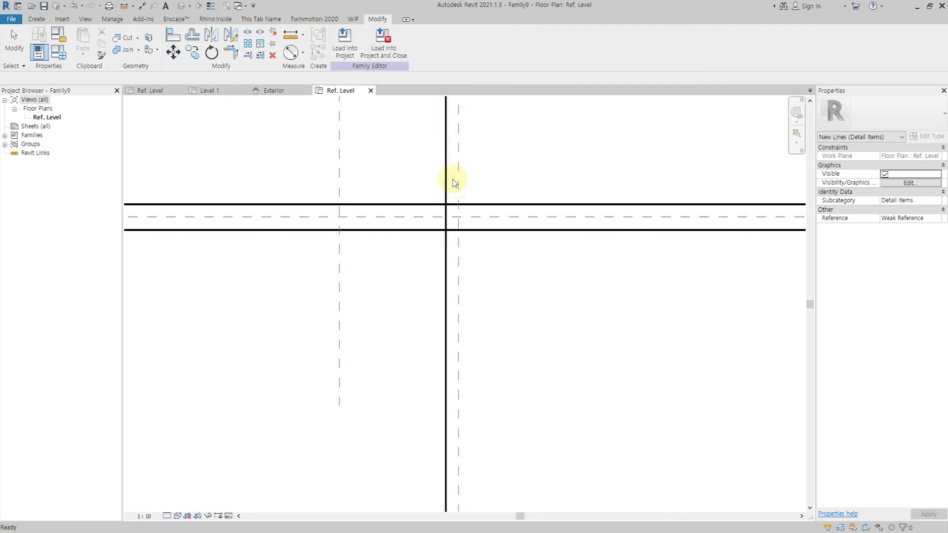
middle_click_drag(457, 176, 433, 243)
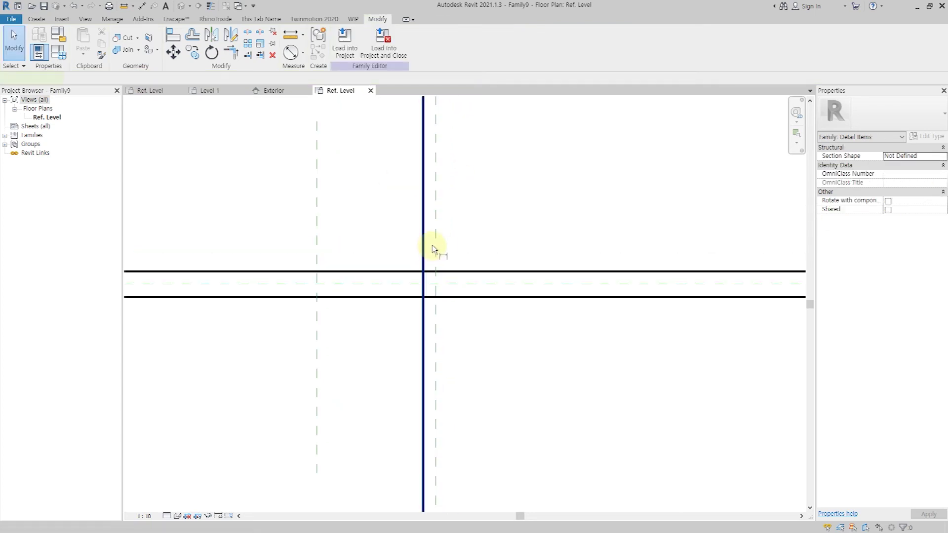
- Dimension the distance between the left reference plane and the vertical centre plane
key("d")
key("i")
scroll(434, 296, "up", 1)
left_click(436, 241)
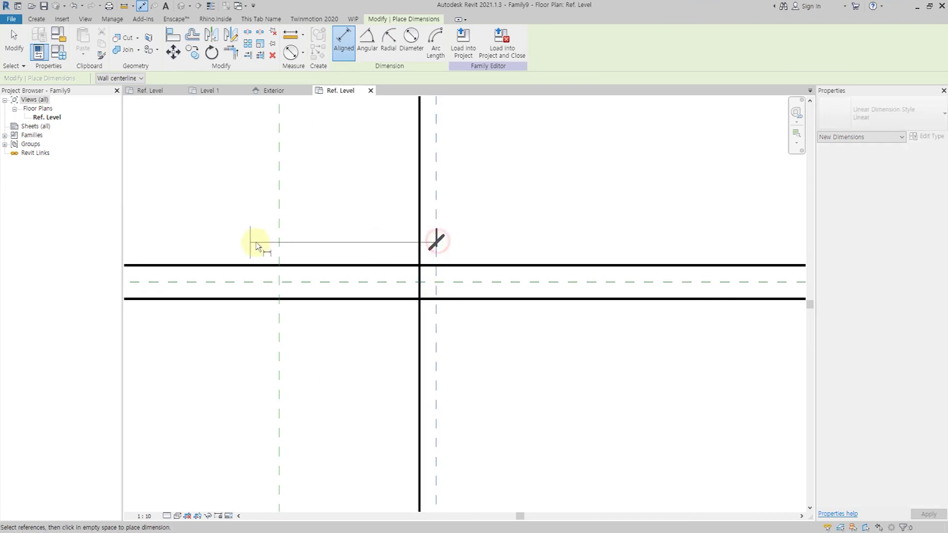
left_click(280, 244)
key("Escape")
left_click(434, 253)
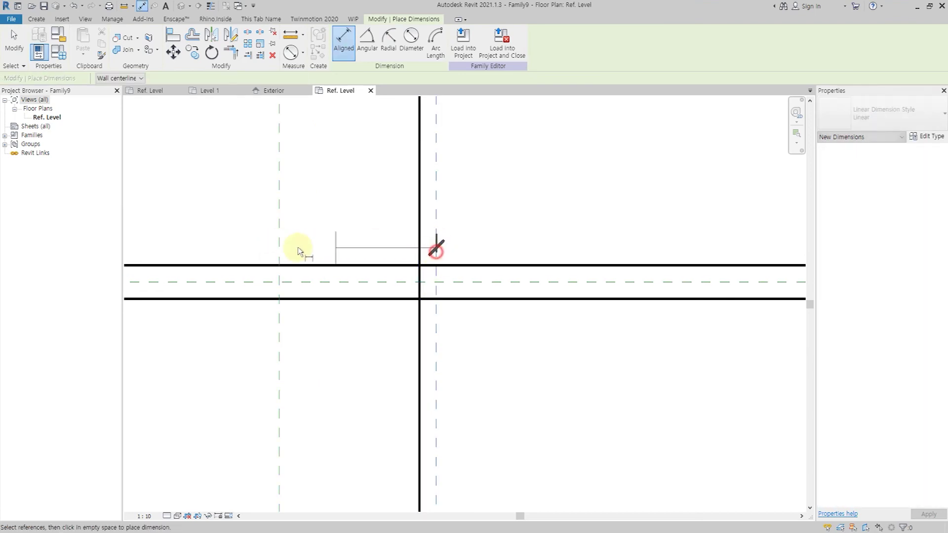
left_click(282, 257)
left_click(313, 214)
key("Escape")
key("Escape")
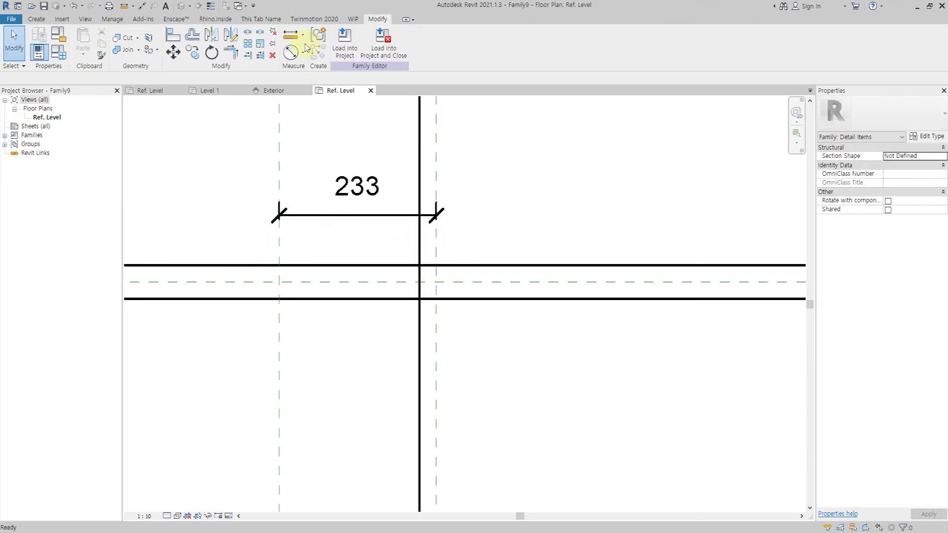
- Draw a closed triangle from the left plane's intersection to the points where the horizontal offset lines cross the vertical centre plane
left_click(43, 20)
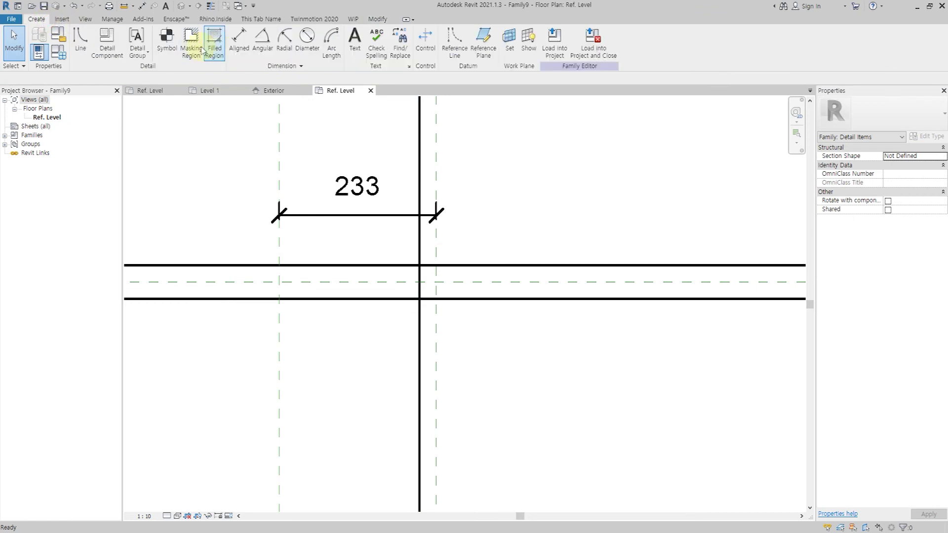
left_click(436, 266)
left_click(278, 282)
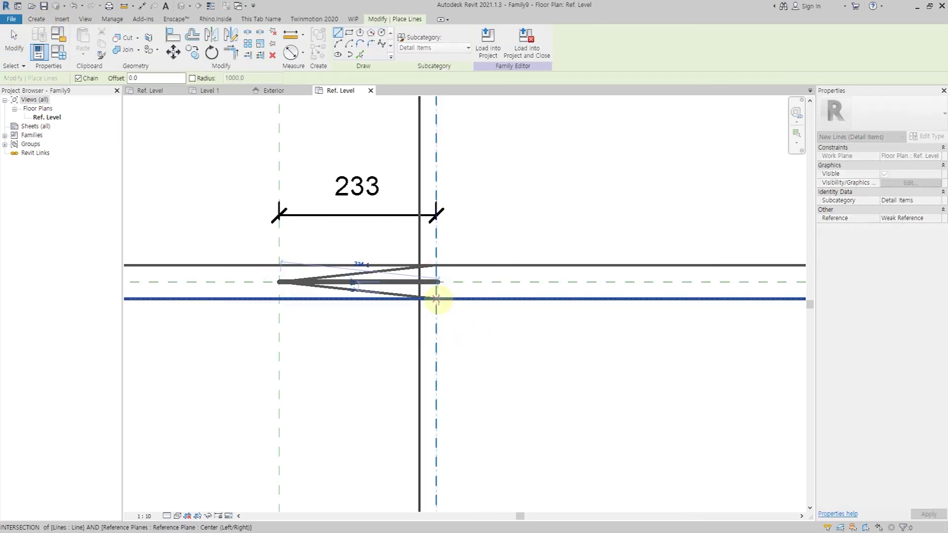
left_click(436, 299)
left_click(435, 266)
key("Escape")
key("Escape")
- Delete the two horizontal offset guide lines above and below the horizontal reference plane
left_click(221, 298)
key("Delete")
left_click(227, 265)
key("Delete")
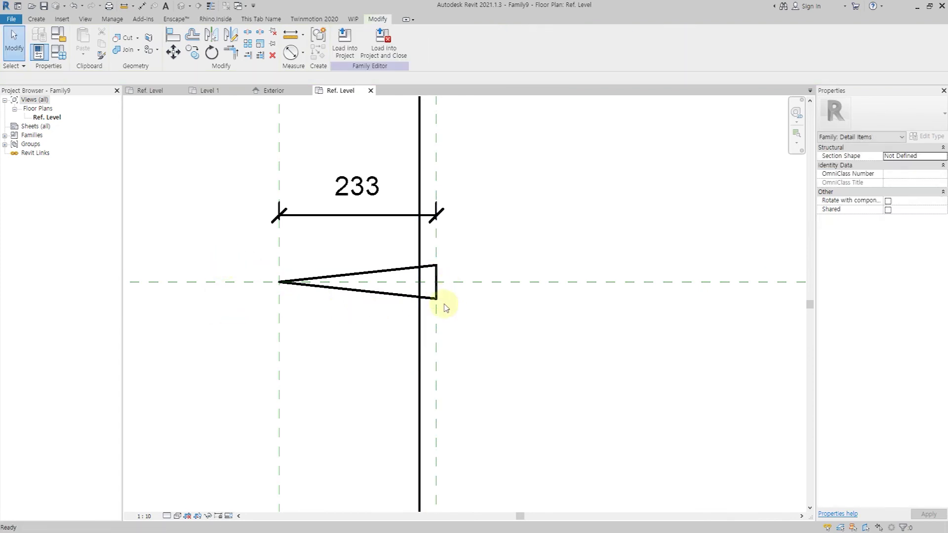
- Dimension the triangle's two base corners to the horizontal reference plane and make the spacing equal
key("d")
key("i")
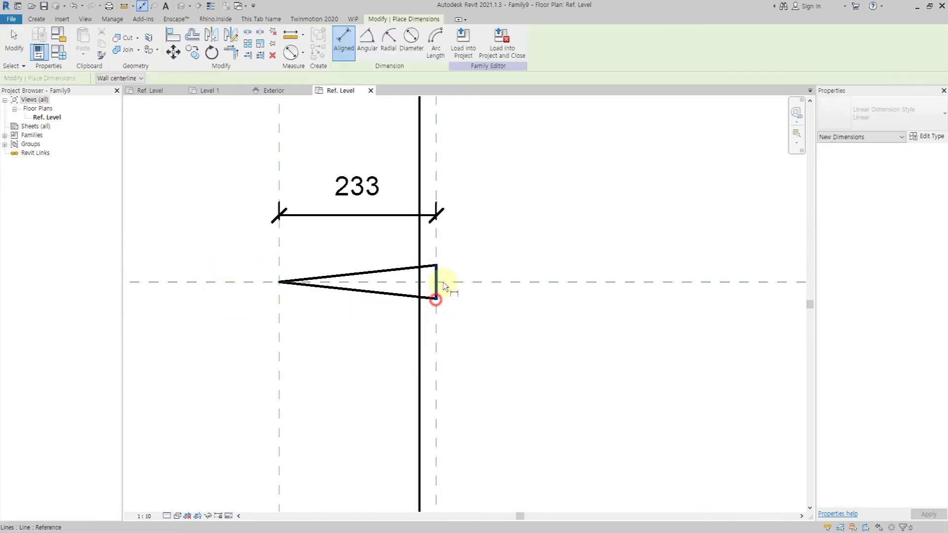
left_click(447, 281)
left_click(435, 266)
left_click(518, 282)
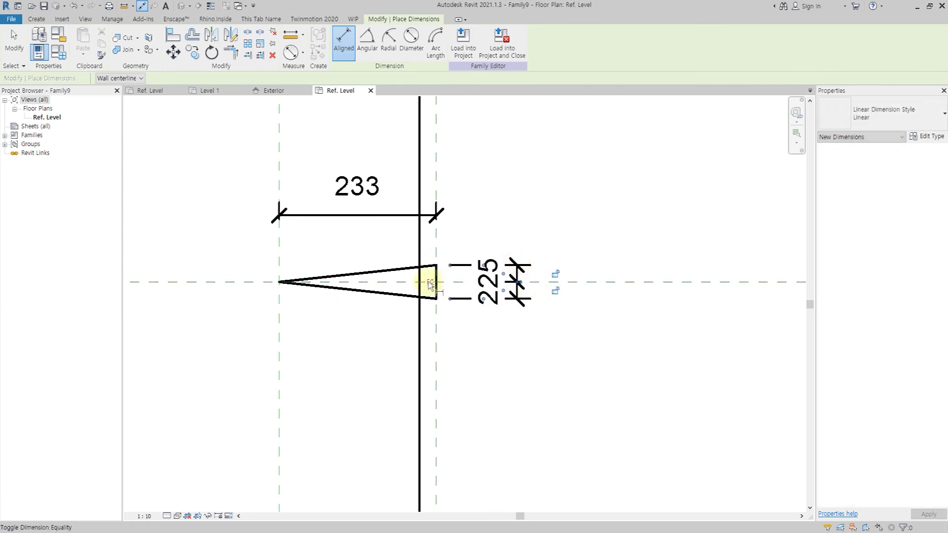
left_click(429, 283)
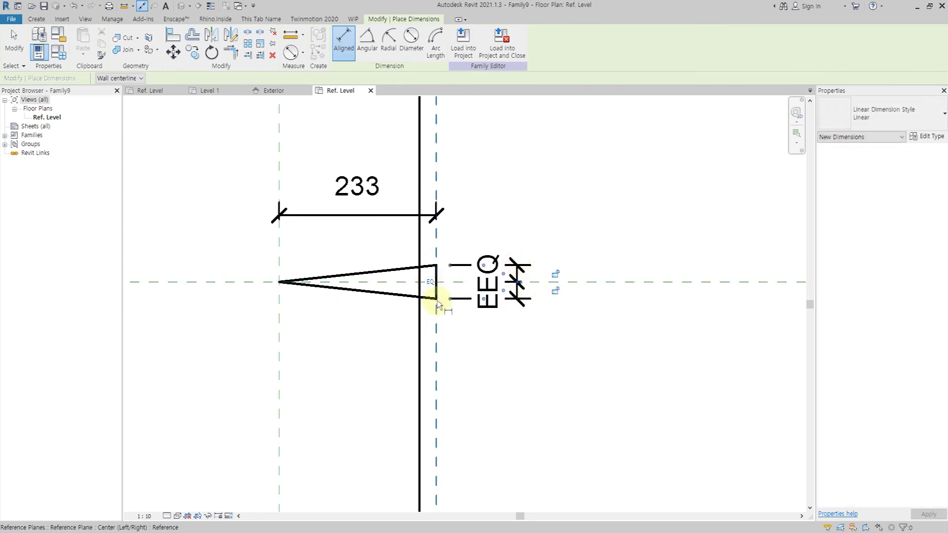
left_click(436, 266)
key("Escape")
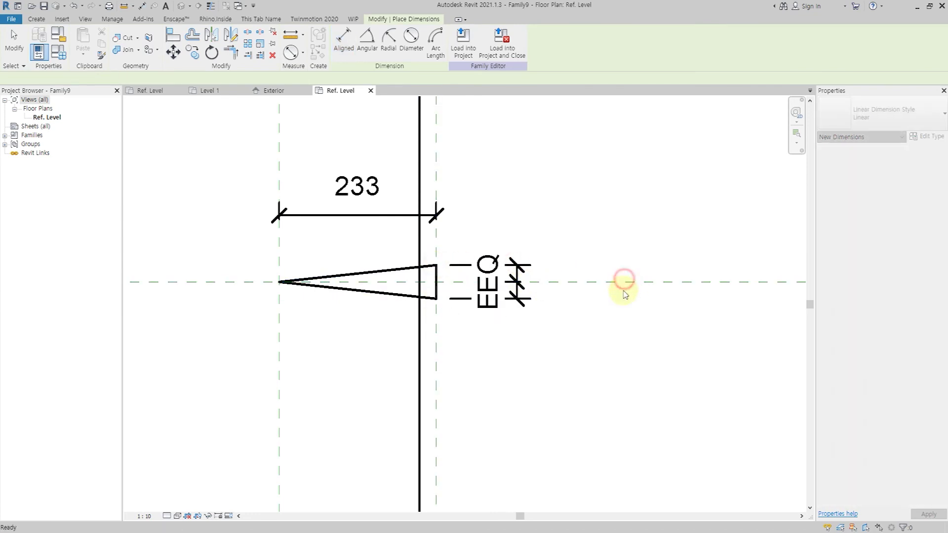
key("Escape")
- Add an overall dimension between the triangle's two base corners
key("d")
key("i")
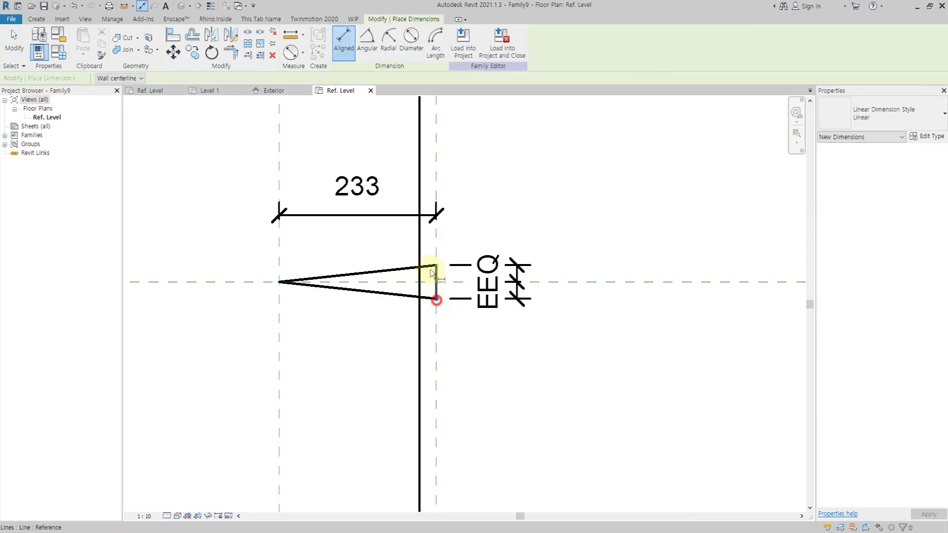
left_click(622, 235)
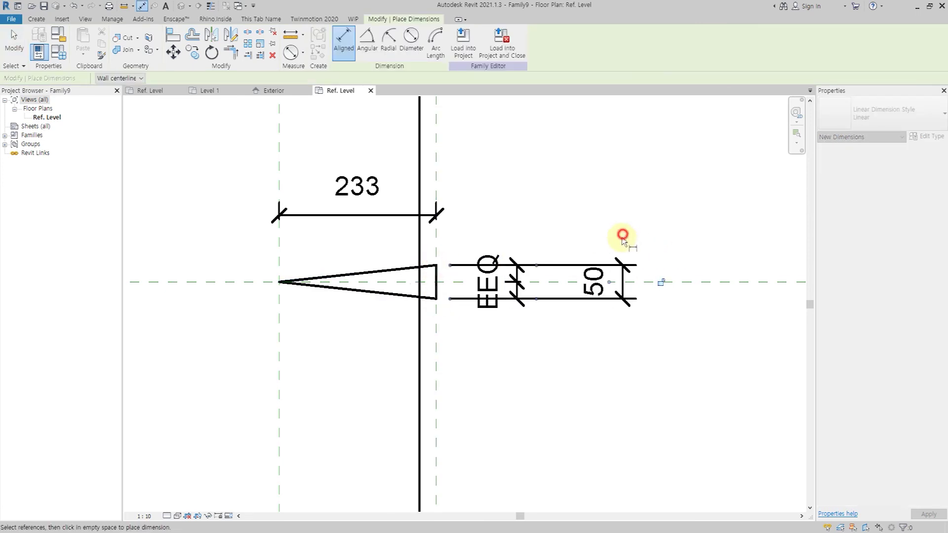
key("Escape")
- Label the triangle's base and length dimensions with a new type parameter named _Size
left_click(623, 269)
left_click(380, 214, "ctrl")
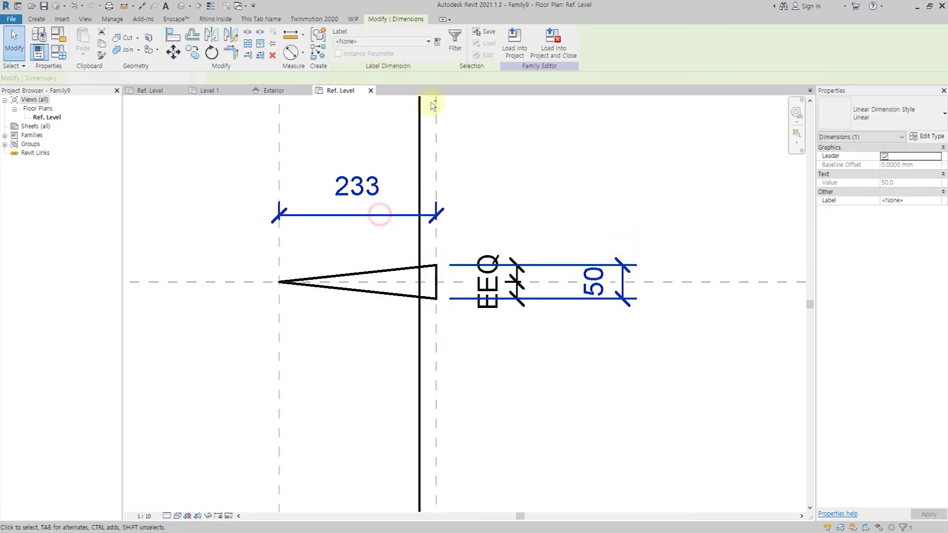
left_click(438, 42)
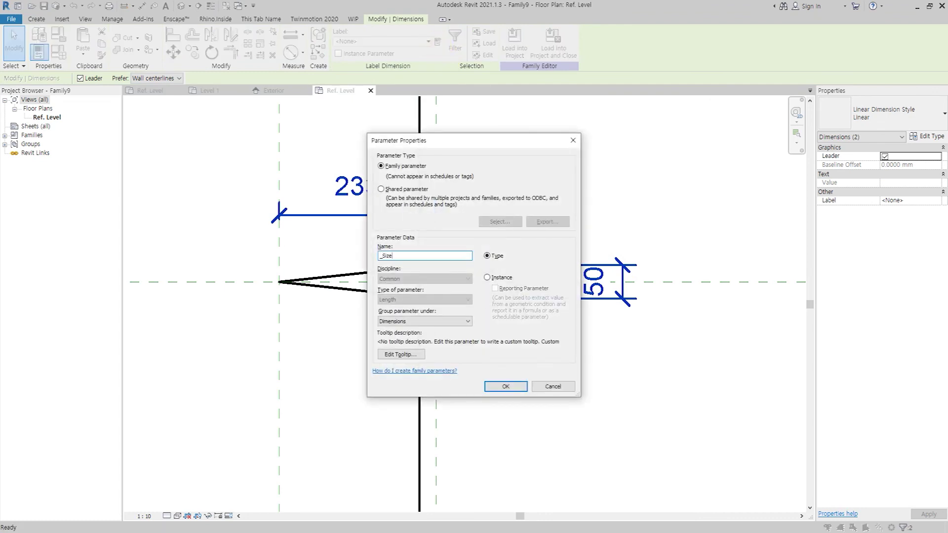
key("Return")
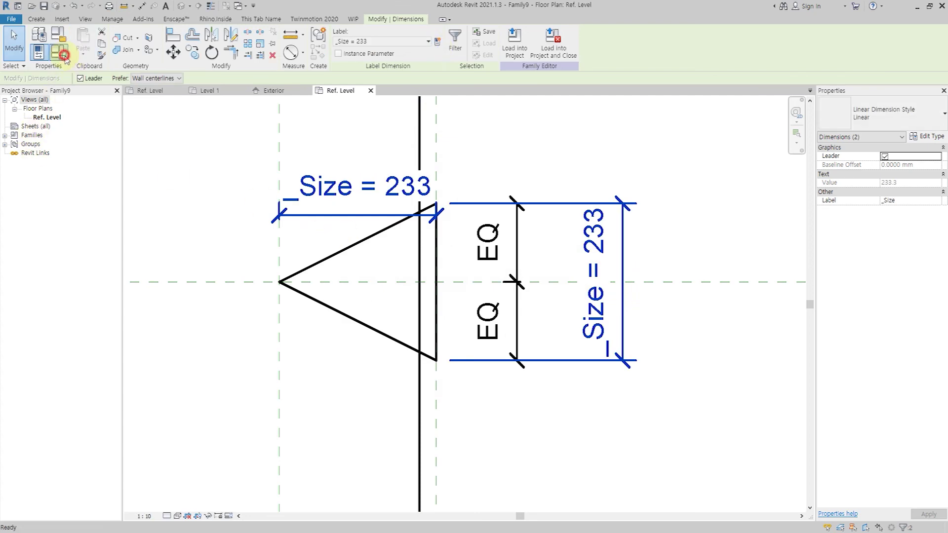
- Set the _Size parameter to 50 mm and delete the leftover vertical guide line beside the centre plane
left_click(61, 53)
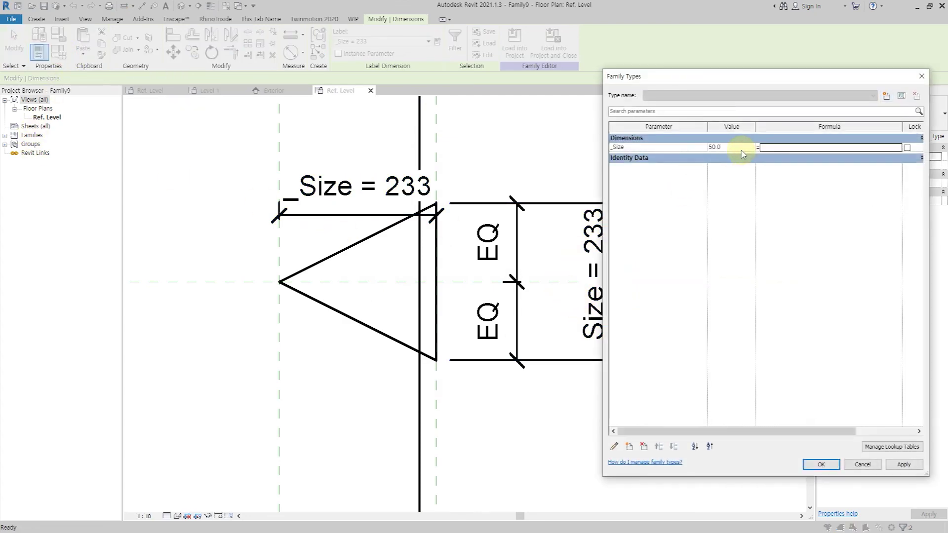
left_click(815, 464)
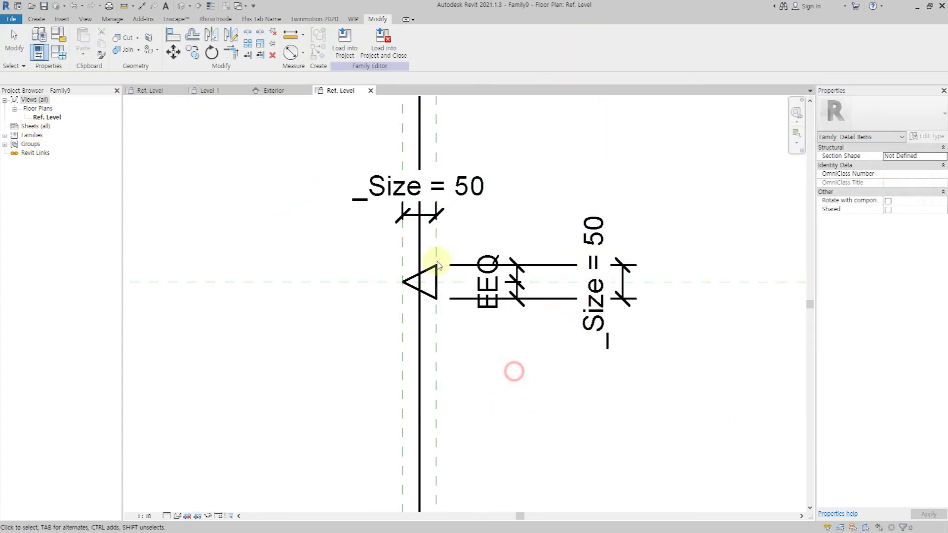
scroll(457, 313, "down", 3)
scroll(449, 302, "up", 4)
scroll(477, 279, "up", 2)
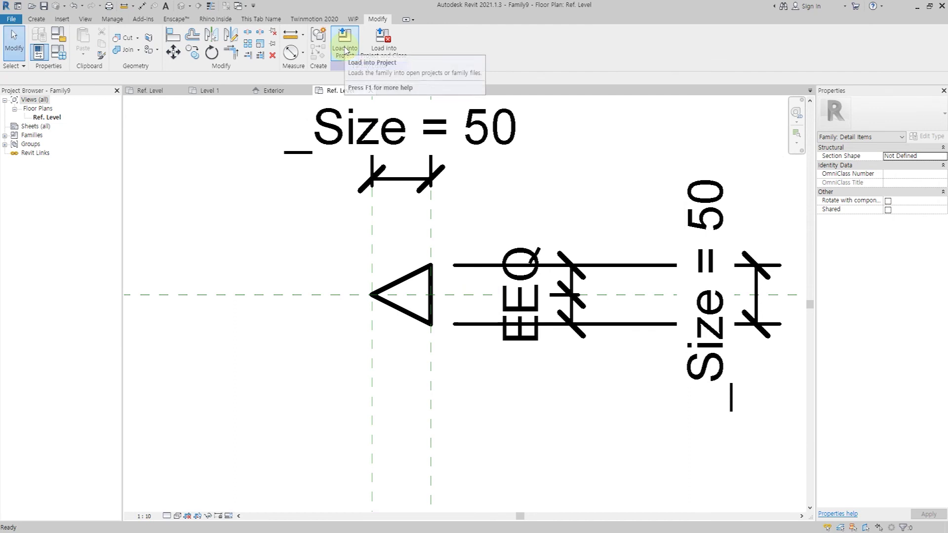
- Load the arrow into the window family Family7 and place two opposing arrows on either side of the centre plane in the Exterior elevation
left_click(345, 50)
left_click(410, 226)
left_click(447, 345)
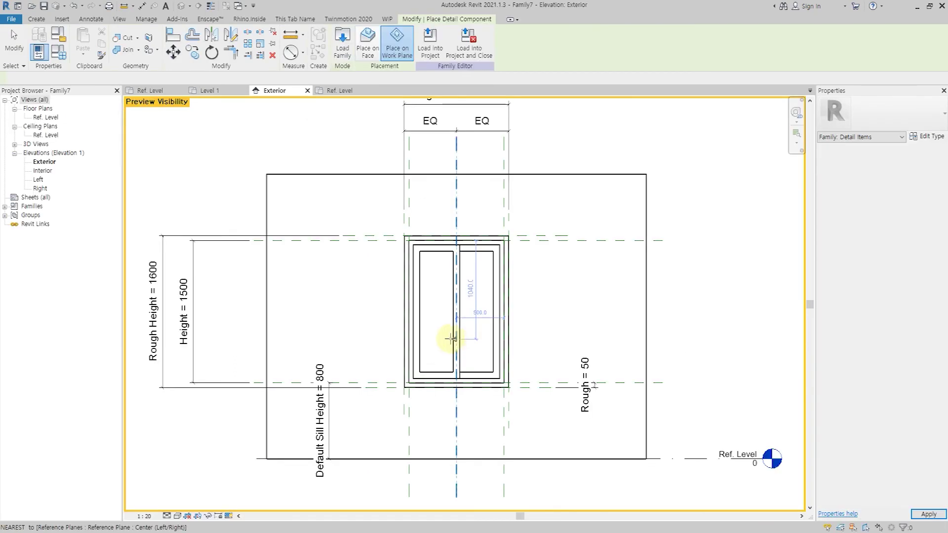
scroll(451, 338, "up", 3)
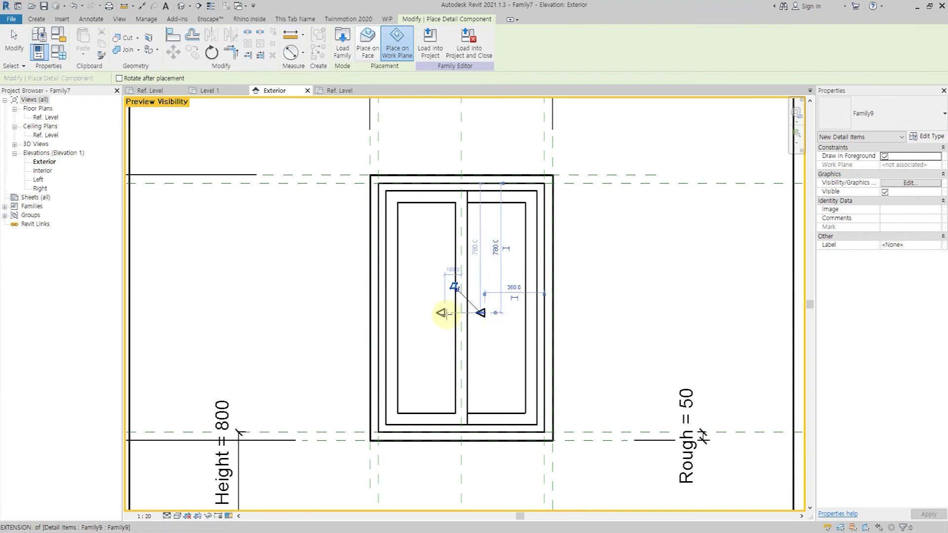
left_click(438, 313)
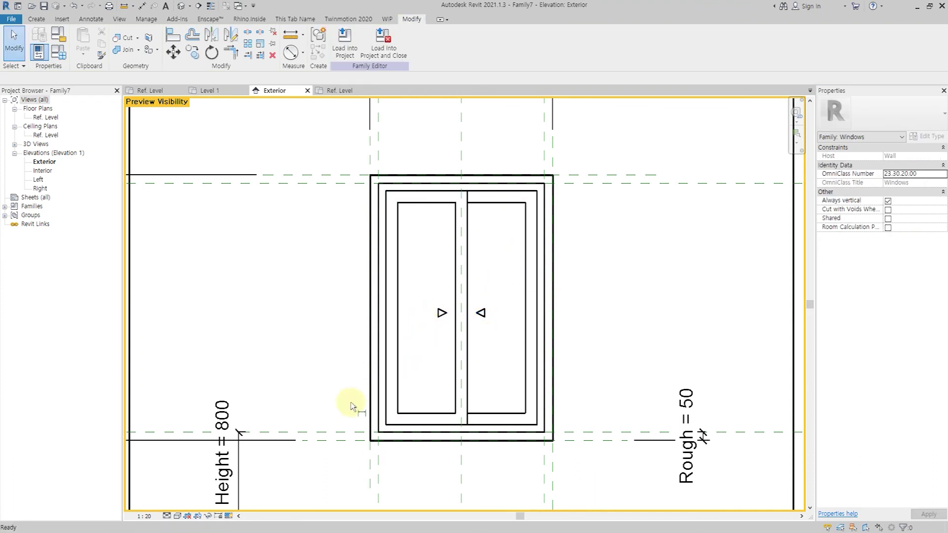
- Dimension the left arrow between the sill and head reference planes and make the spacing equal
key("d")
key("i")
left_click(442, 314)
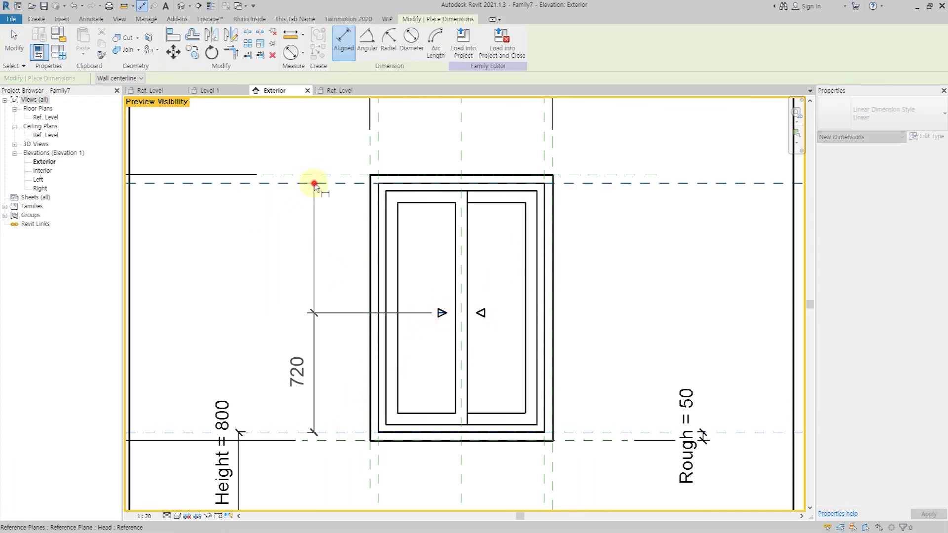
left_click(316, 184)
left_click(282, 310)
left_click(344, 327)
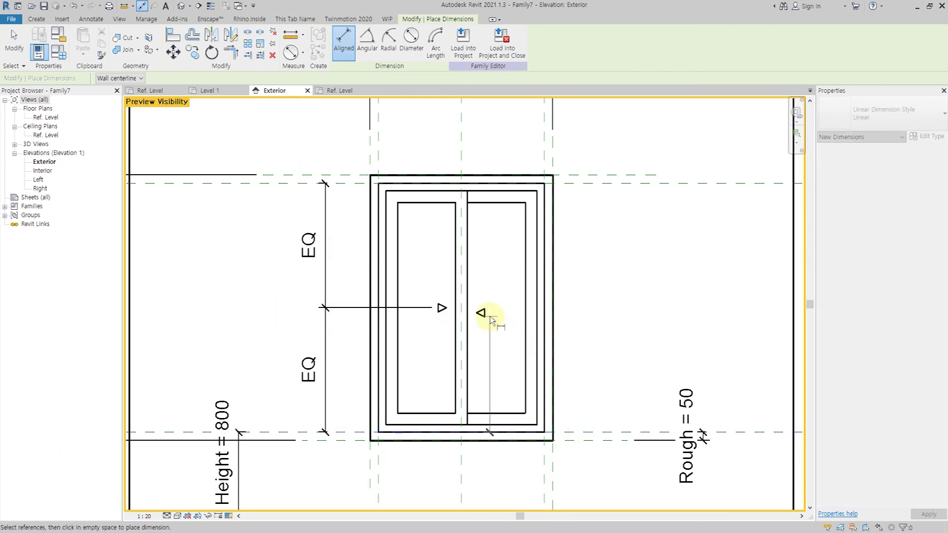
- Dimension the right arrow between the sill and head reference planes and make the spacing equal
left_click(481, 313)
left_click(567, 185)
left_click(621, 248)
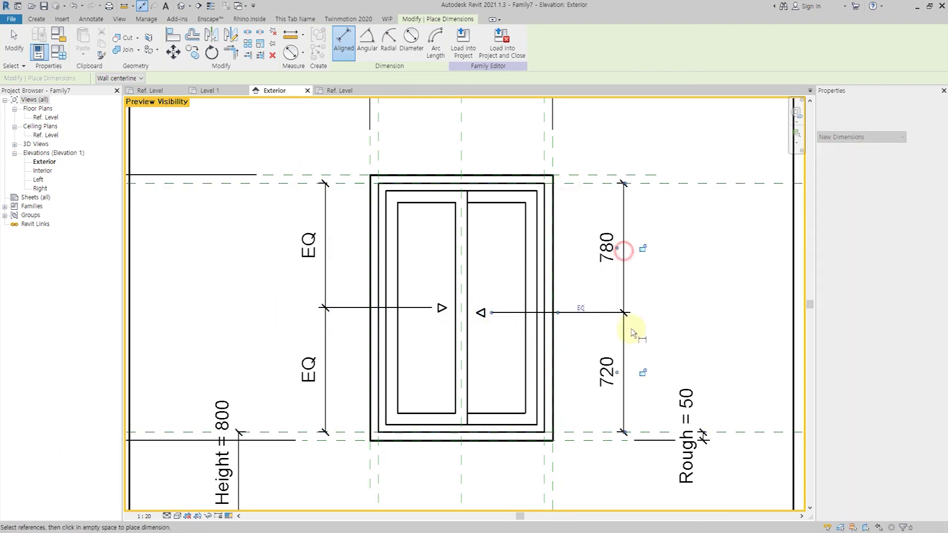
left_click(582, 309)
- Dimension the horizontal distance from the vertical centre plane to each arrow
left_click(462, 296)
scroll(435, 311, "up", 2)
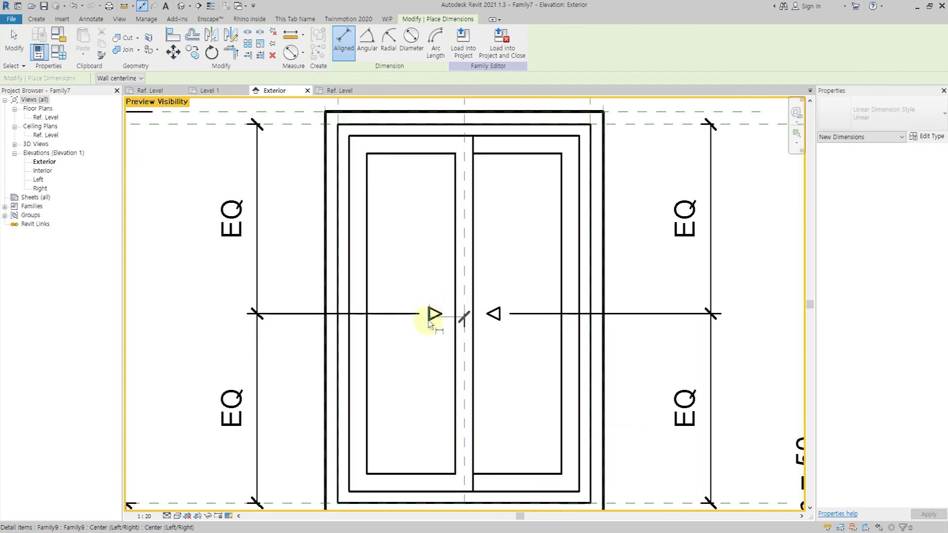
left_click(429, 270)
left_click(465, 302)
left_click(501, 316)
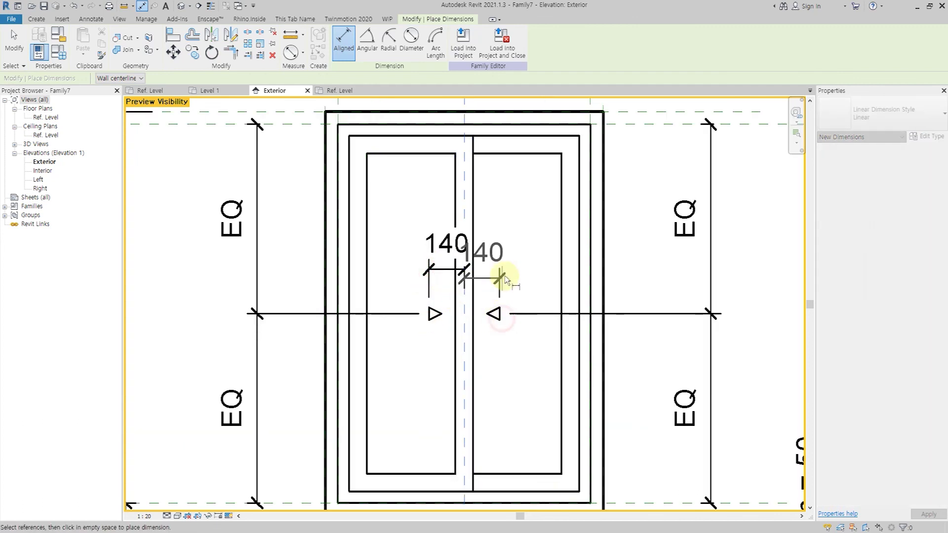
key("Escape")
- Set both arrows' distances from the vertical centre plane to 150 mm
left_click(437, 316)
left_click(445, 255)
type("15")
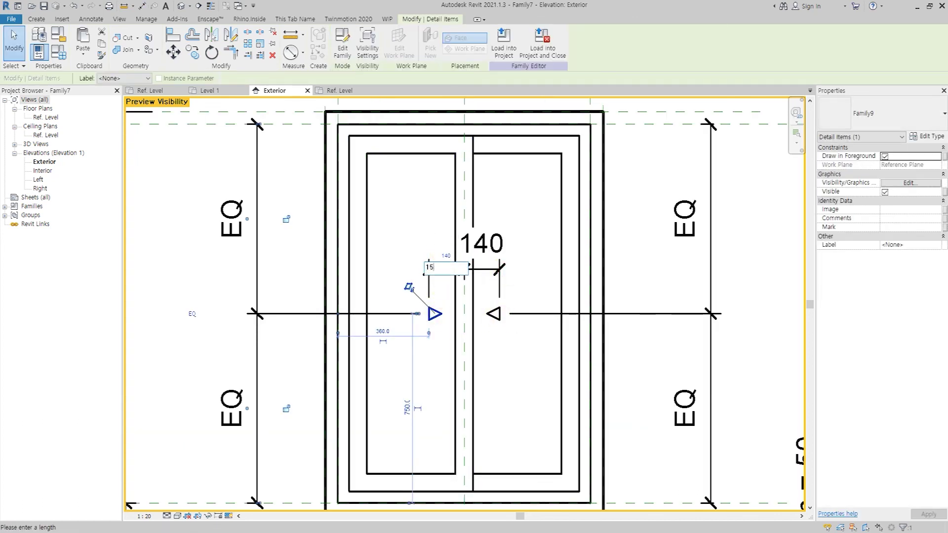
left_click(492, 314)
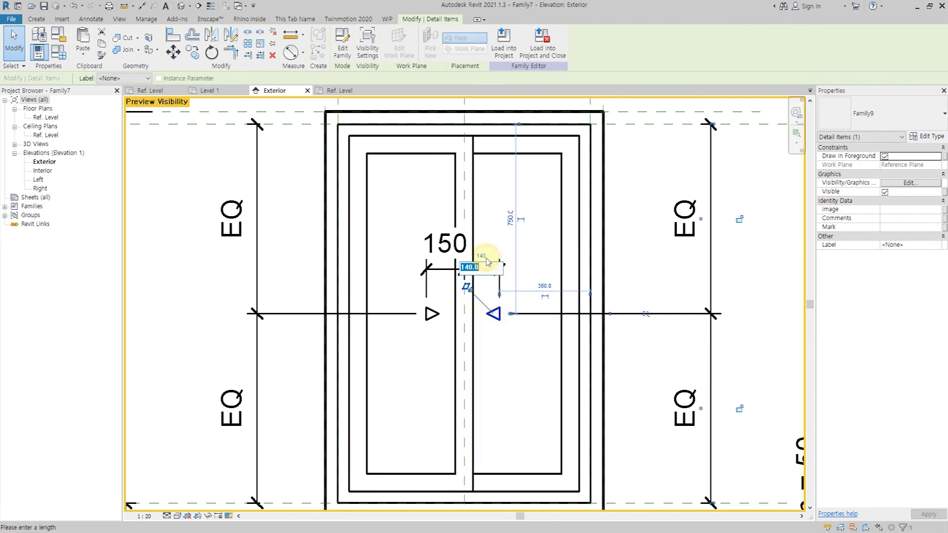
key("Escape")
left_click(493, 270)
scroll(481, 369, "down", 2)
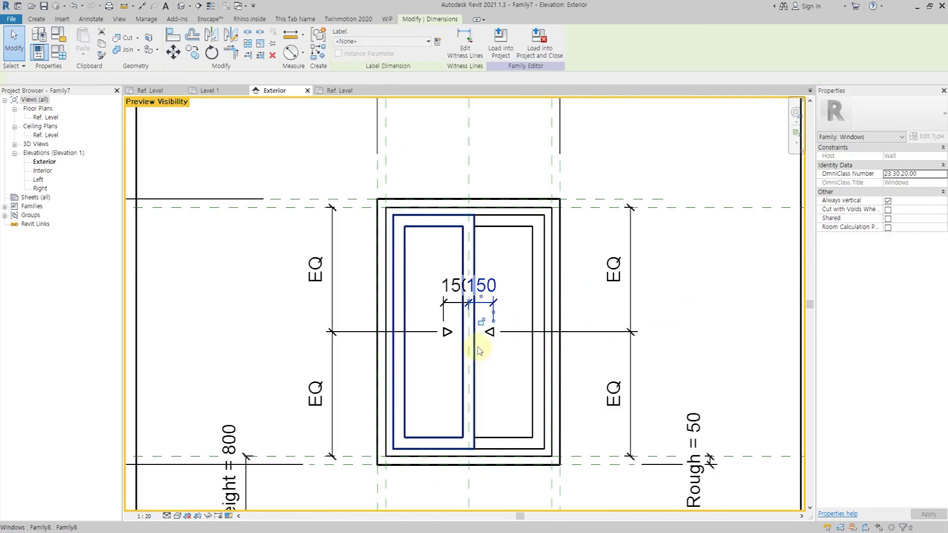
- Lock the arrows' 150 mm distances from the vertical centre plane
left_click(481, 320)
left_click(445, 301)
left_click(727, 314)
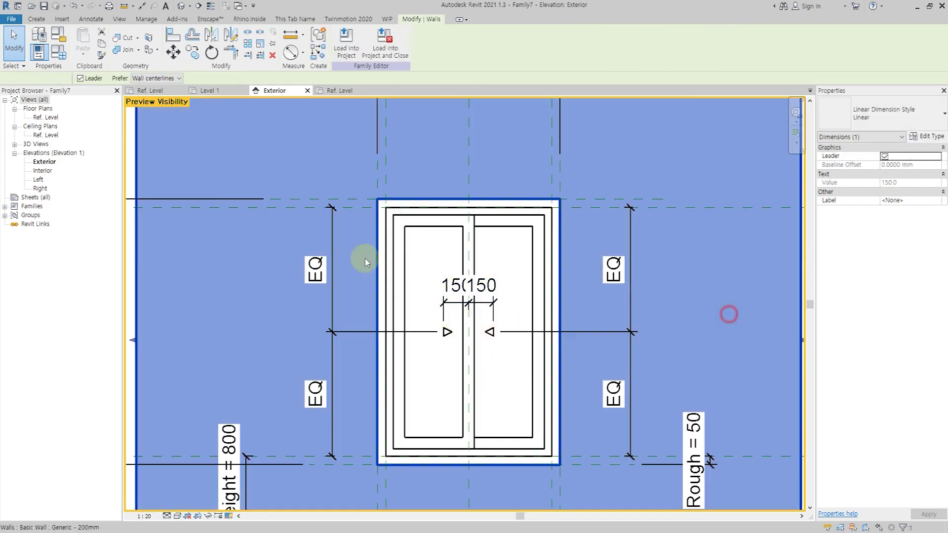
- Turn off coarse detail level visibility for both arrow detail items, keeping Medium and Fine on
key("Escape")
scroll(451, 306, "down", 2)
left_click(479, 325)
left_click(448, 323, "ctrl")
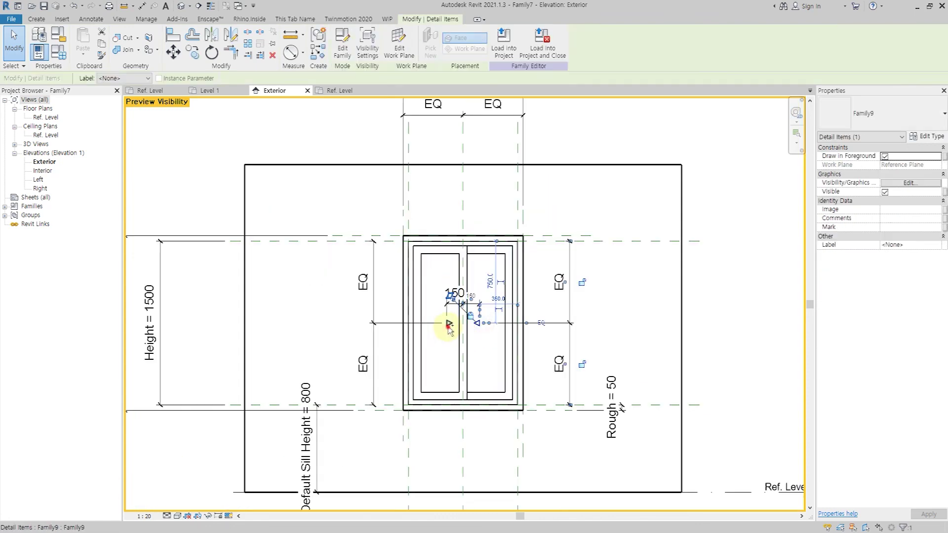
left_click(907, 182)
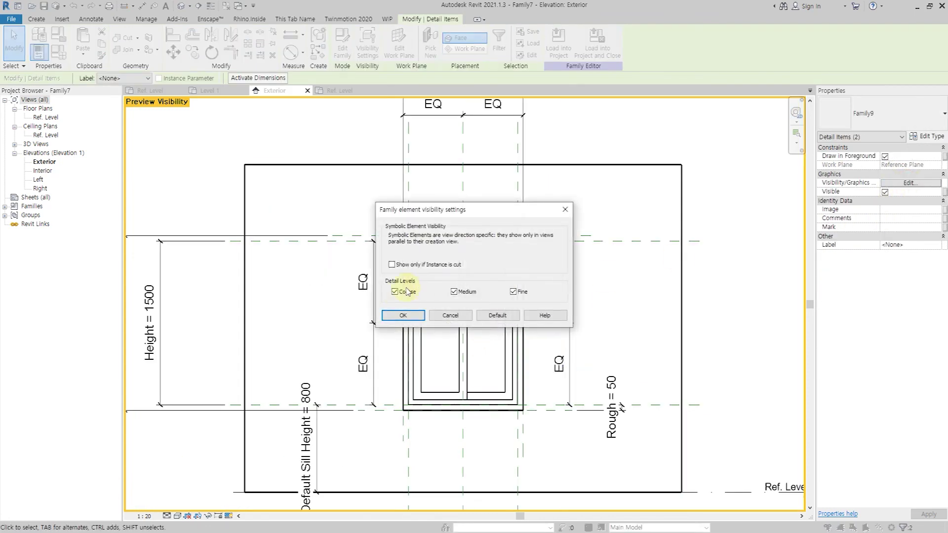
left_click(413, 320)
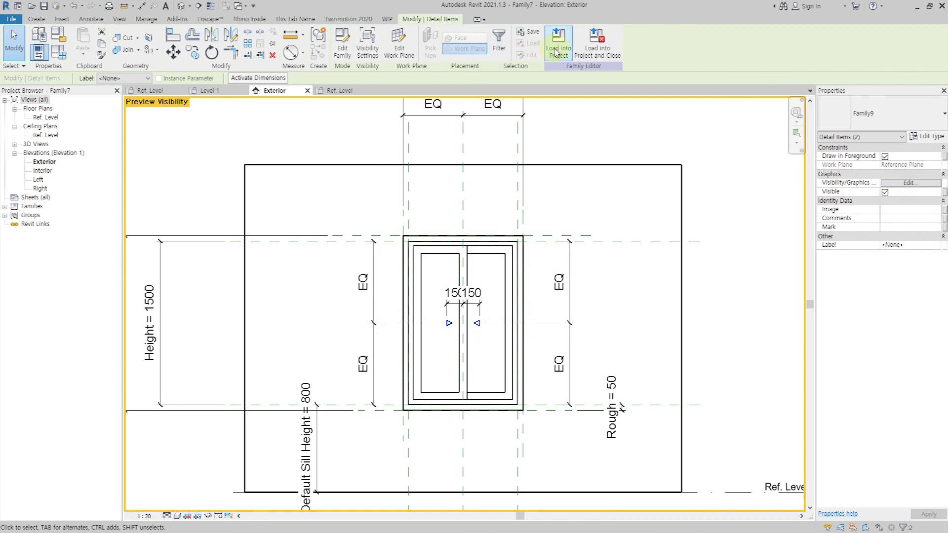
- Check the family's Ref. Level plan, and preview the Exterior elevation at Coarse detail level
left_click(54, 163)
double_click(47, 118)
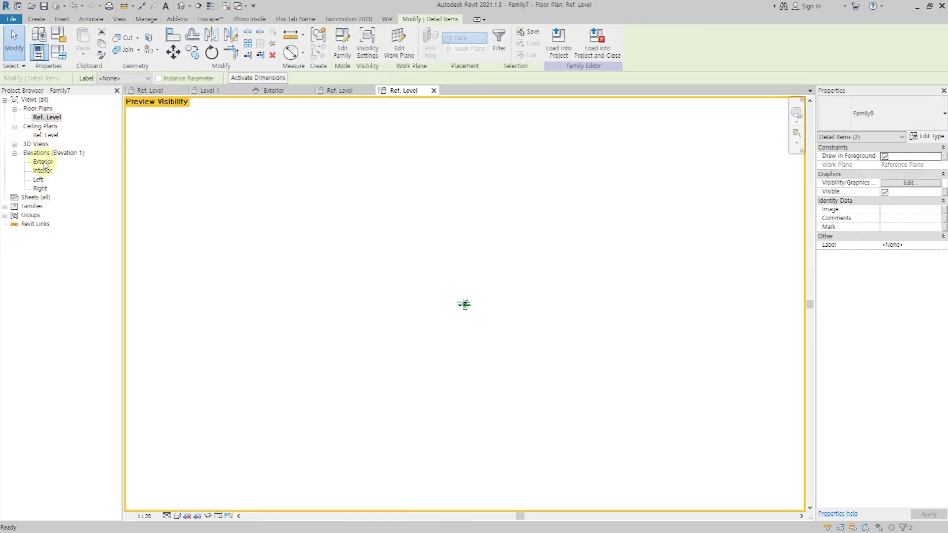
left_click(432, 284)
scroll(450, 291, "up", 5)
double_click(44, 161)
left_click(166, 516)
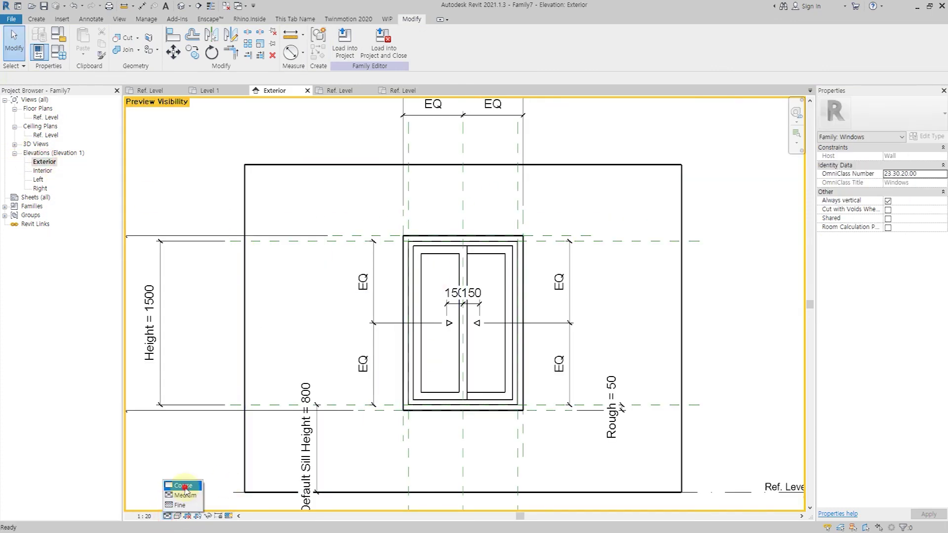
left_click(181, 483)
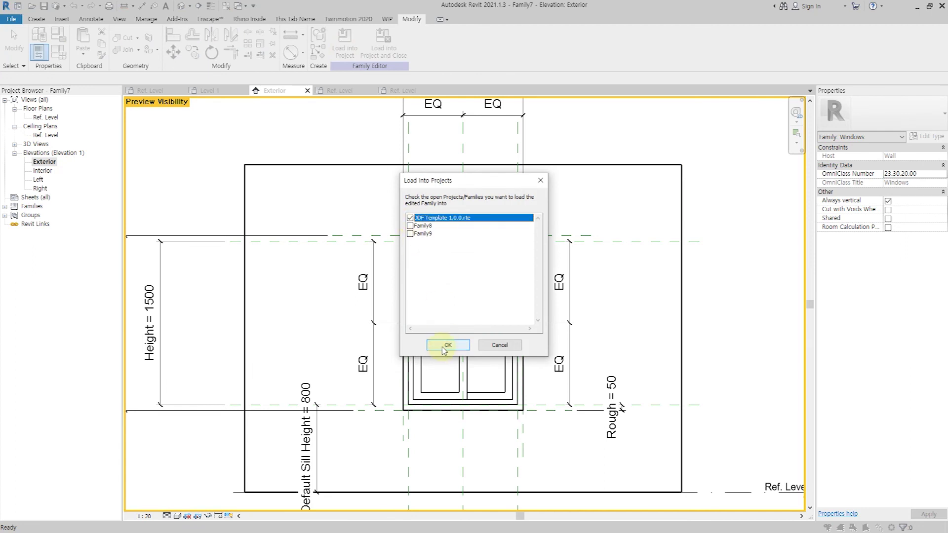
- Reload the edited window family into the DDF Template 1.0.0.rte project only
left_click(444, 348)
left_click(425, 363)
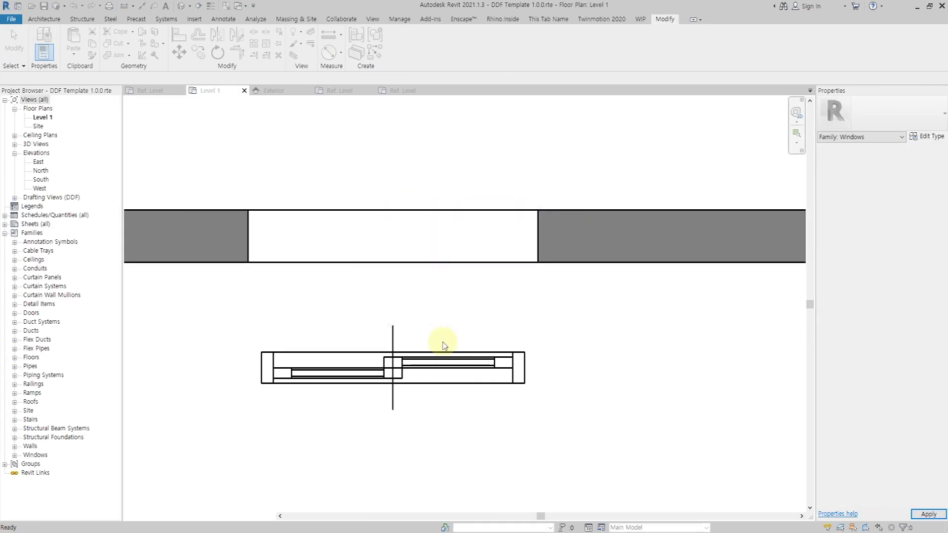
left_click(415, 409)
- Open the project's South elevation, set its detail level to Medium and inspect the window's arrows
double_click(41, 179)
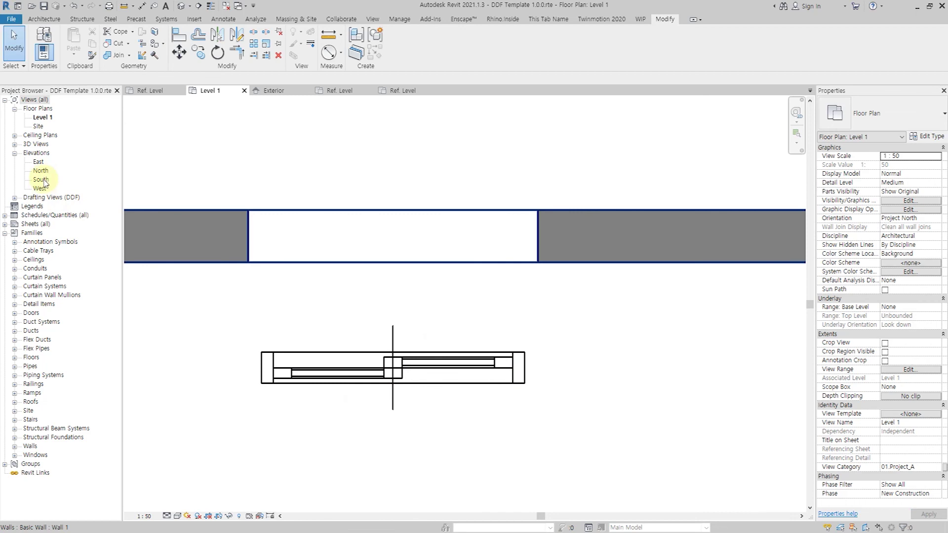
scroll(277, 306, "up", 5)
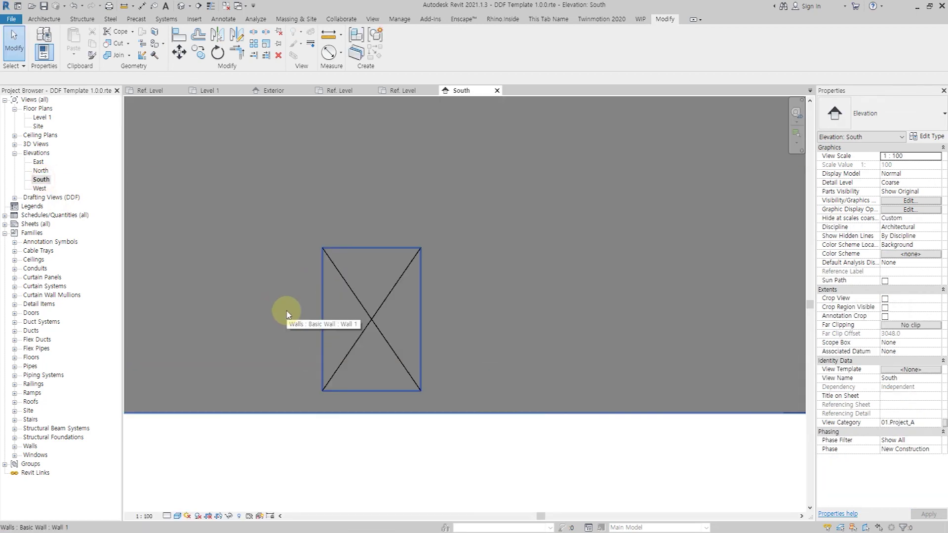
left_click(179, 496)
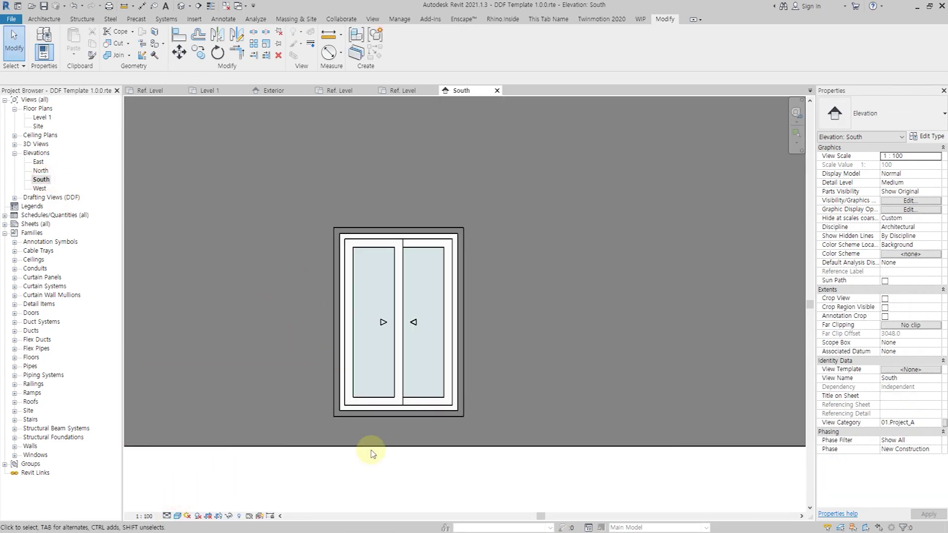
scroll(371, 453, "up", 3)
scroll(353, 448, "down", 4)
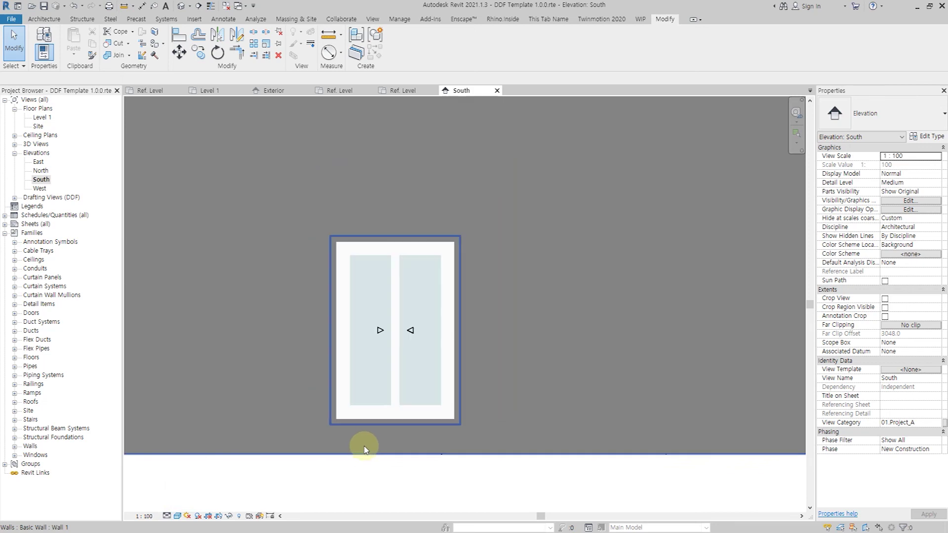
- Open the default 3D view and set its detail level to Medium to display the window geometry
left_click(182, 9)
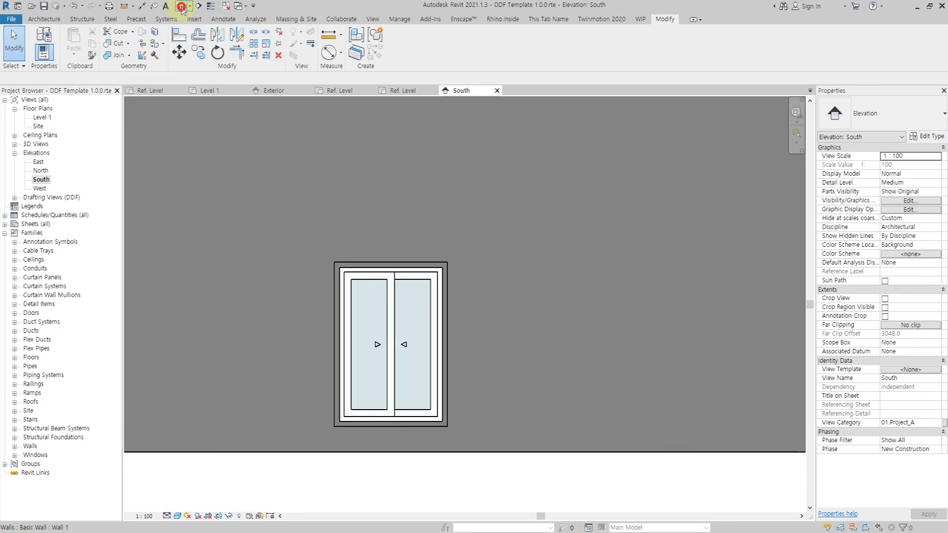
scroll(457, 450, "up", 3)
scroll(456, 450, "up", 3)
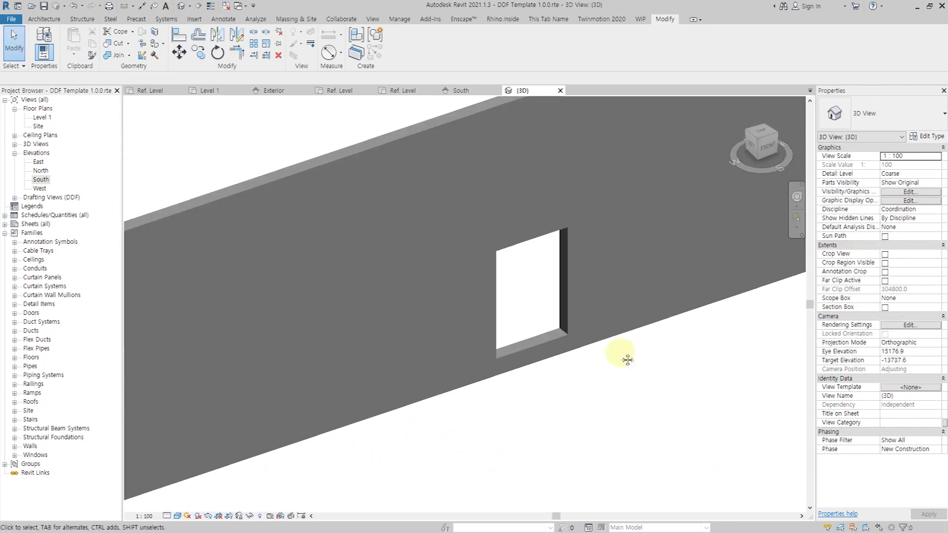
scroll(649, 353, "up", 1)
left_click(166, 515)
left_click(179, 495)
scroll(370, 395, "up", 4)
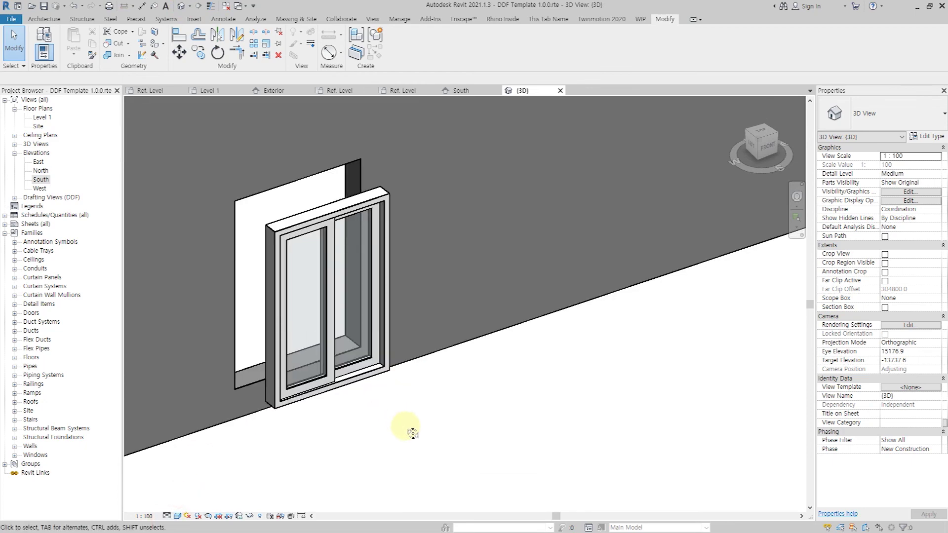
- Change the placed window's _Offset so that its frame sits inside the wall opening
left_click(275, 400)
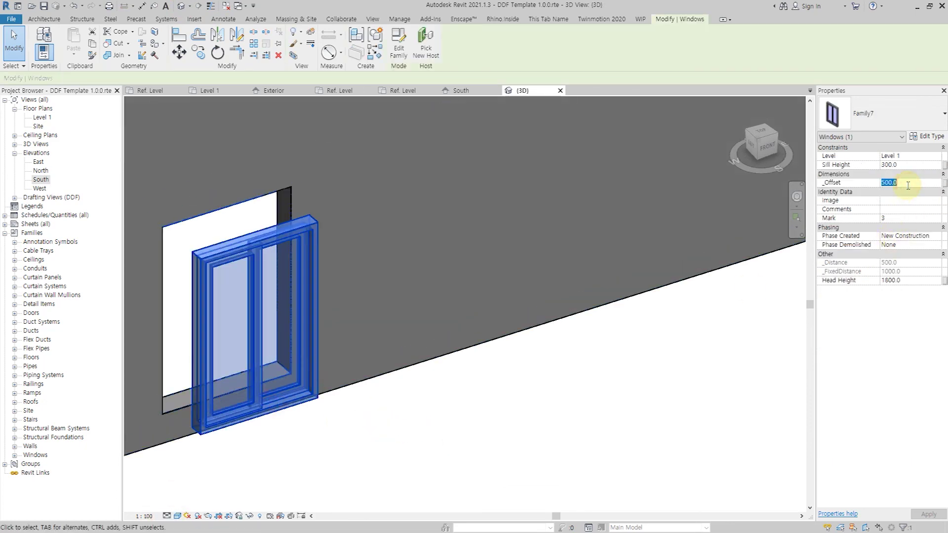
left_click(487, 454)
middle_click_drag(430, 434, 543, 461)
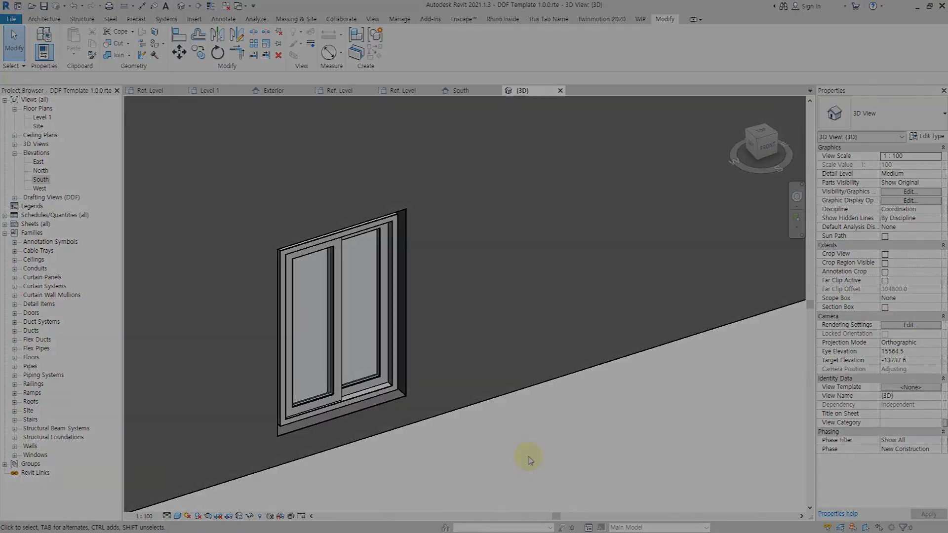